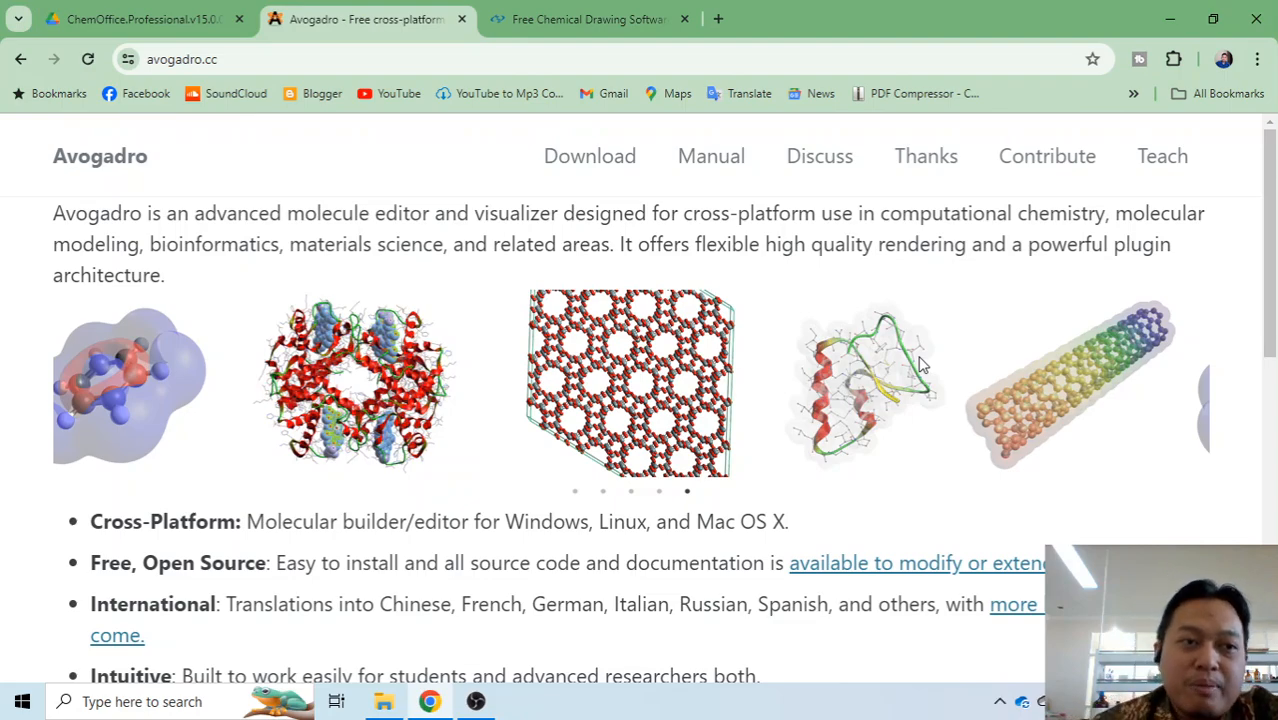
- Look over the ChemOffice Professional folder in Google Drive, view the Serial.txt file, and return to the cleared file list
left_click(150, 23)
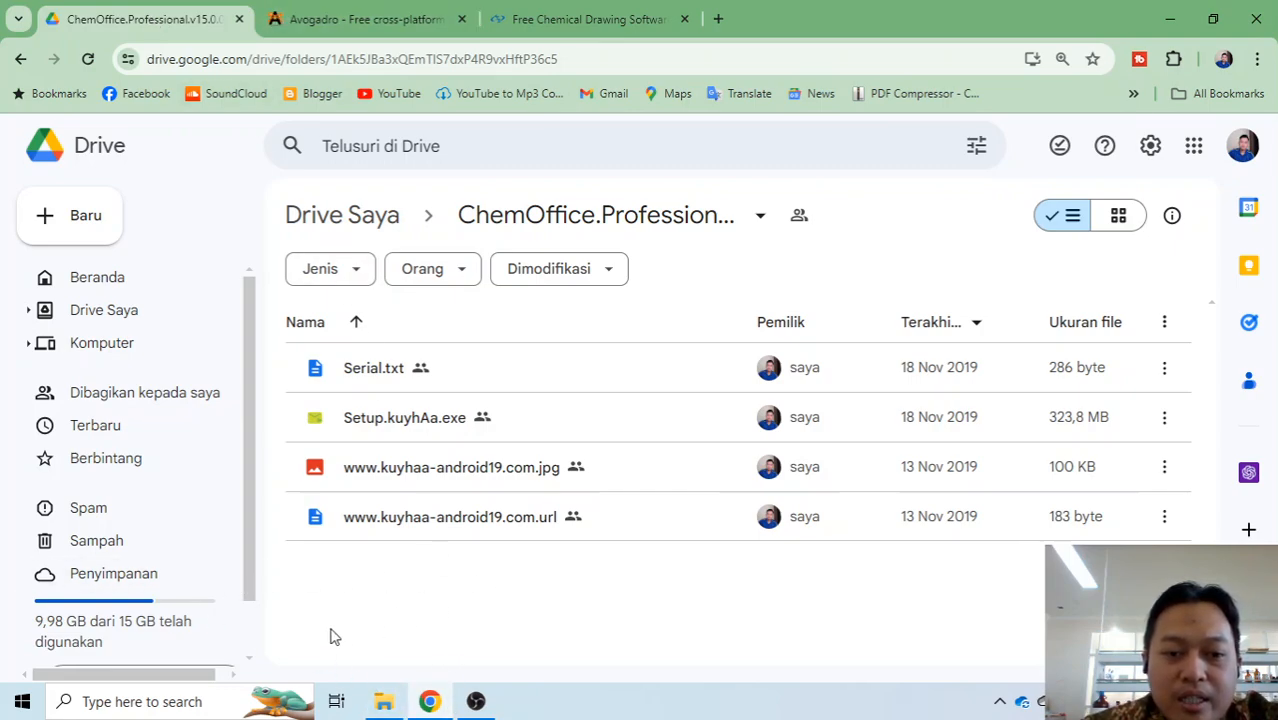
mouse_move(442, 435)
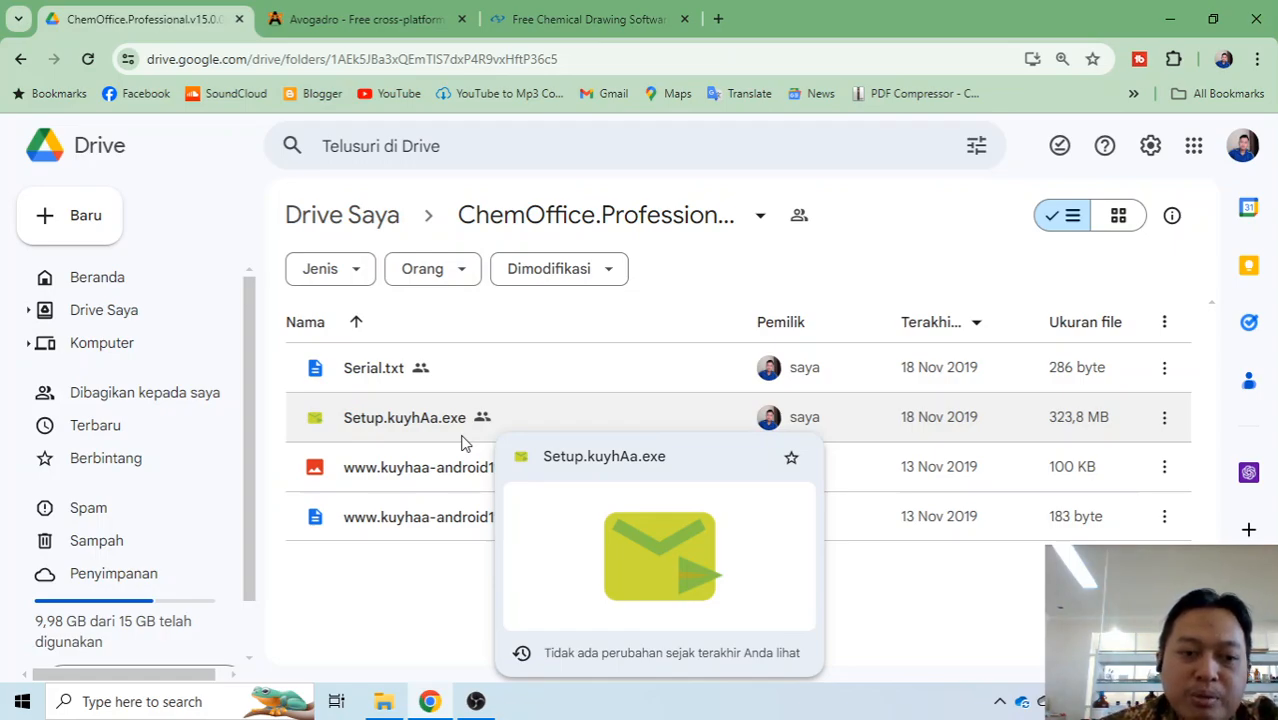
double_click(350, 376)
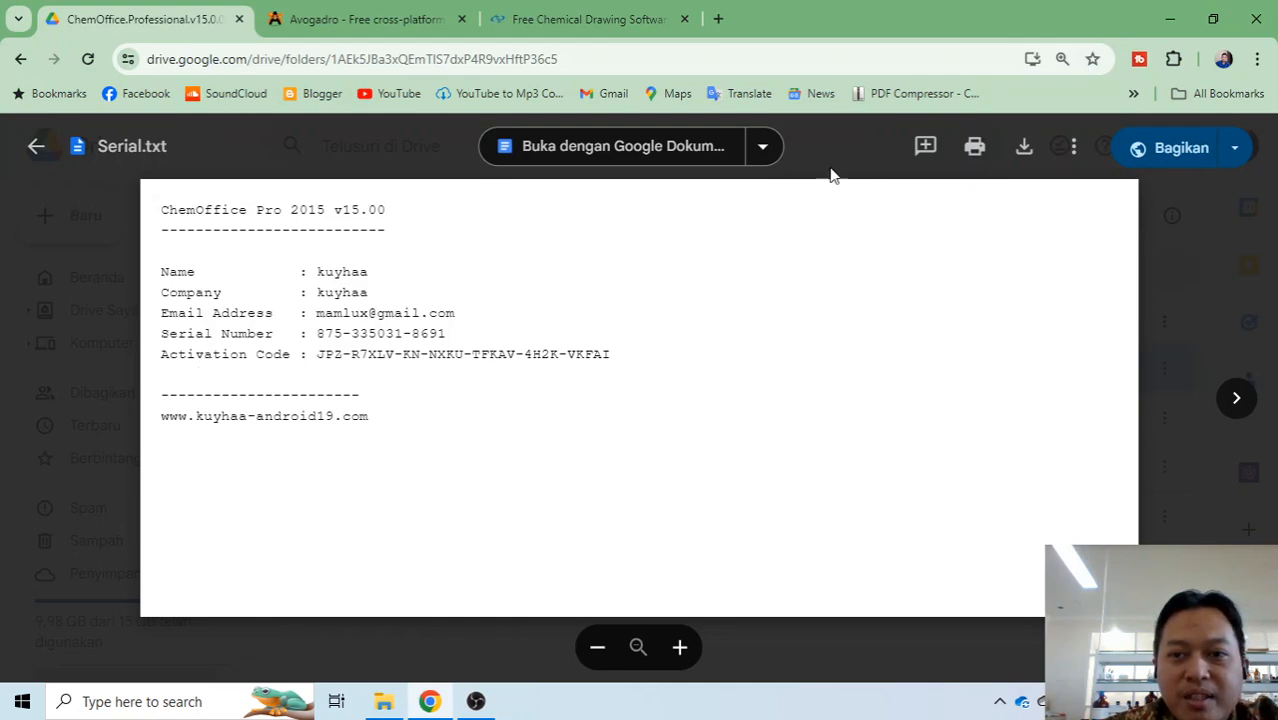
left_click(34, 148)
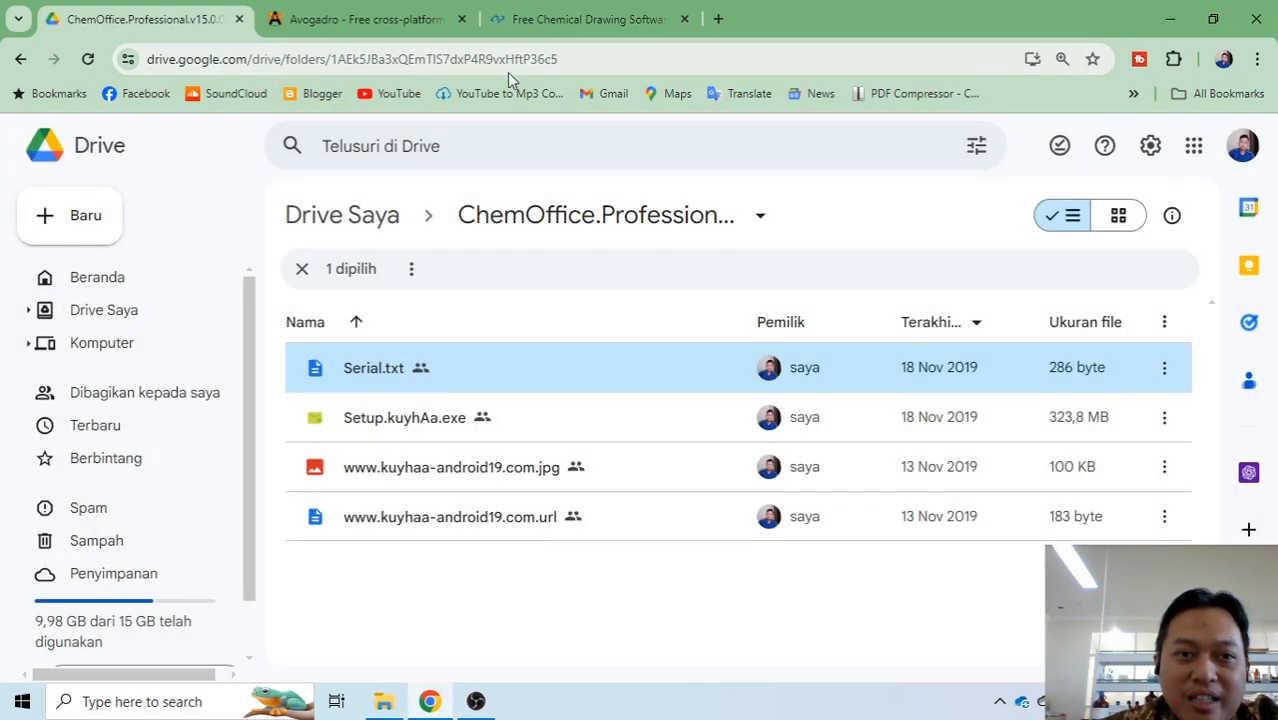
left_click(303, 271)
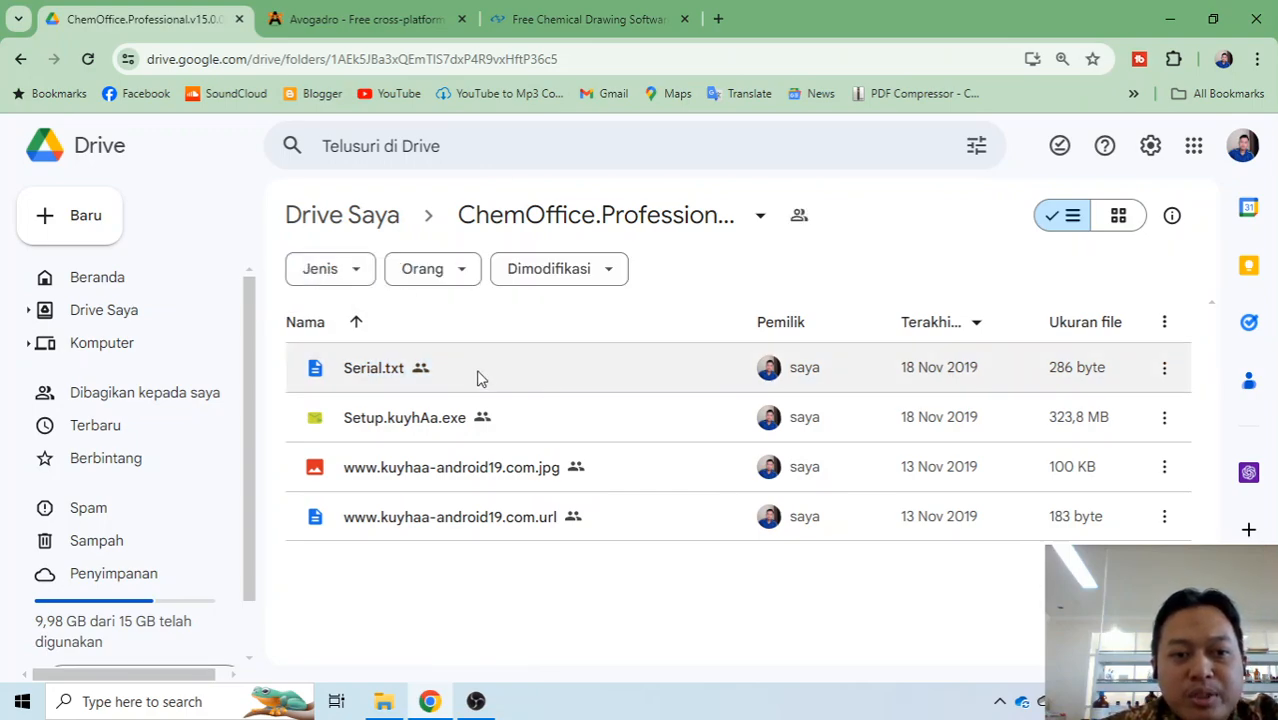
- View the ChemSketch and Avogadro web pages and the desktop shortcuts for ChemDraw, Chem3D and ChemSketch, and return to the desktop
left_click(599, 29)
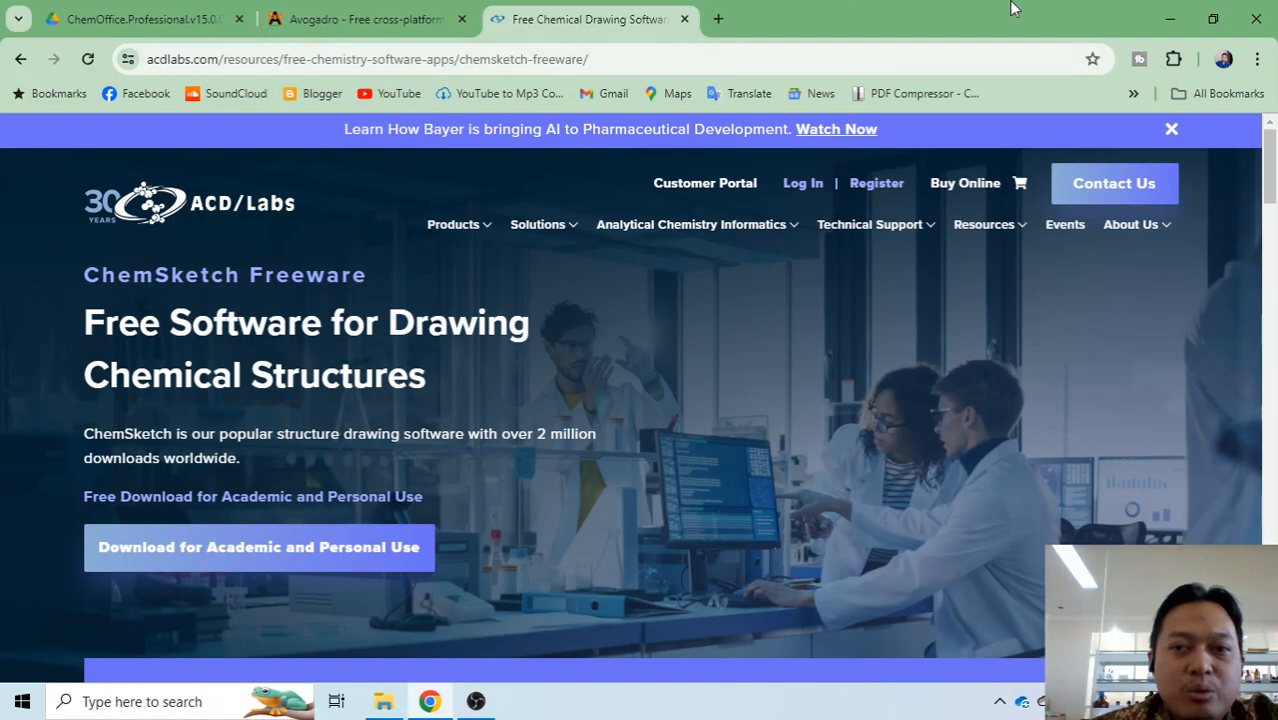
left_click(1157, 19)
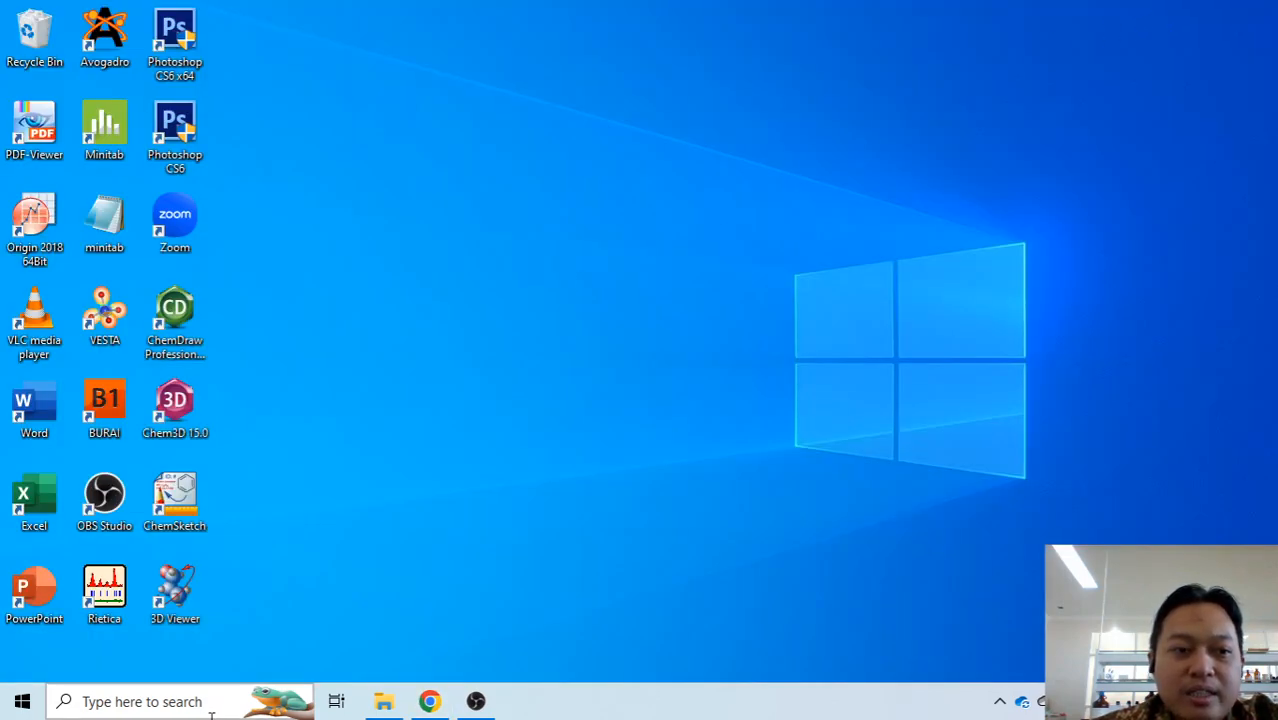
left_click(175, 315)
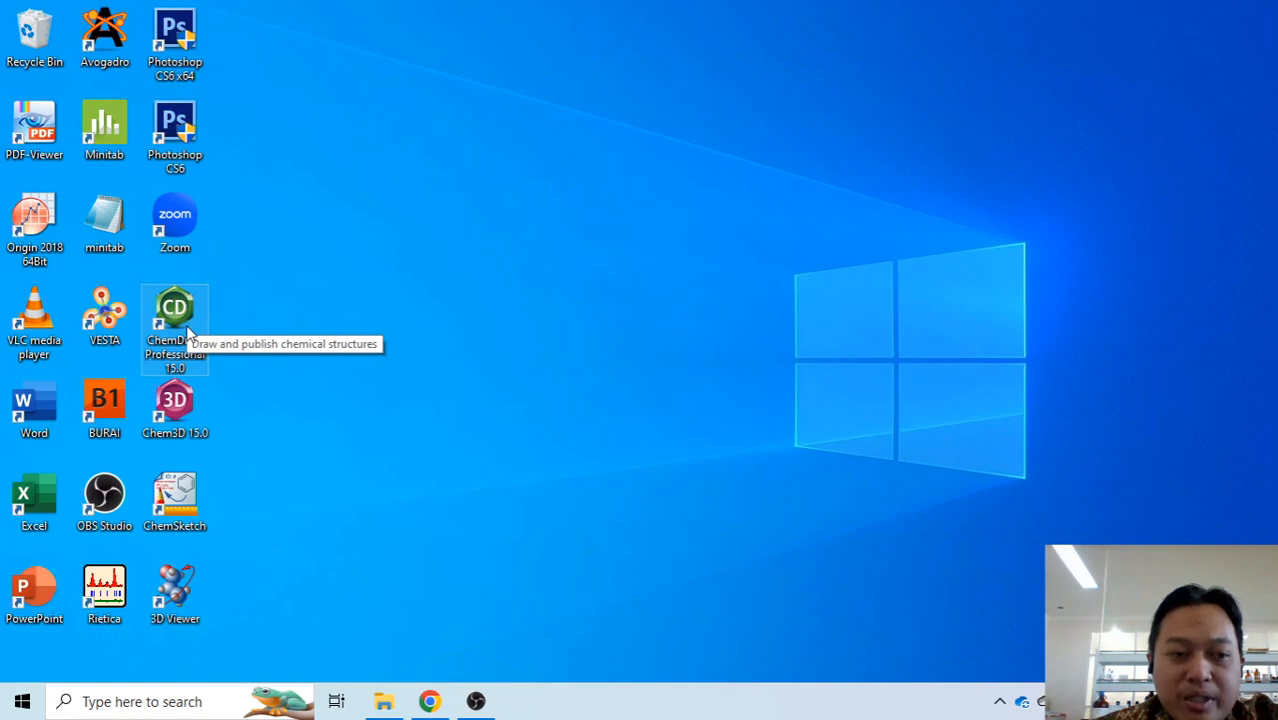
left_click(188, 428)
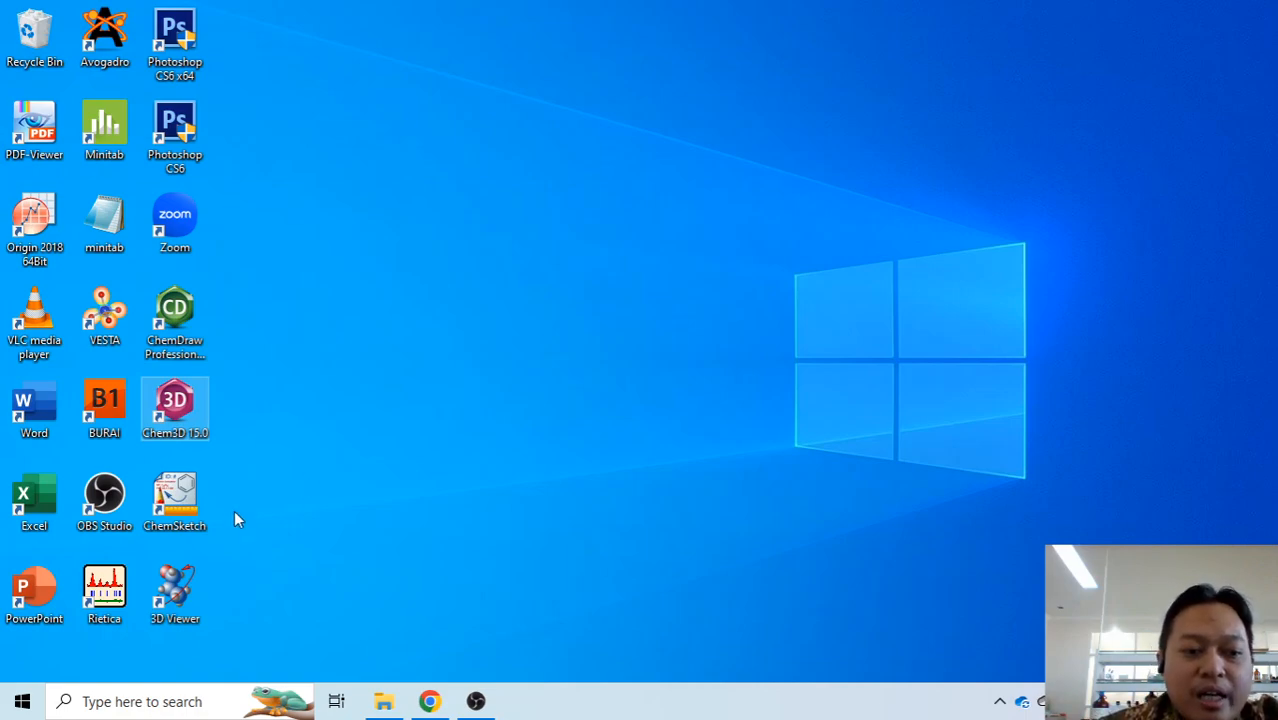
left_click(198, 514)
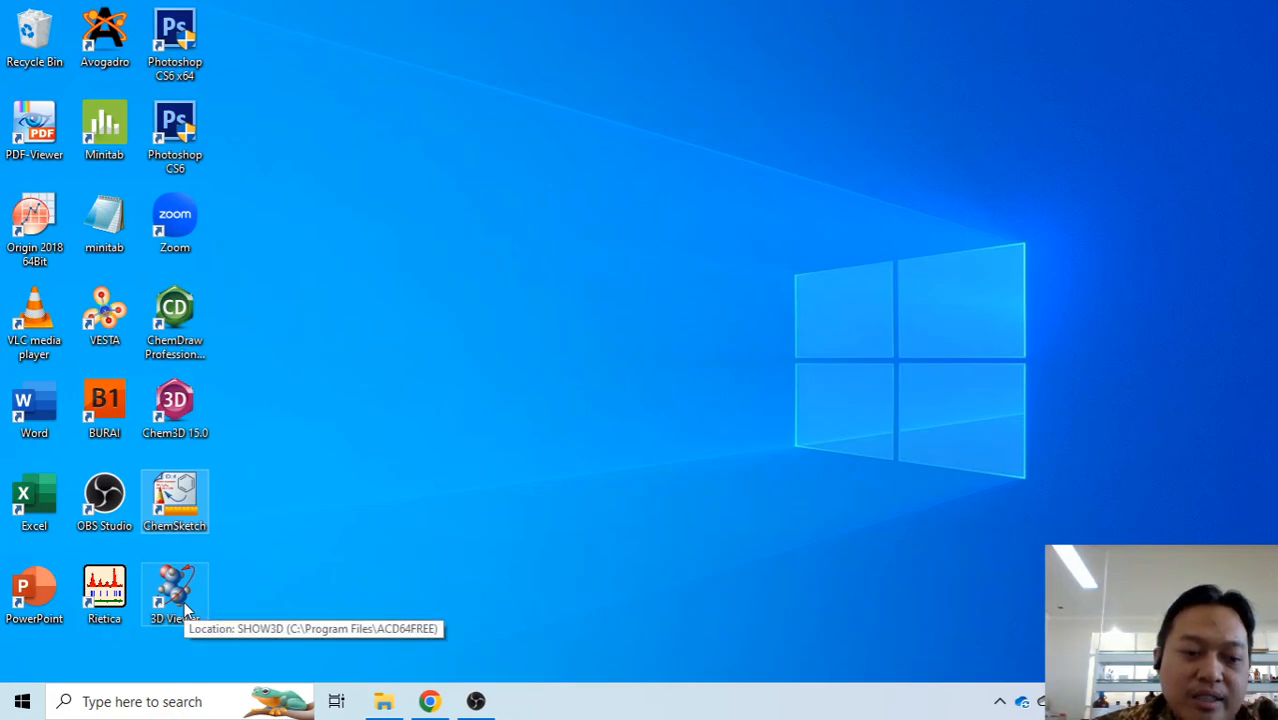
left_click(430, 701)
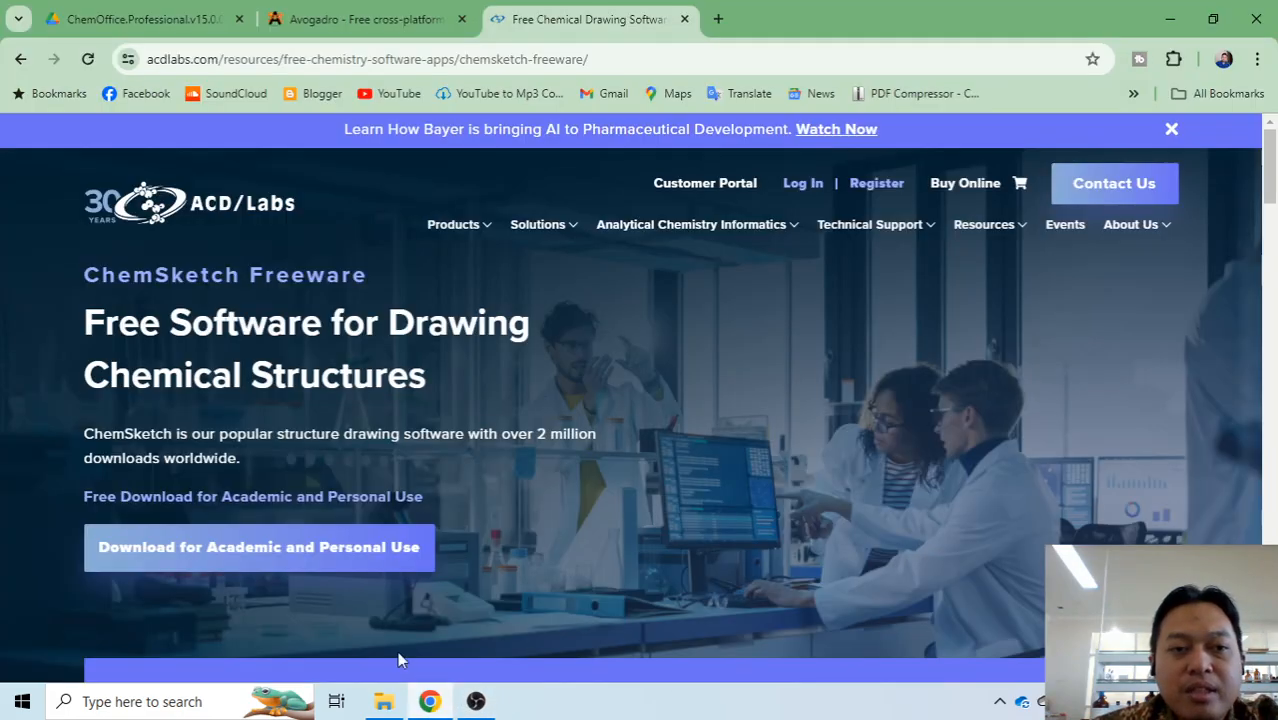
left_click(382, 30)
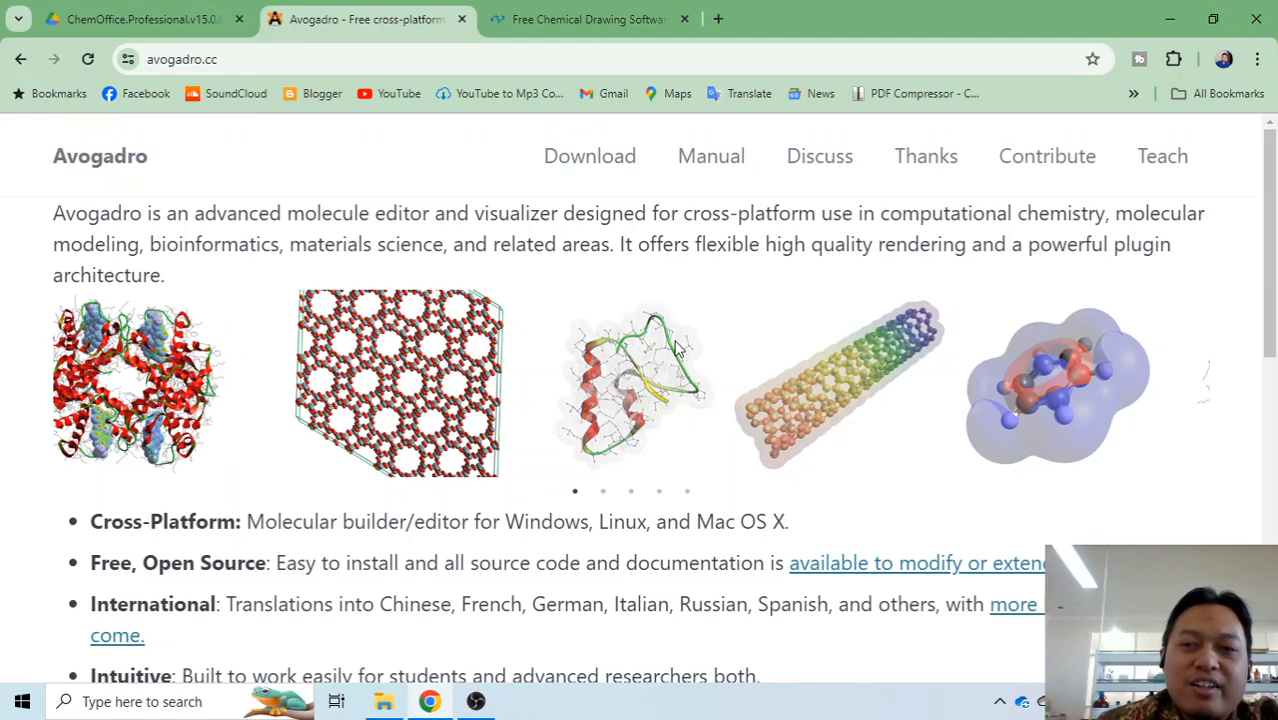
left_click(1170, 24)
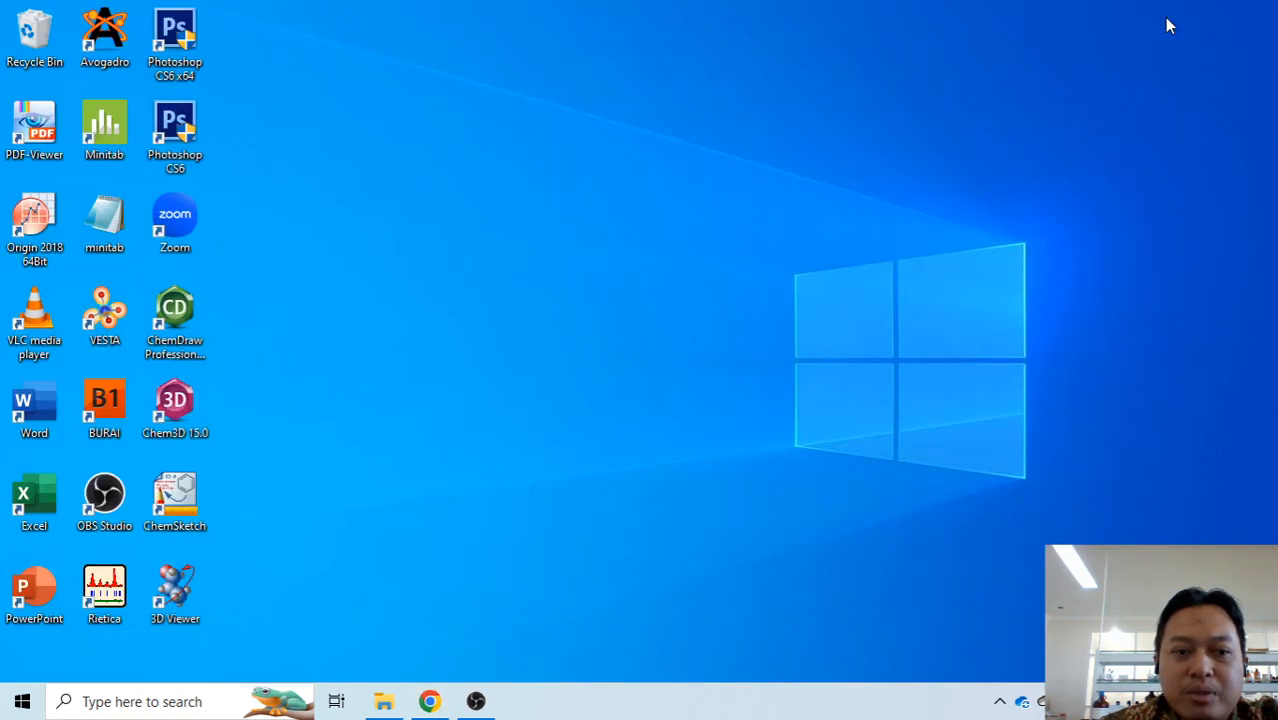
left_click(175, 312)
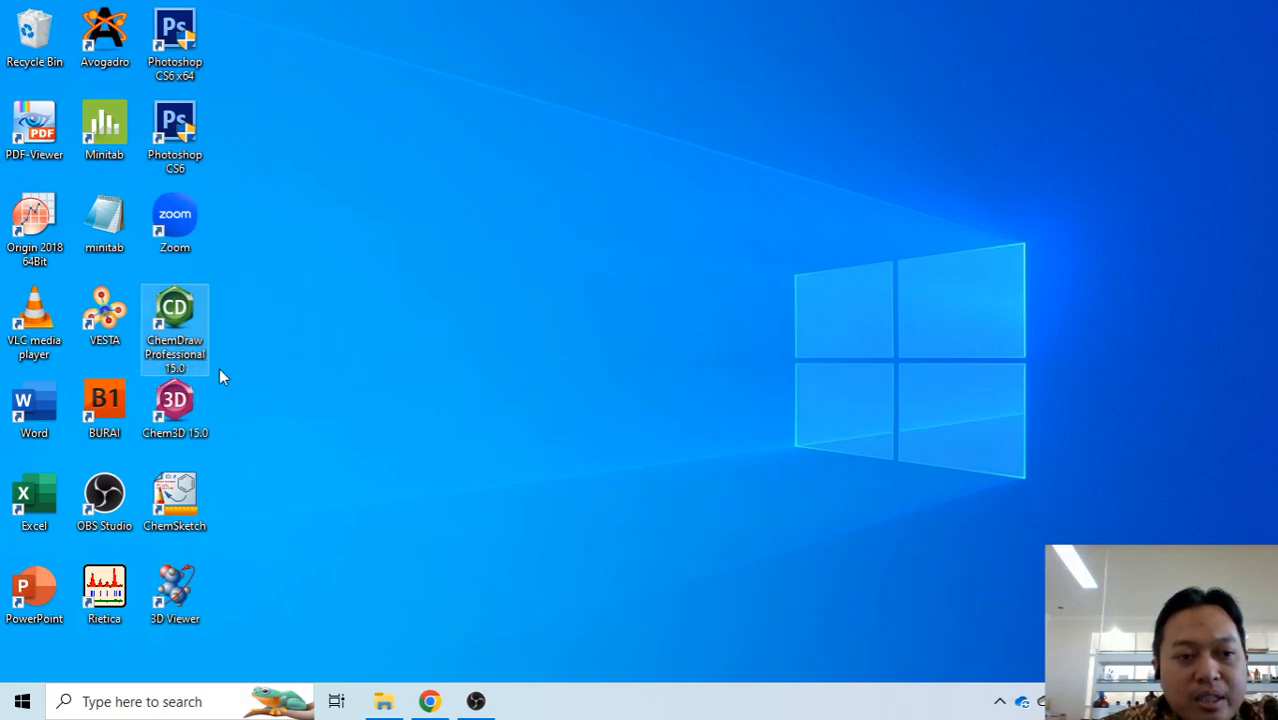
double_click(178, 318)
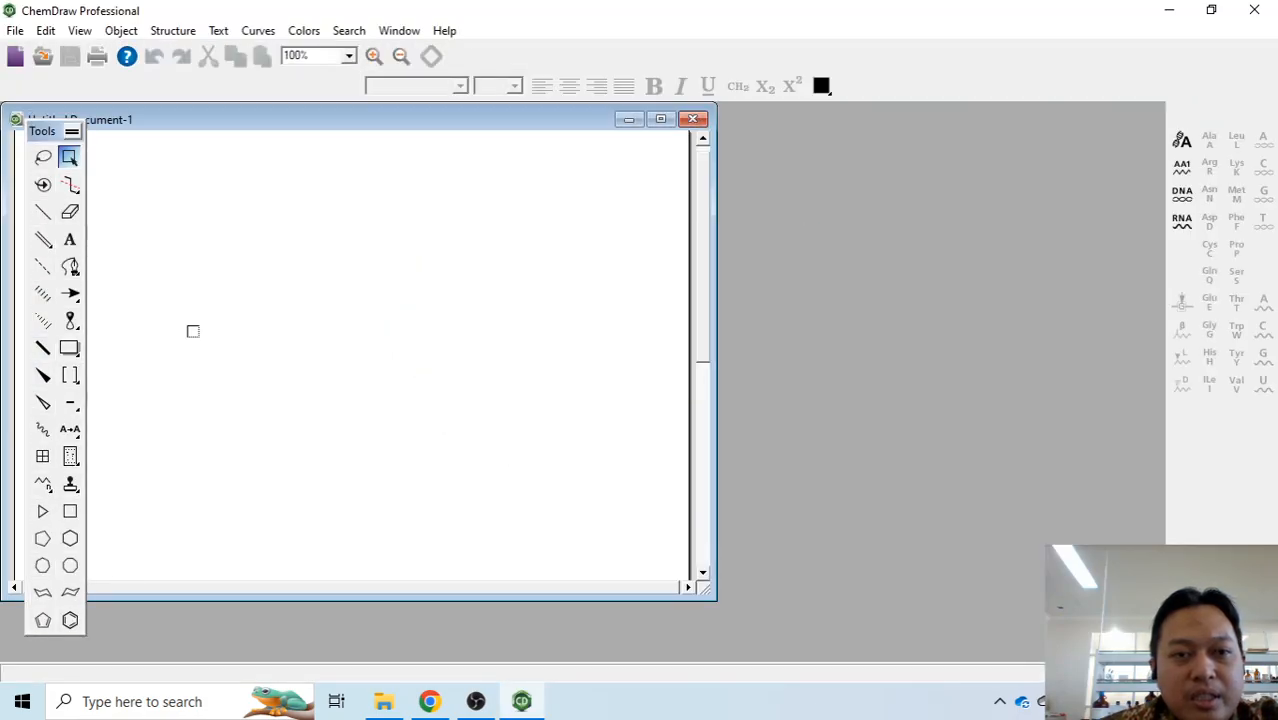
left_click_drag(271, 118, 472, 162)
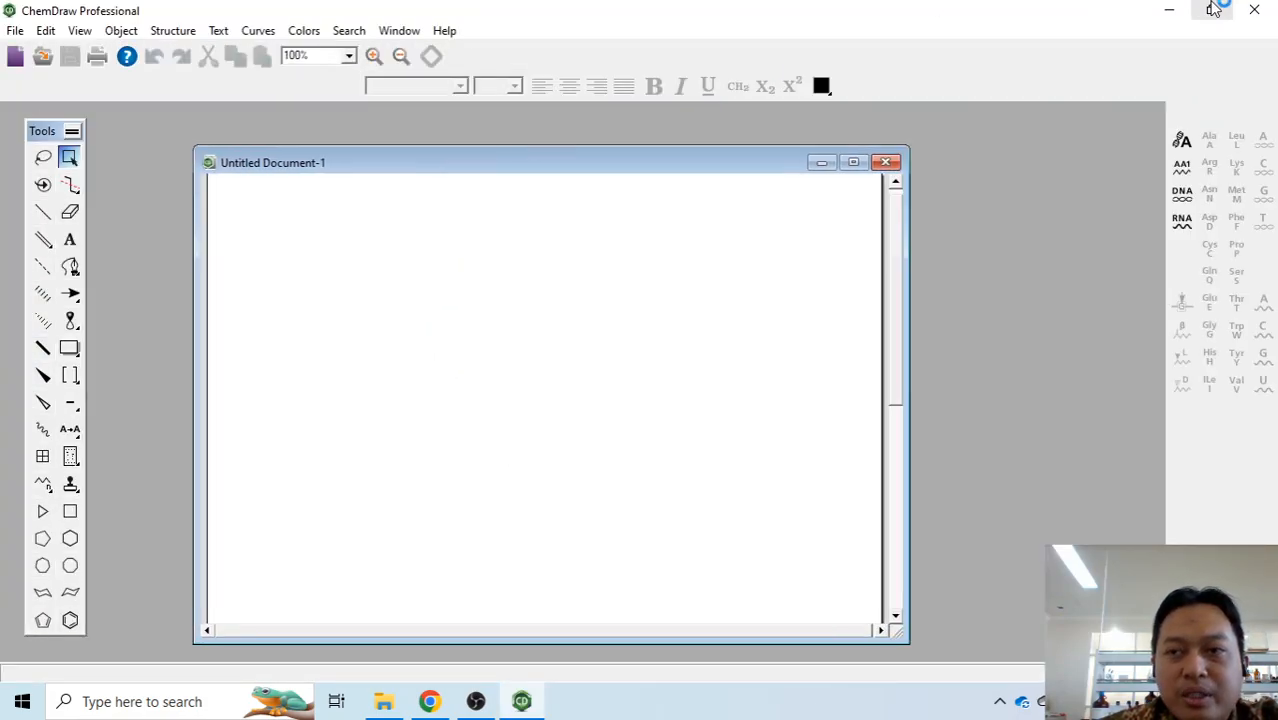
left_click(1266, 14)
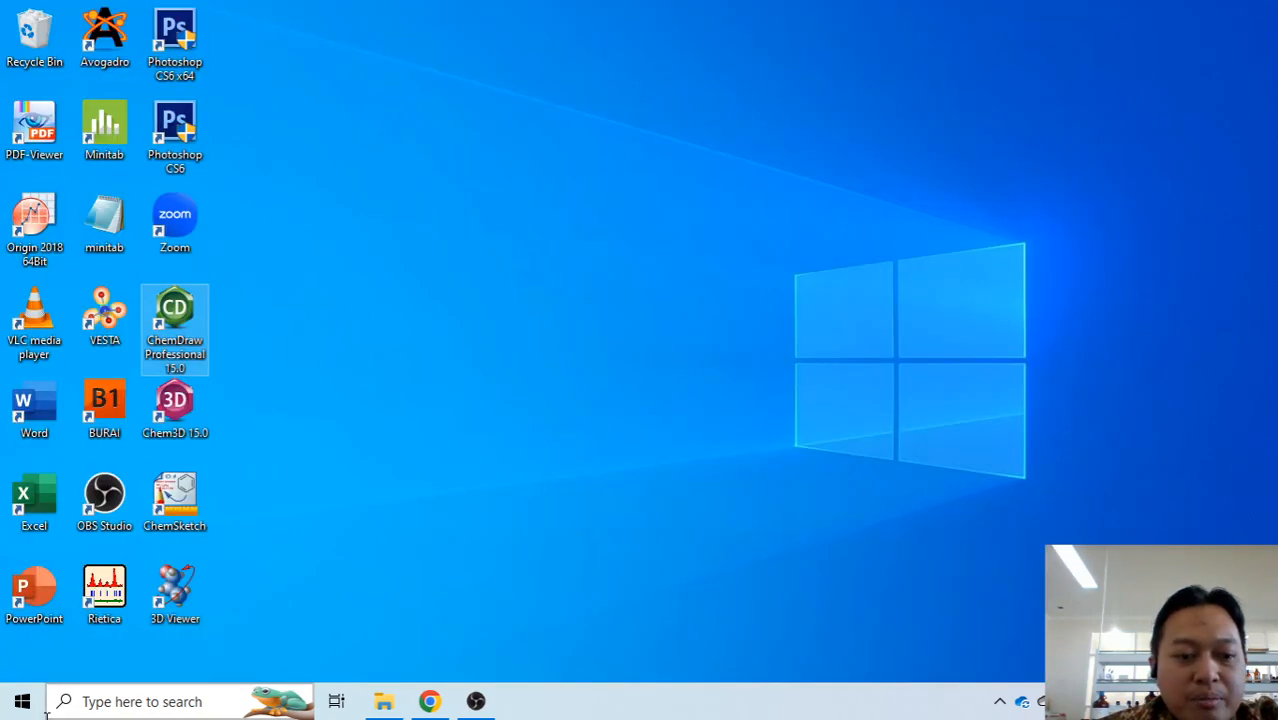
- Search Windows for "chem" and open the file location of ChemDraw Professional 15.0
left_click(22, 704)
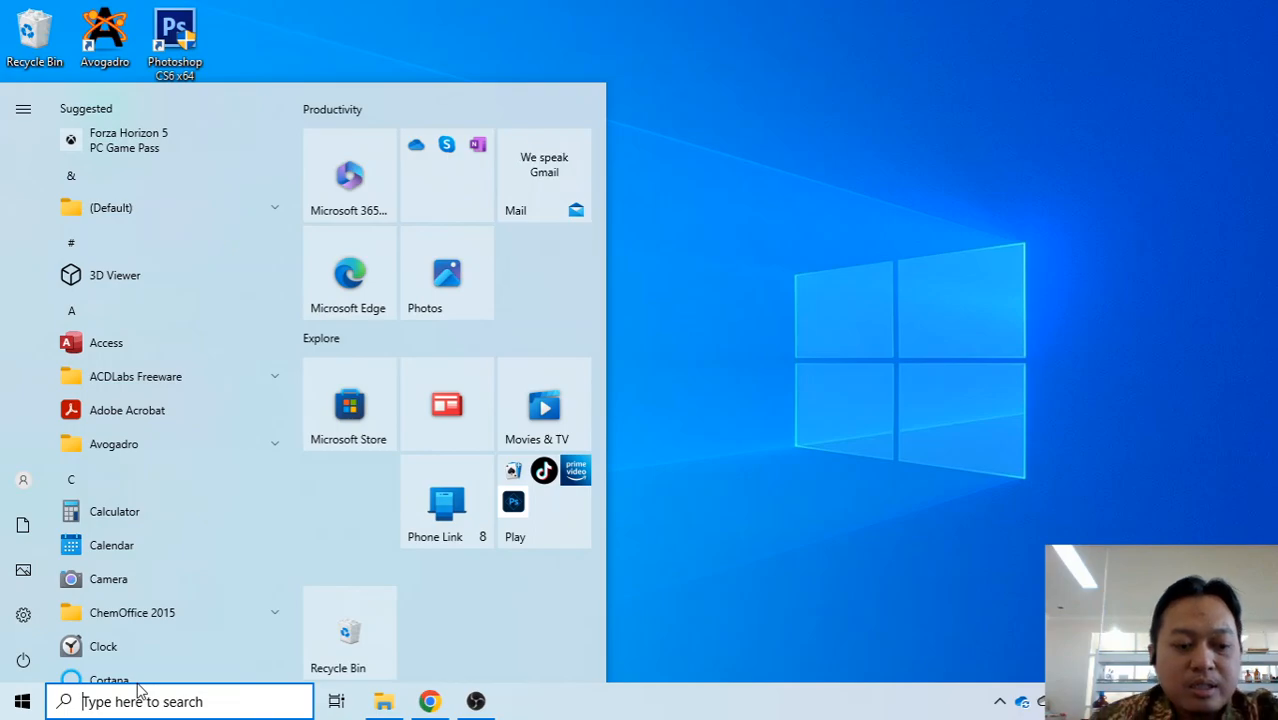
type("ch")
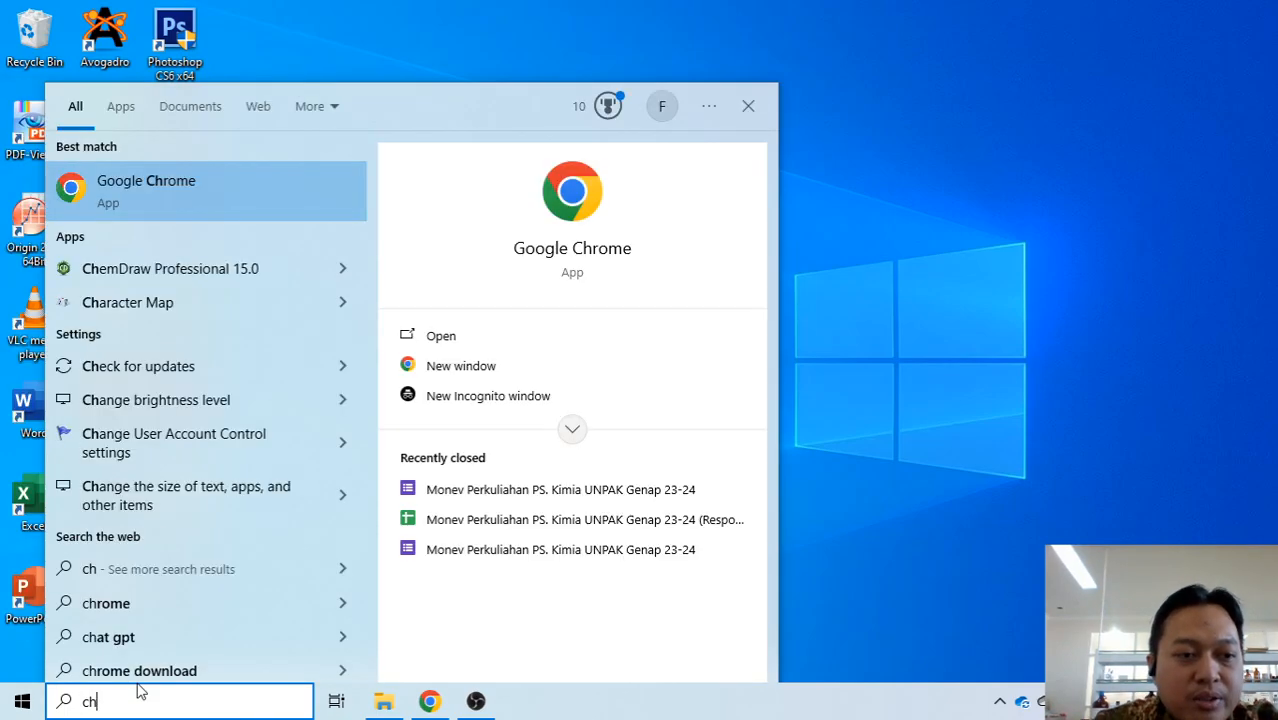
type("em")
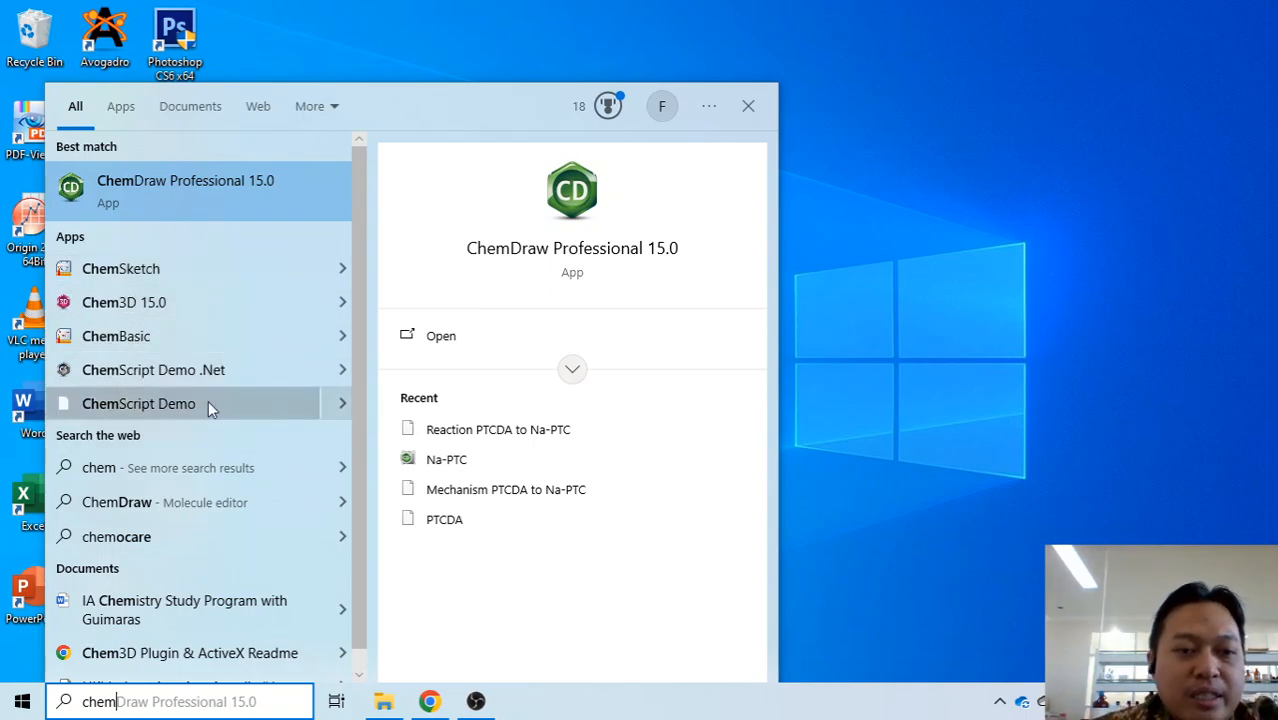
right_click(191, 190)
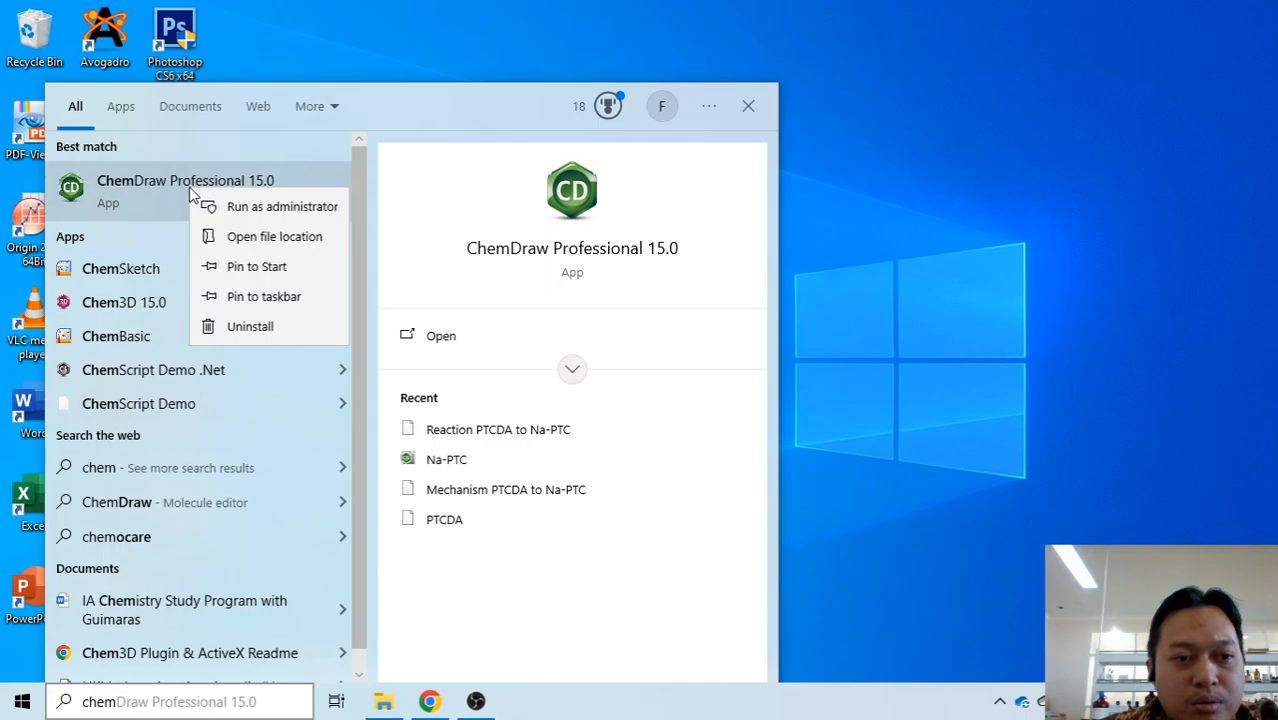
left_click(254, 236)
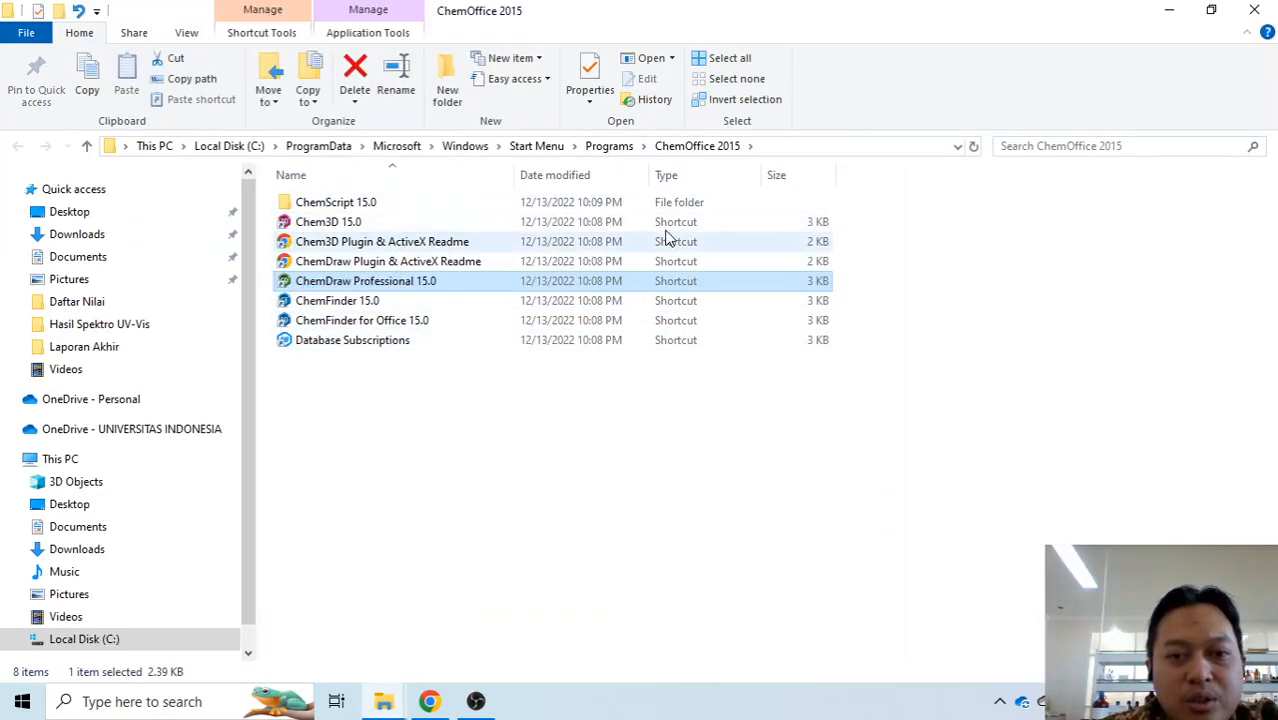
- Show the Send to destinations for the ChemDraw Professional 15.0 shortcut, including Desktop (create shortcut), and return to the desktop
right_click(358, 282)
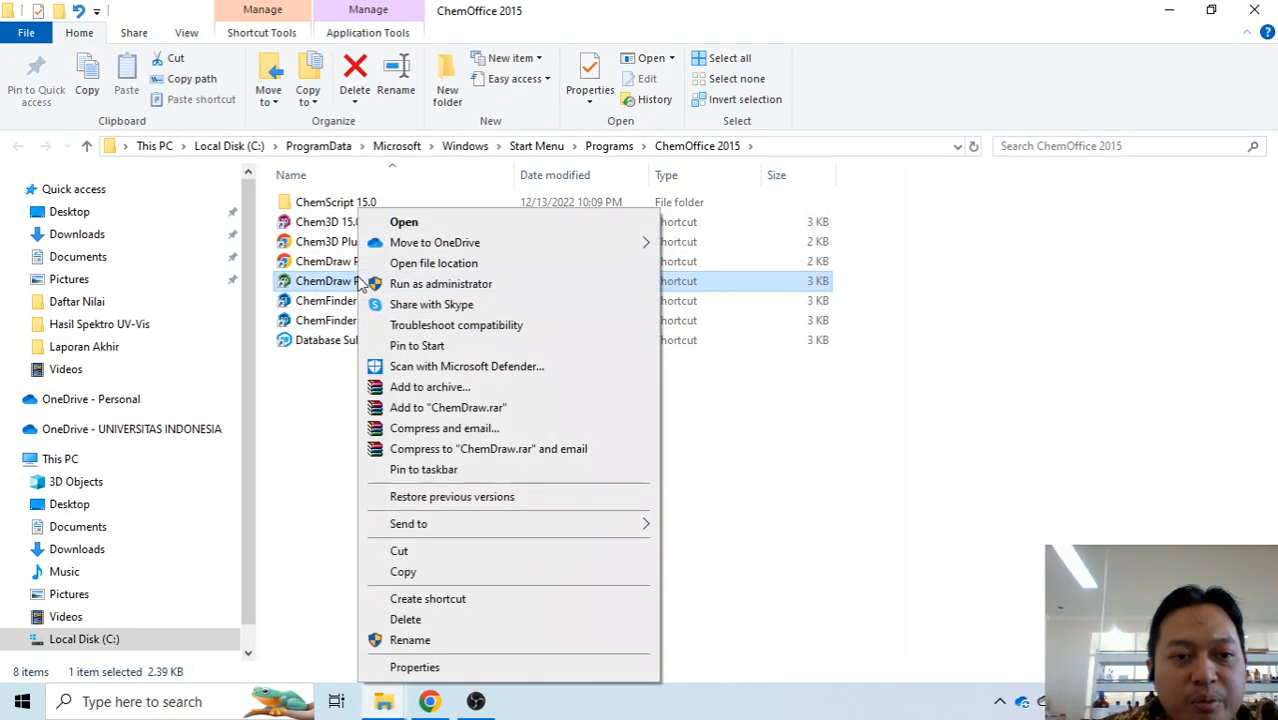
mouse_move(609, 527)
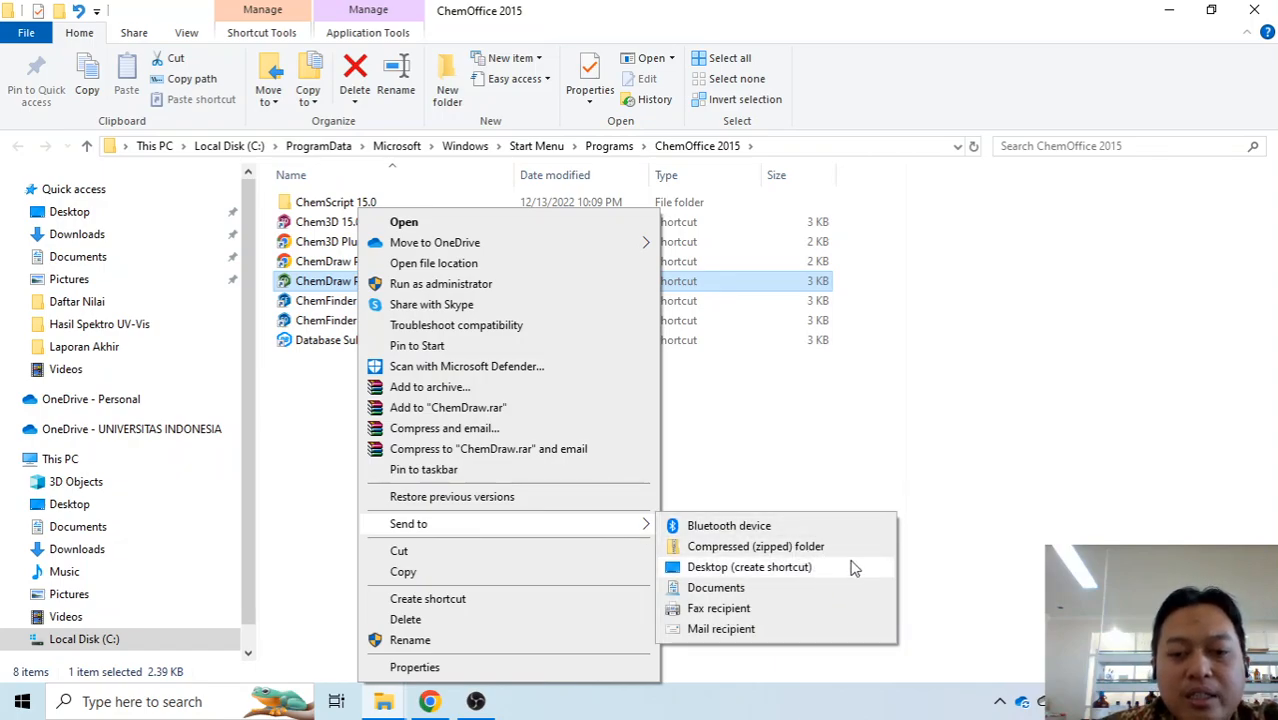
left_click(1163, 14)
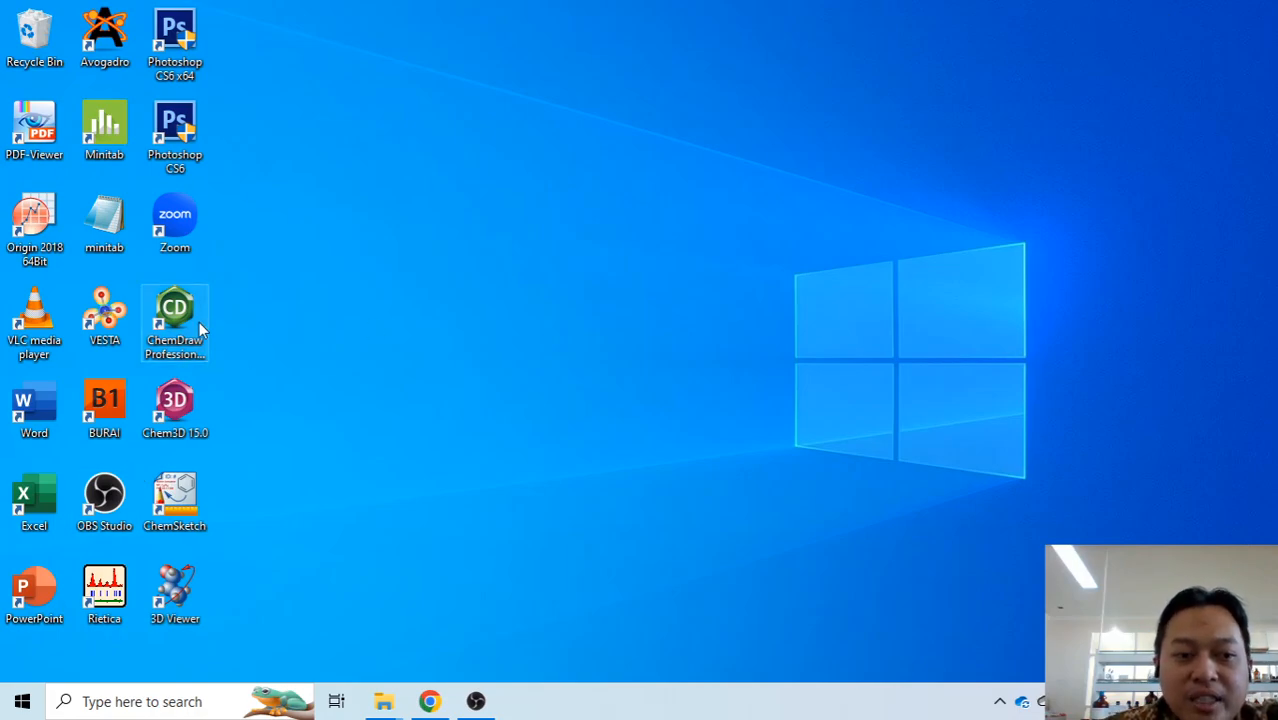
- Launch ChemDraw Professional 15.0 and move the blank document window clear of the drawing tools
double_click(199, 321)
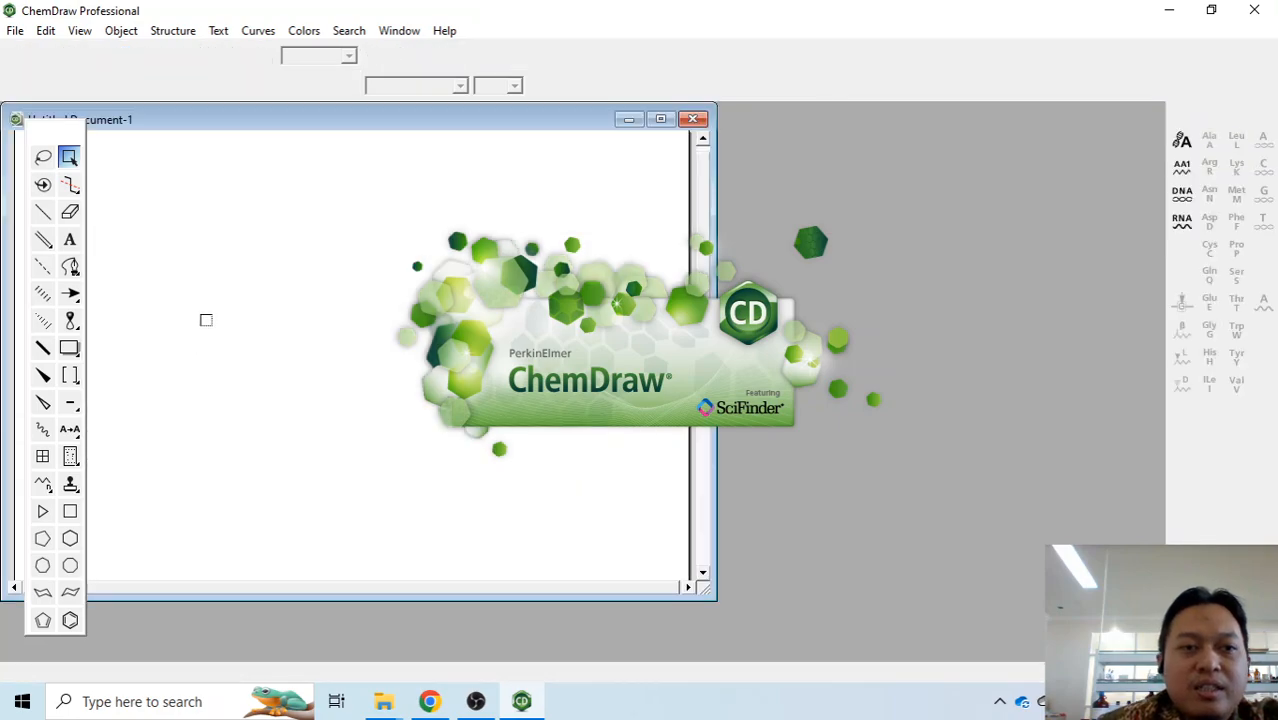
left_click_drag(302, 126, 451, 152)
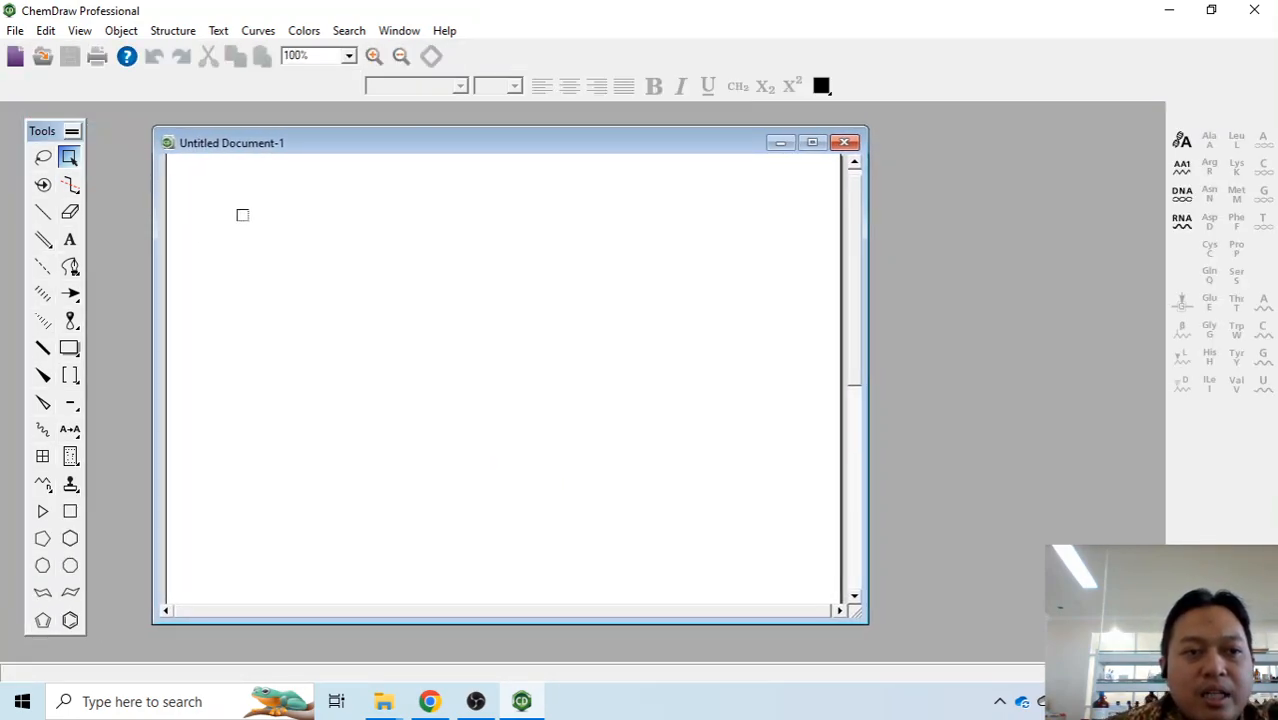
- Draw a branched carbon skeleton with solid bonds: a two-bond chain with a third bond pointing up from its central carbon
left_click(42, 214)
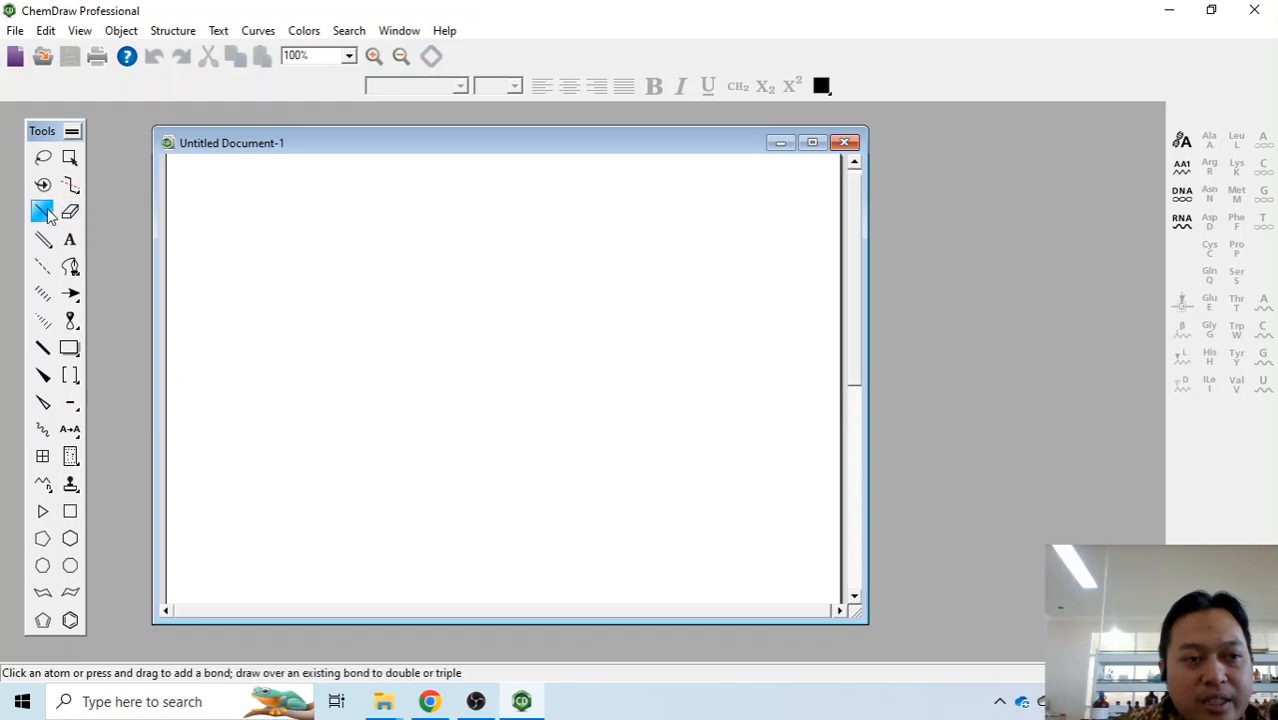
left_click(335, 324)
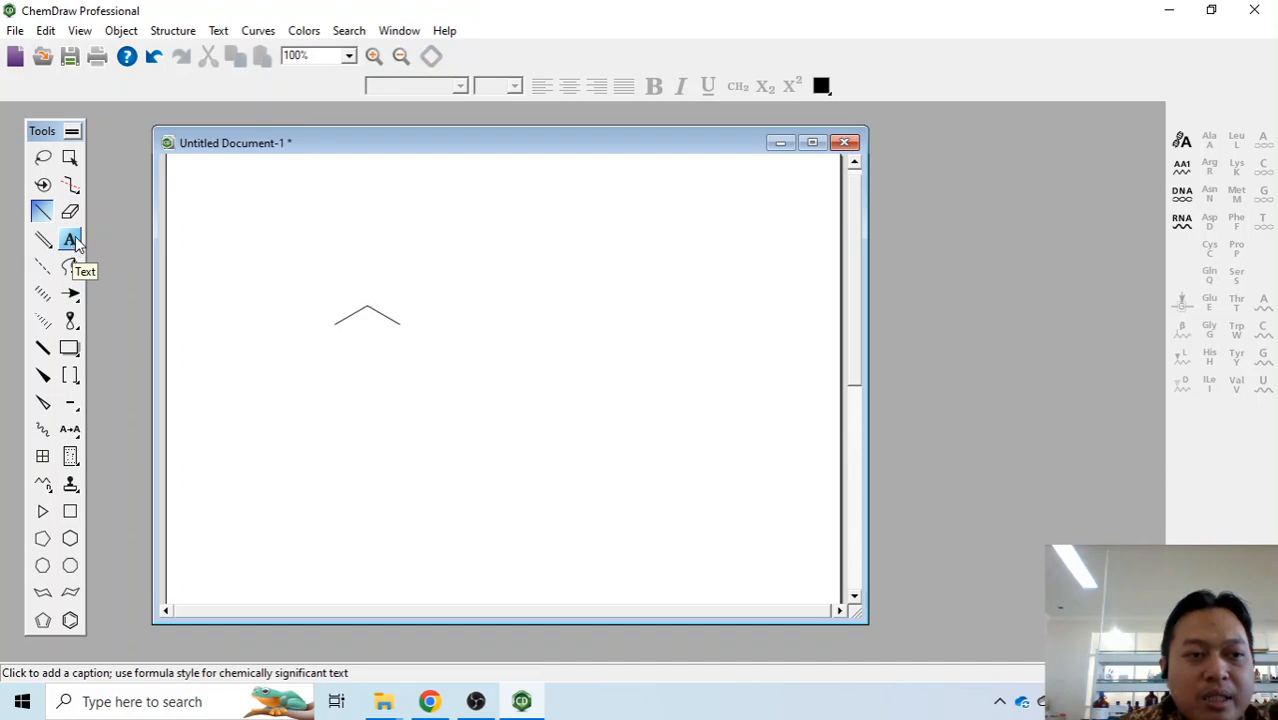
left_click(367, 307)
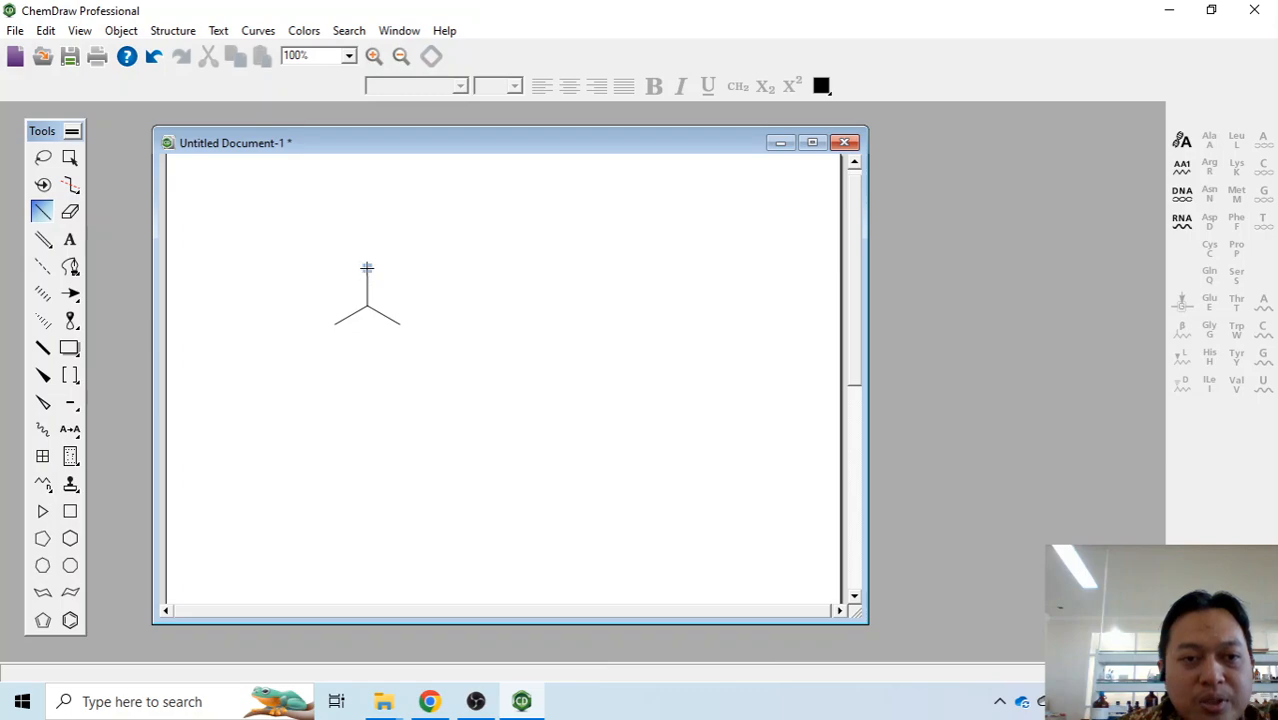
- Label the end of the upward bond with the text OH
left_click(70, 242)
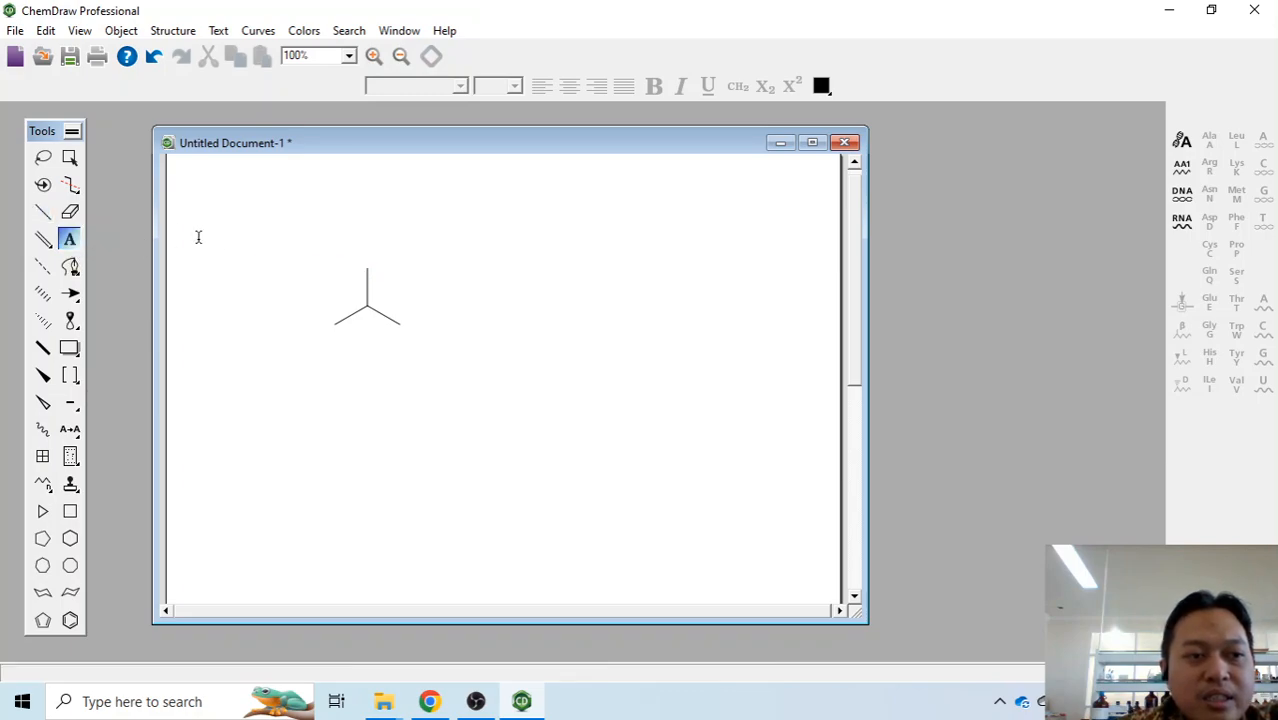
left_click(368, 267)
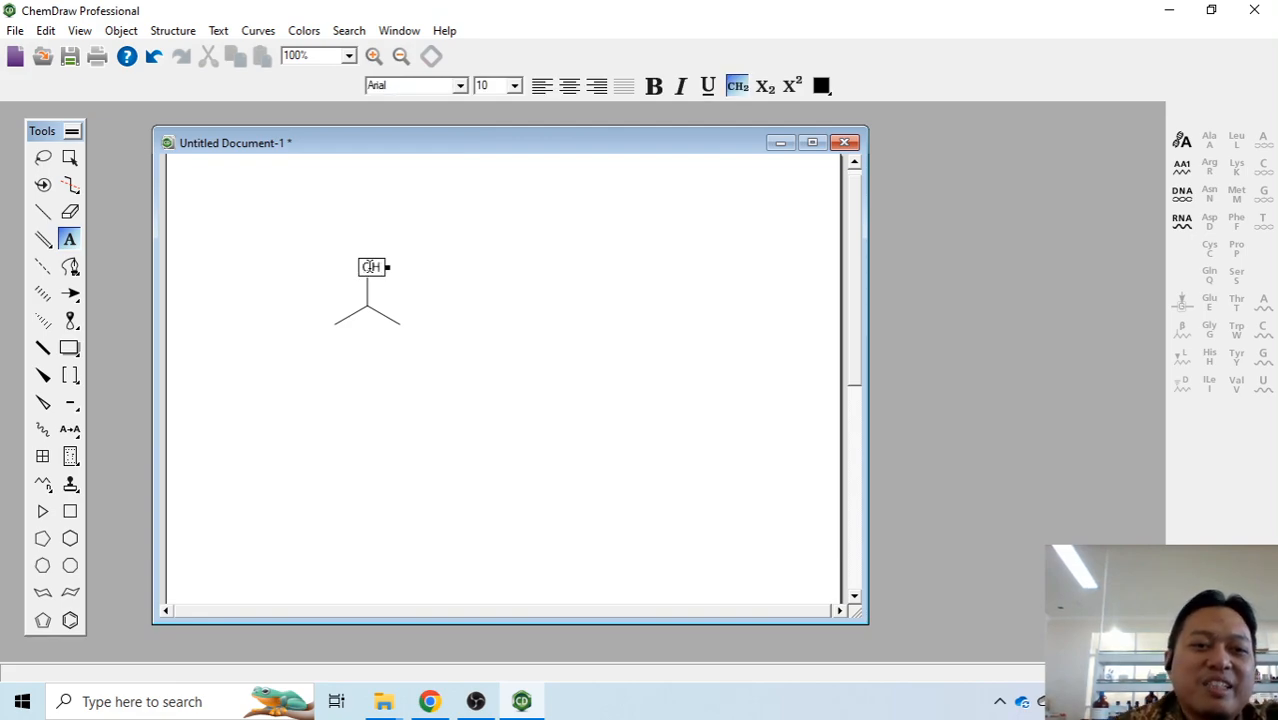
left_click(448, 287)
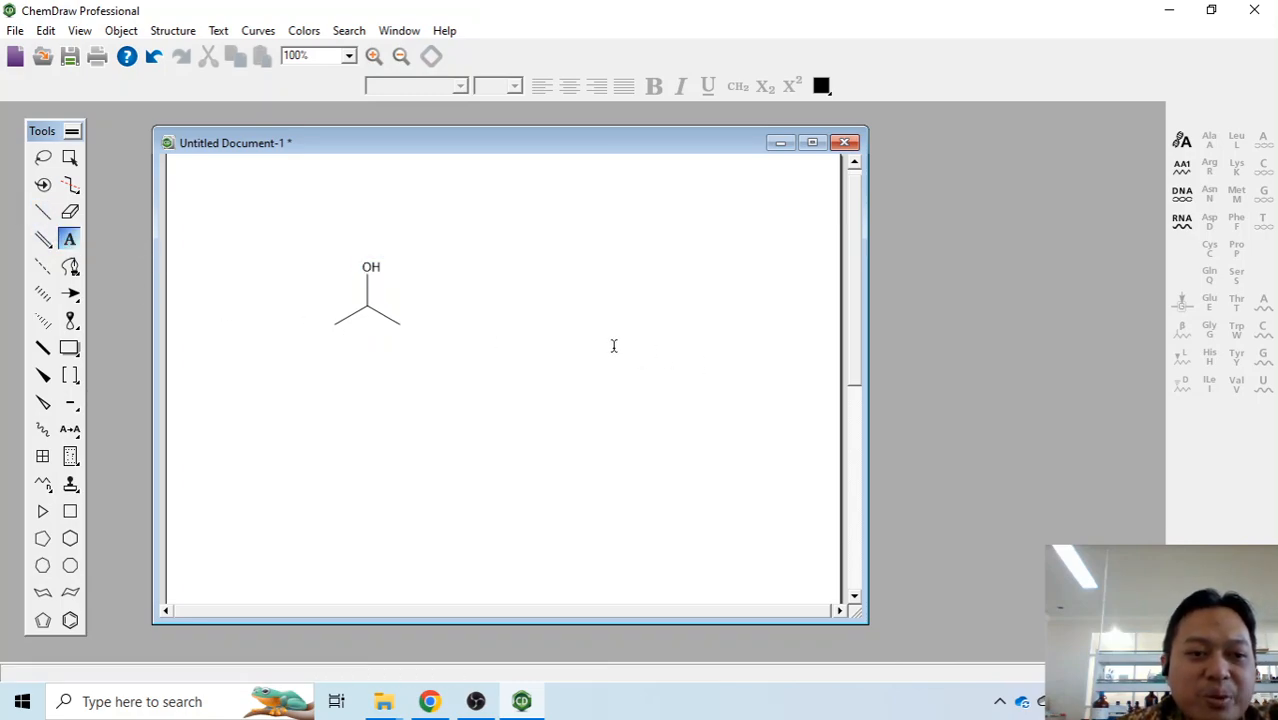
- Draw a separate double bond beside the OH-labelled molecule and a separate triple bond beyond it
left_click(45, 249)
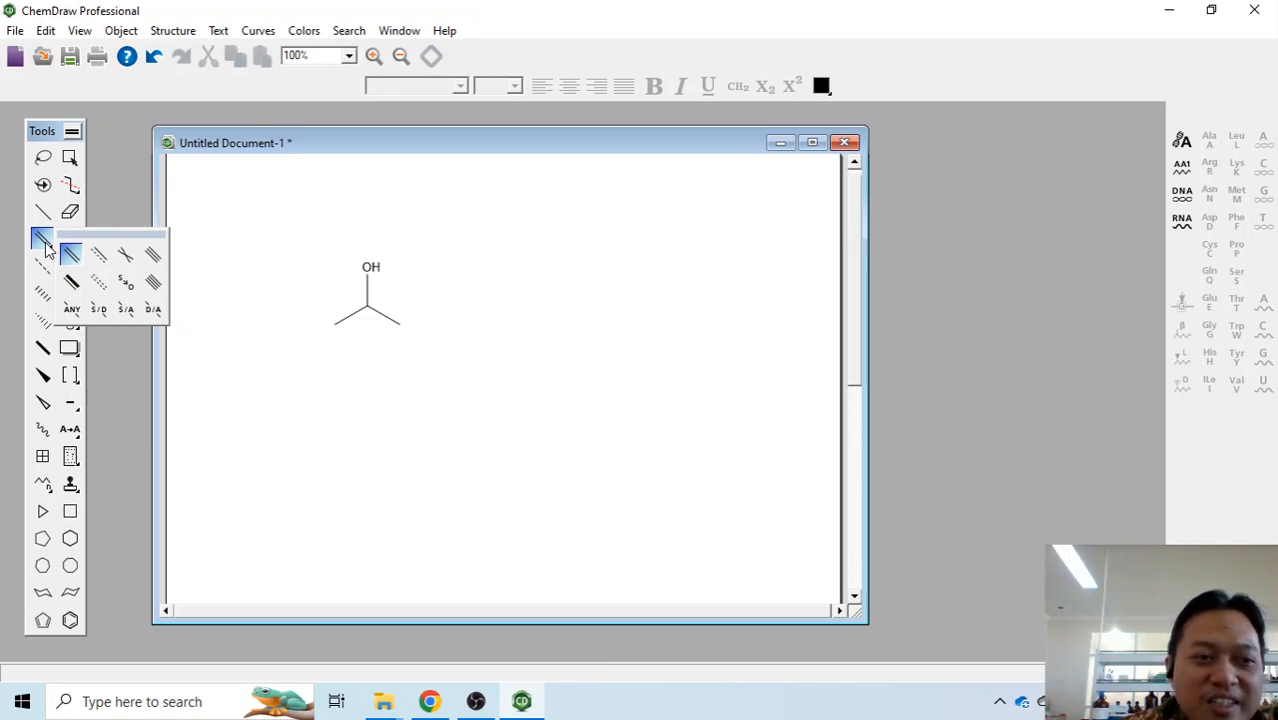
left_click(47, 248)
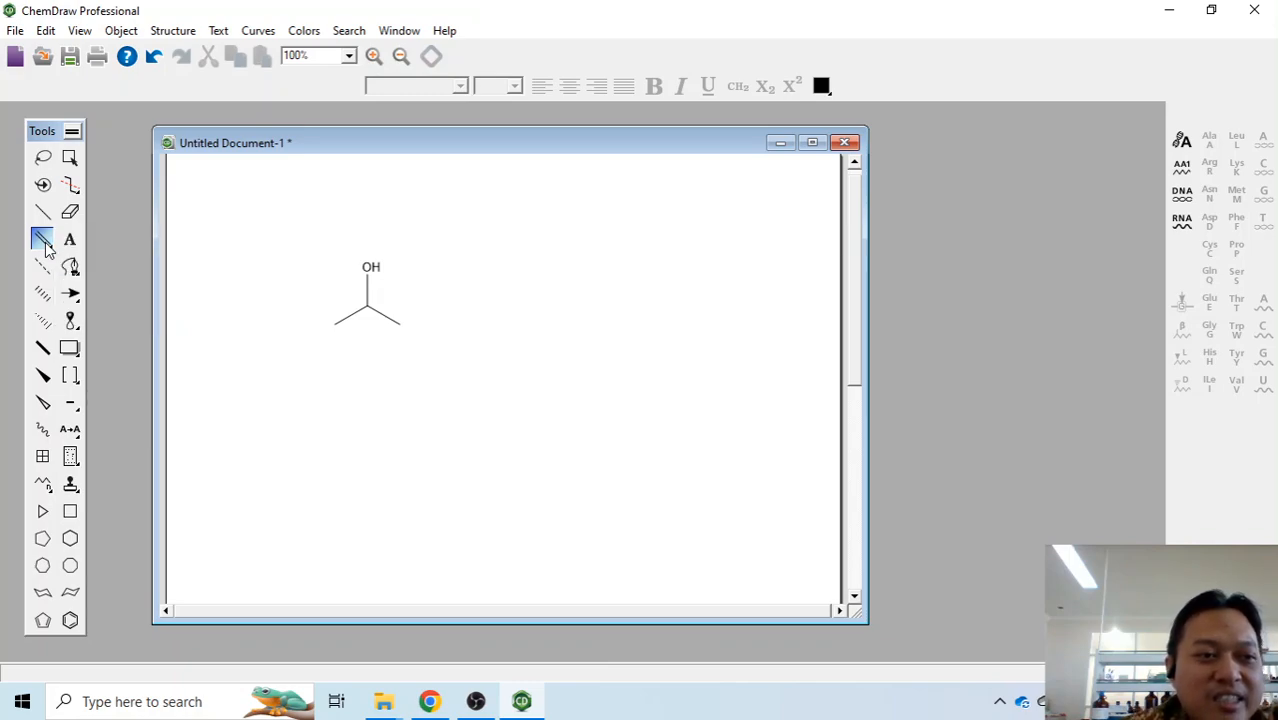
left_click(505, 303)
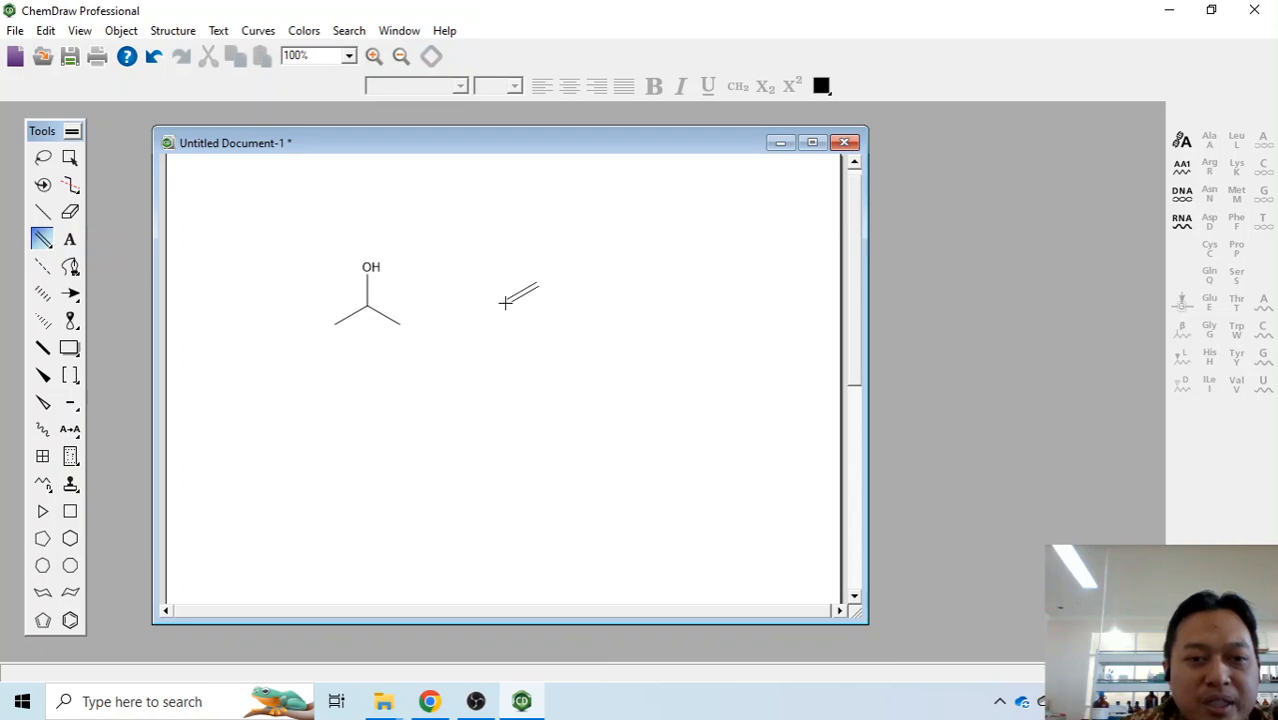
left_click(47, 248)
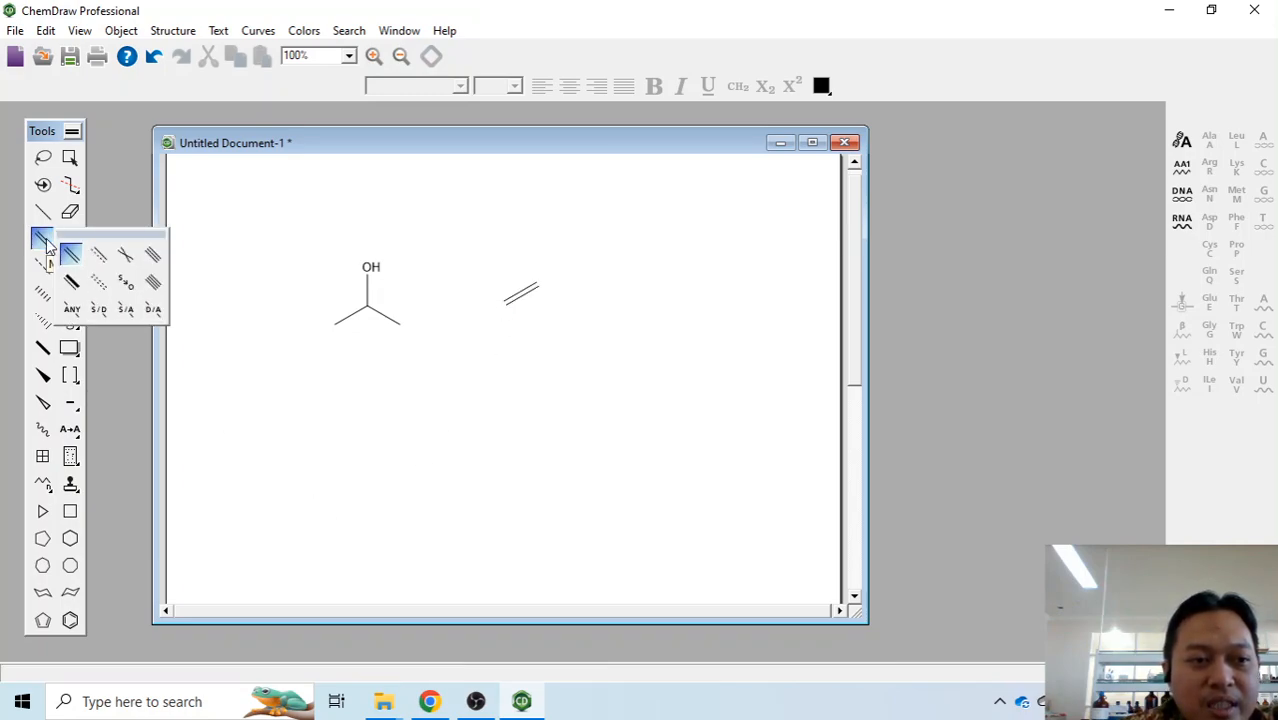
left_click(152, 258)
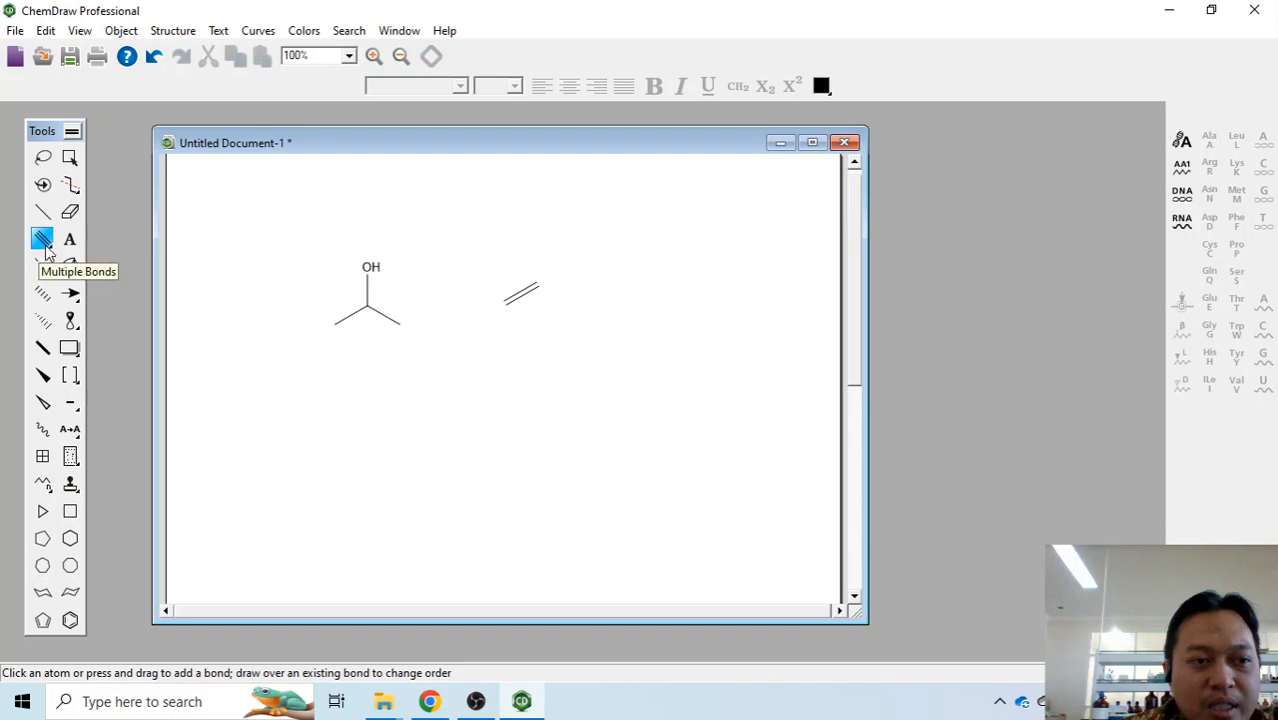
left_click(608, 309)
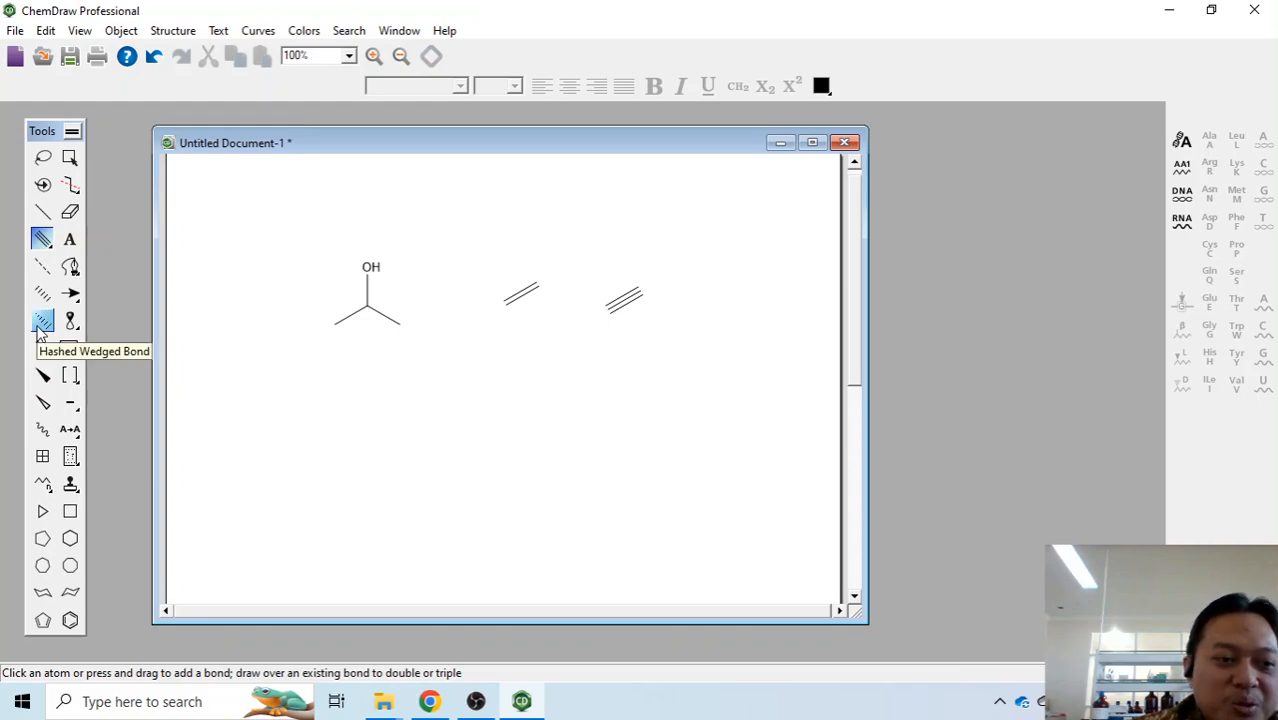
- Select the molecule and both multiple bonds with the Marquee tool, clear the selection, and select everything on the page
left_click(71, 158)
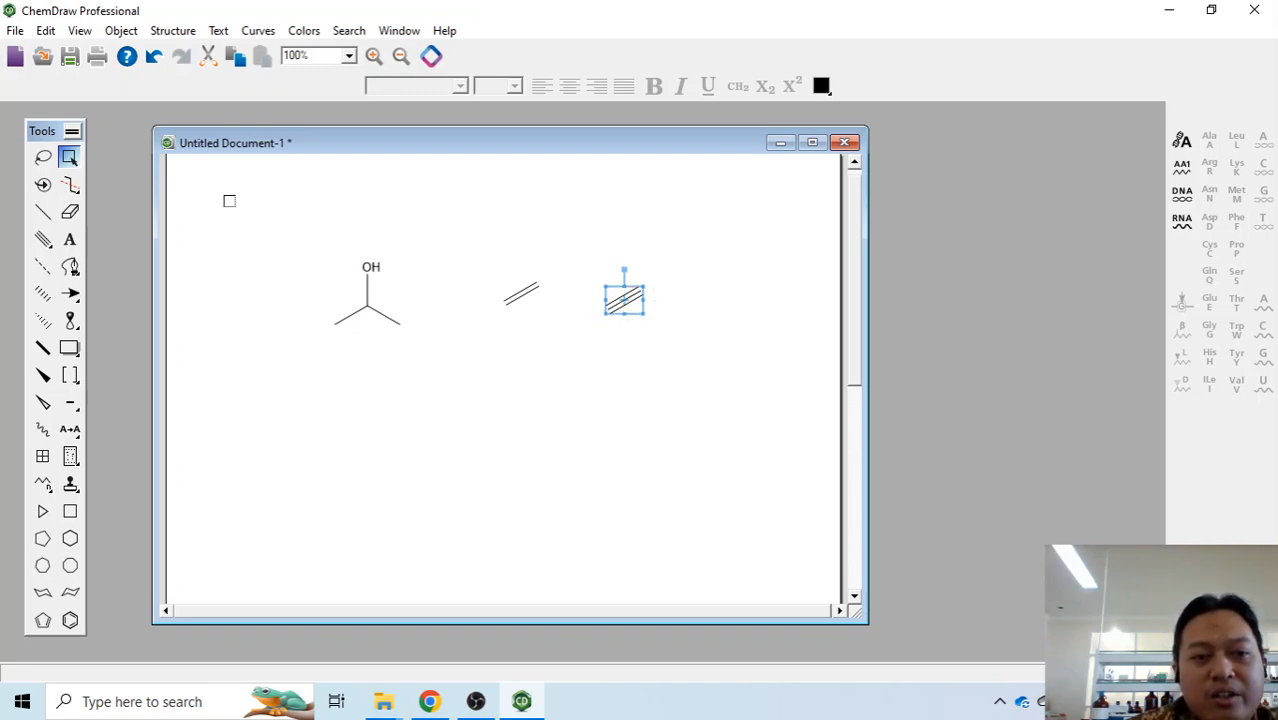
left_click_drag(267, 210, 759, 407)
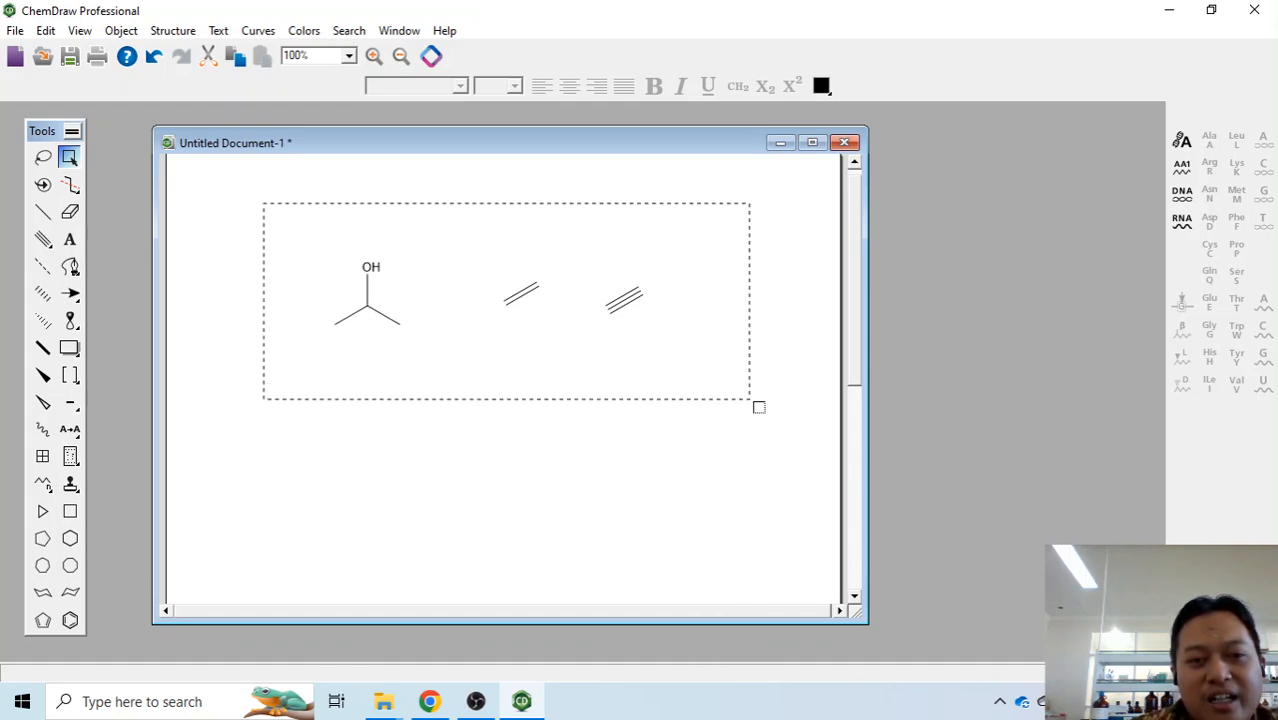
left_click_drag(759, 407, 758, 406)
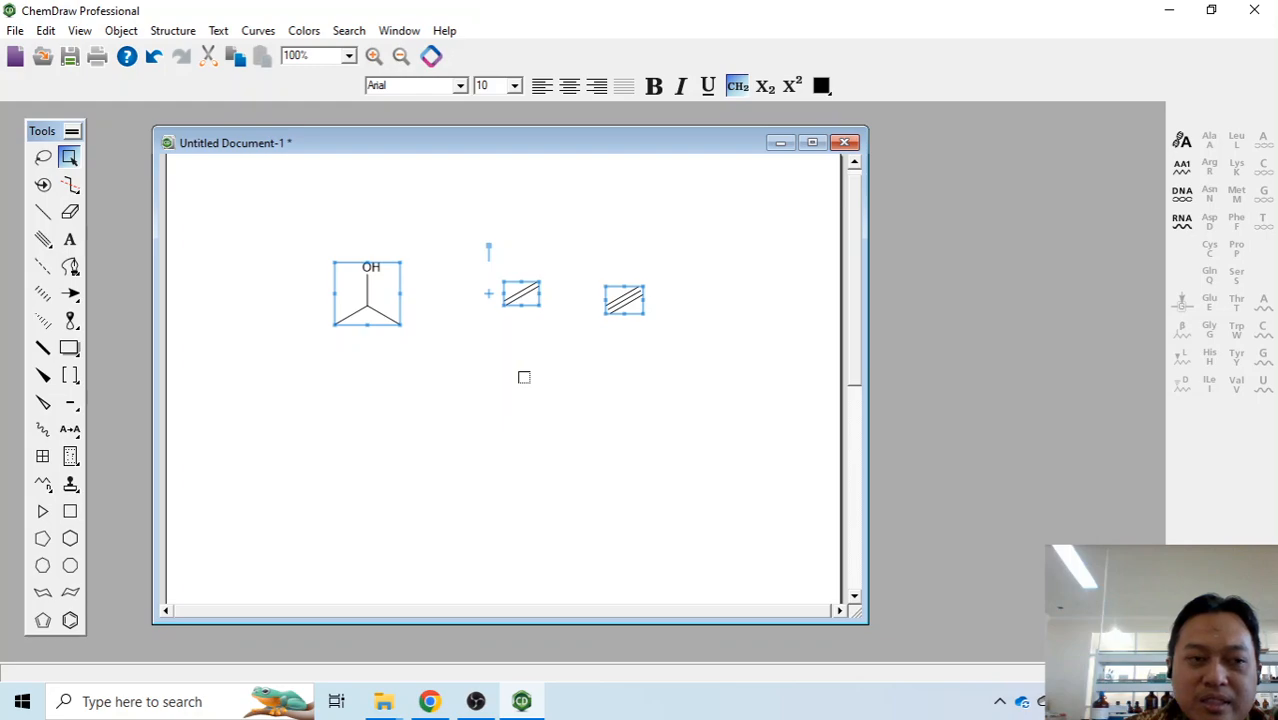
left_click(444, 345)
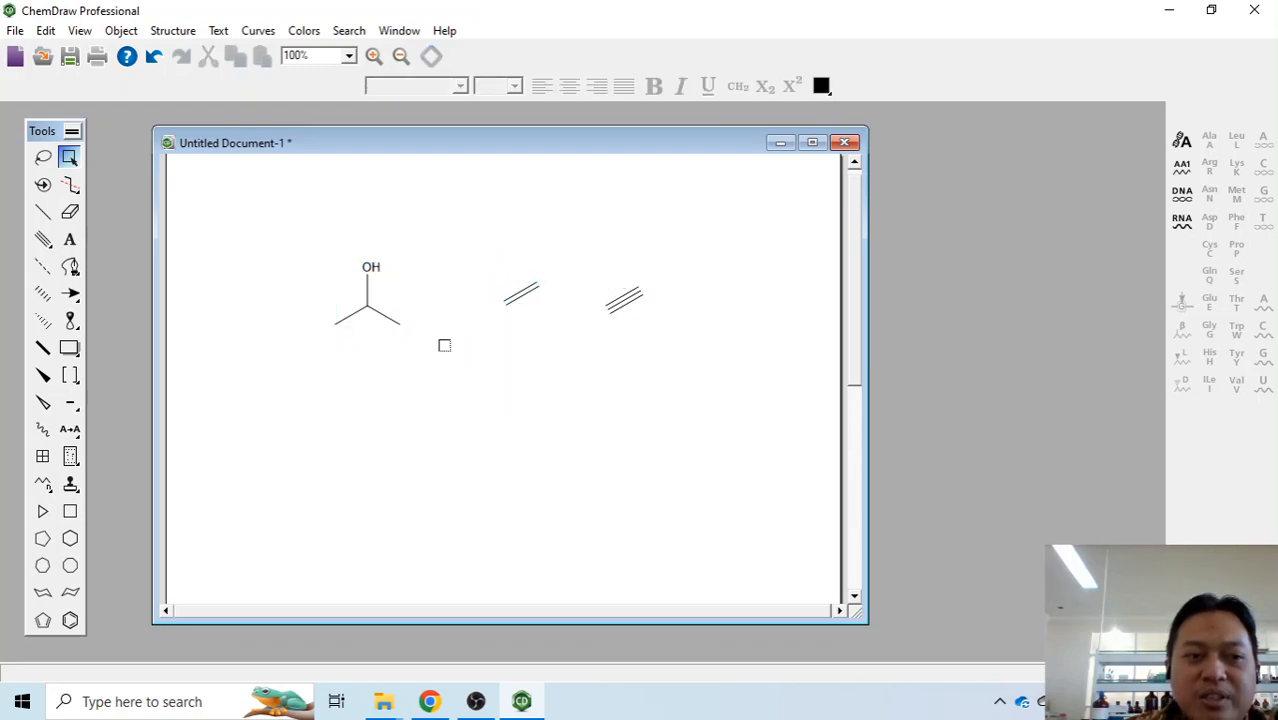
key("ctrl+a")
- Select all three structures by circling them with the Lasso tool, and clear the selection
left_click(43, 158)
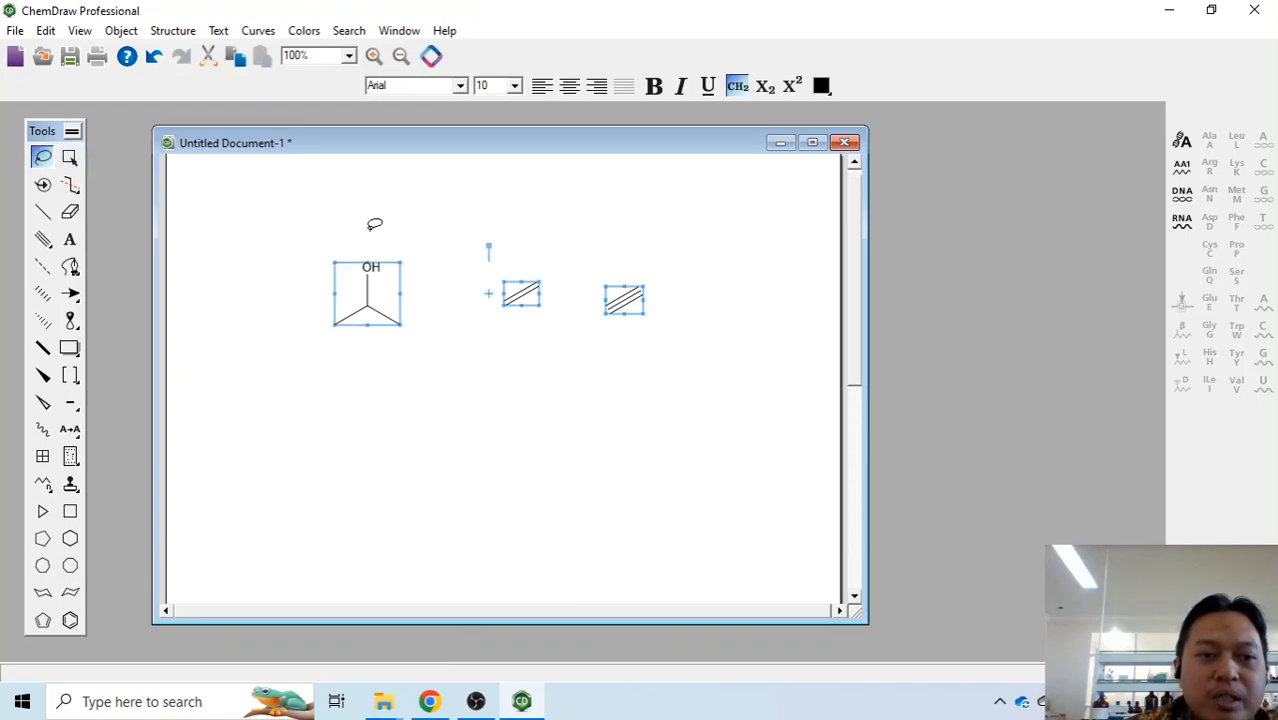
mouse_move(307, 203)
left_mouse_down()
mouse_move(422, 362)
mouse_move(759, 357)
mouse_move(722, 213)
left_mouse_up()
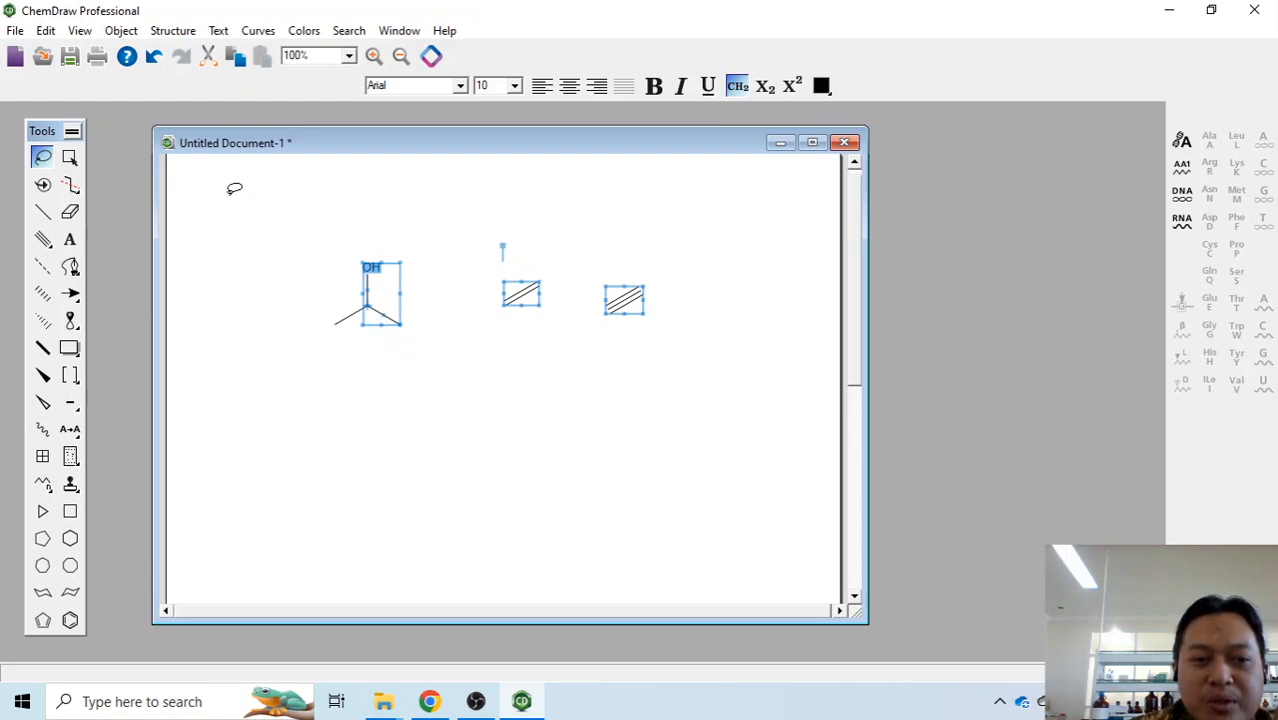
mouse_move(230, 195)
left_mouse_down()
mouse_move(505, 434)
mouse_move(751, 330)
mouse_move(758, 212)
left_mouse_up()
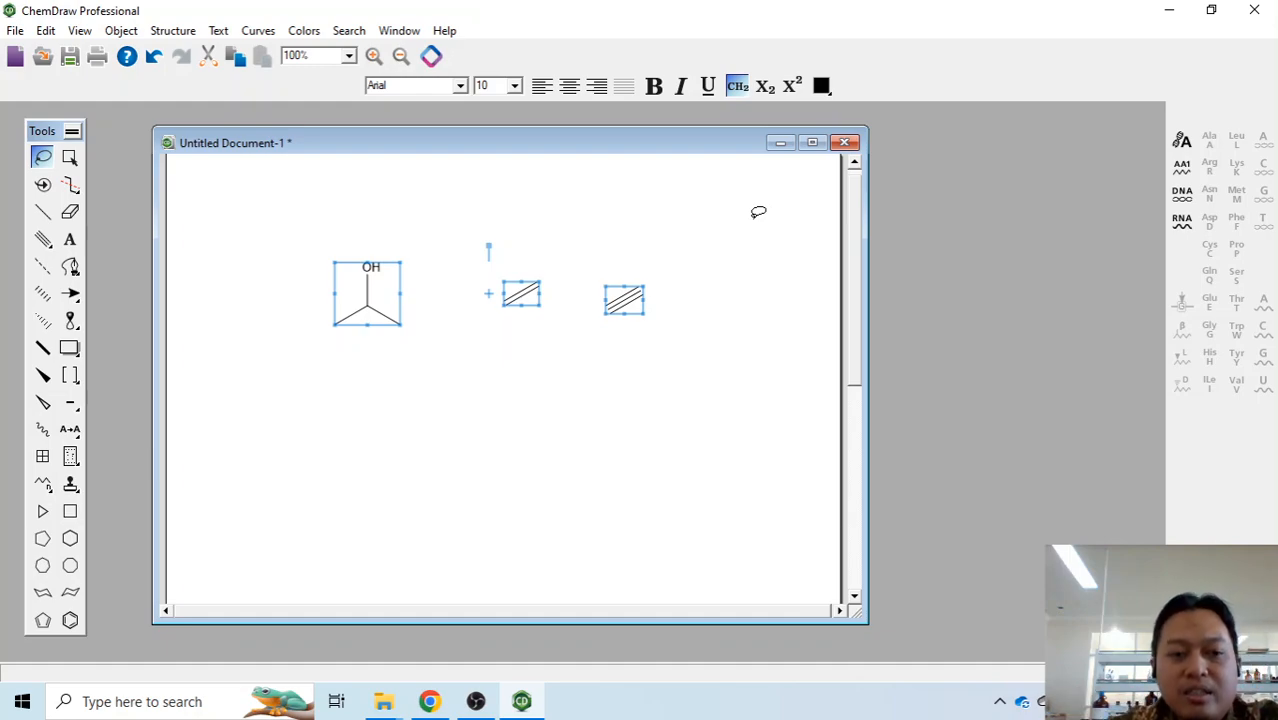
left_click(758, 212)
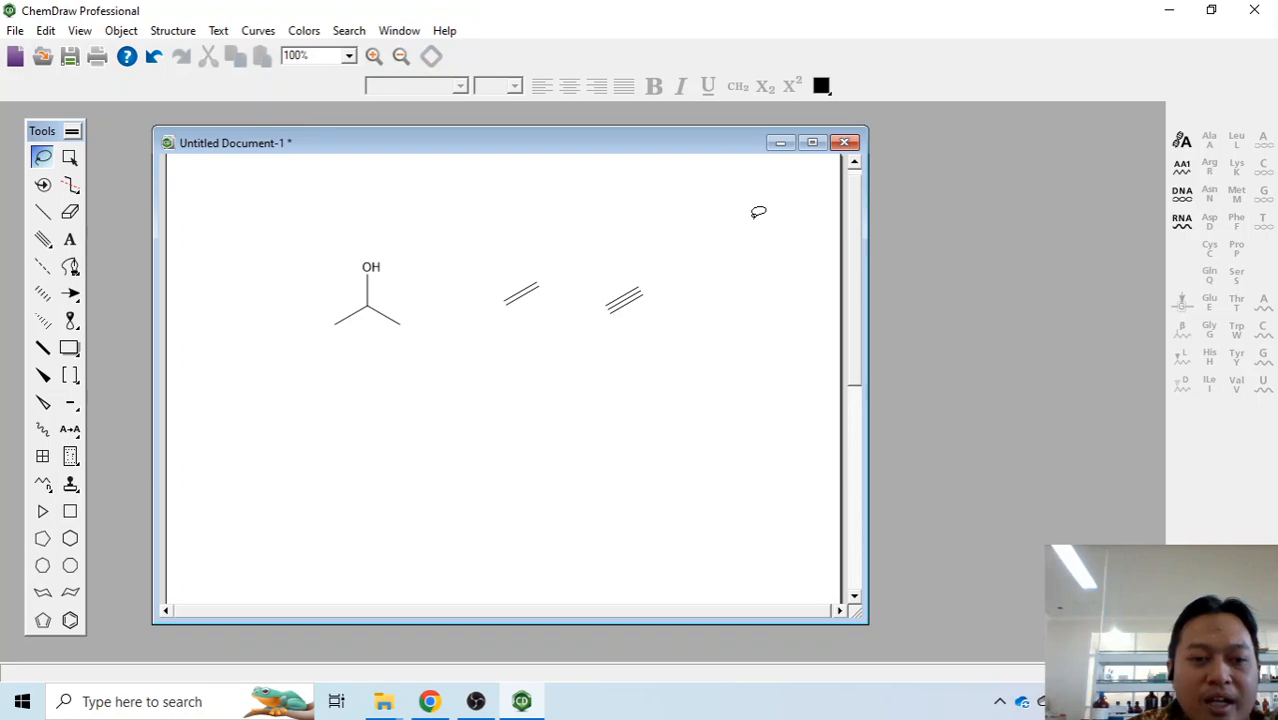
- Select all structures on the page and look over the editing commands available for them
key("ctrl+a")
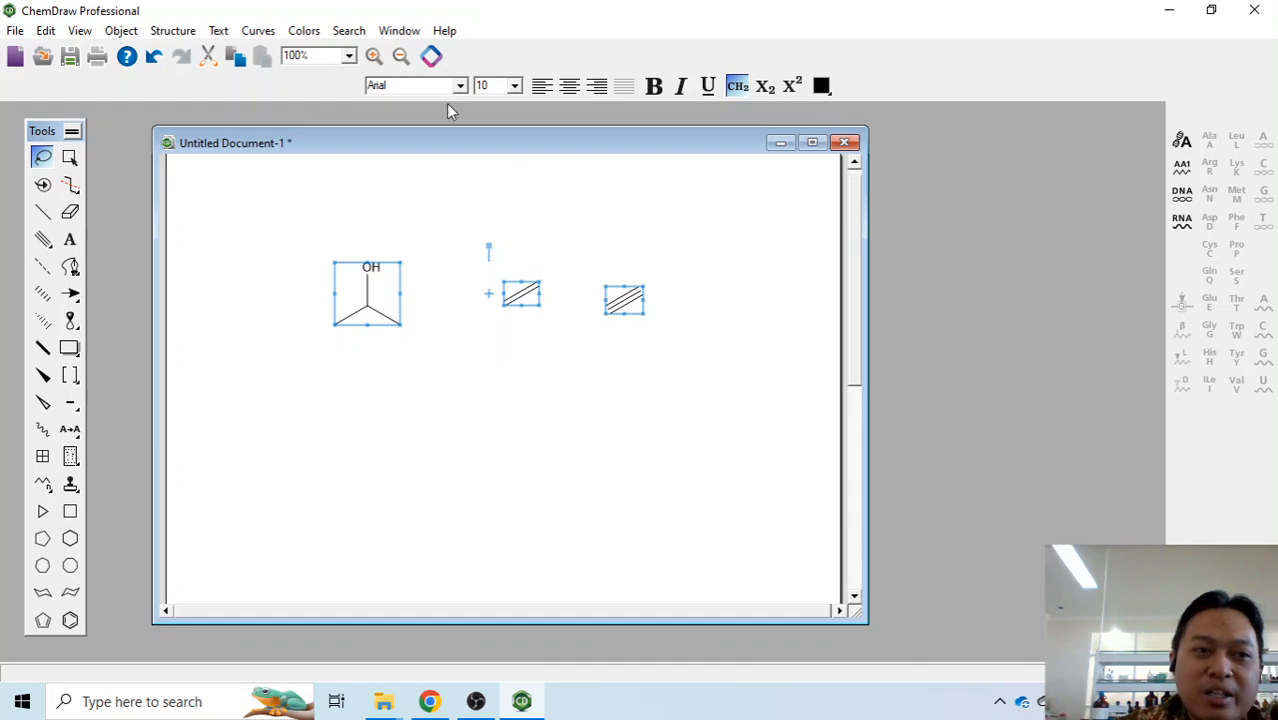
left_click(46, 31)
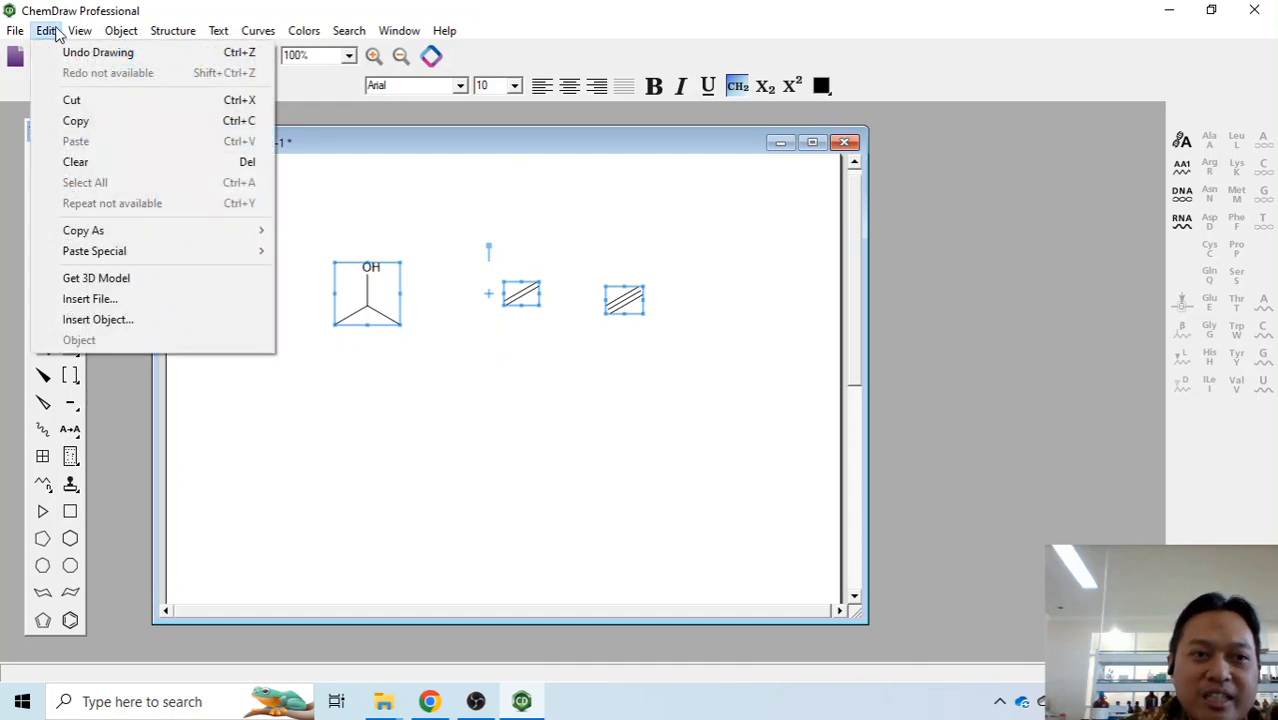
mouse_move(79, 31)
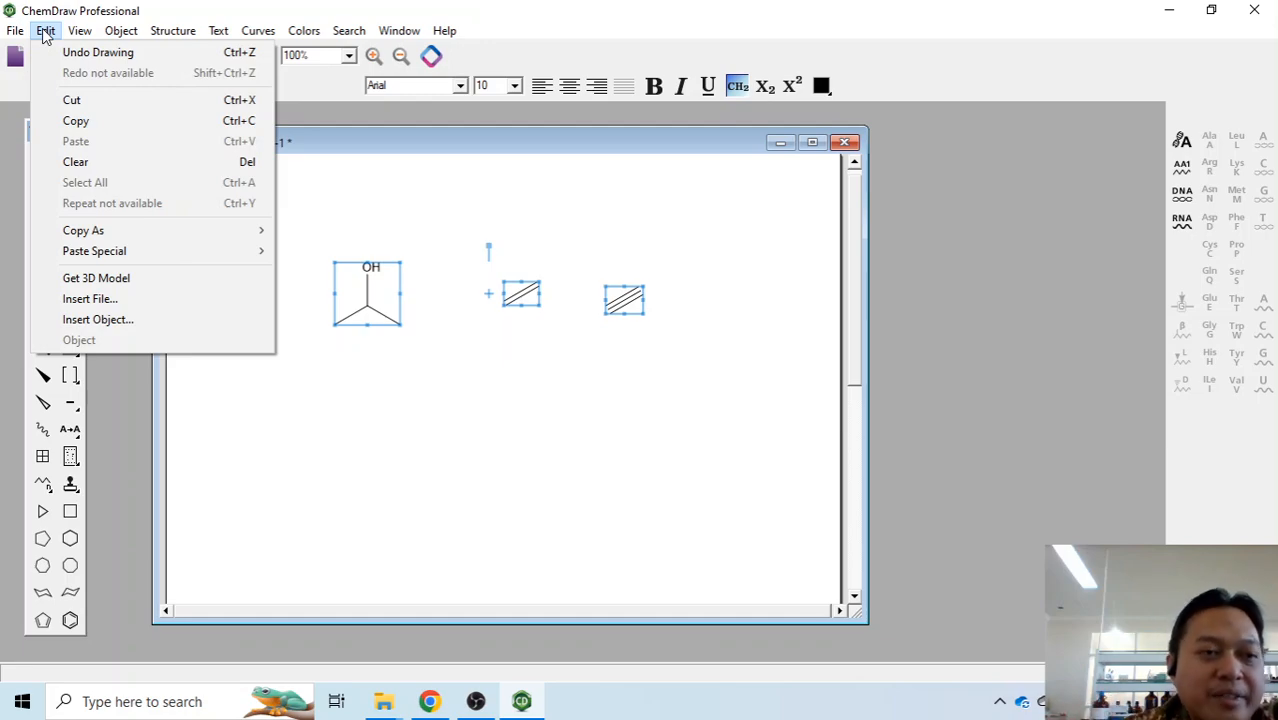
left_click(44, 34)
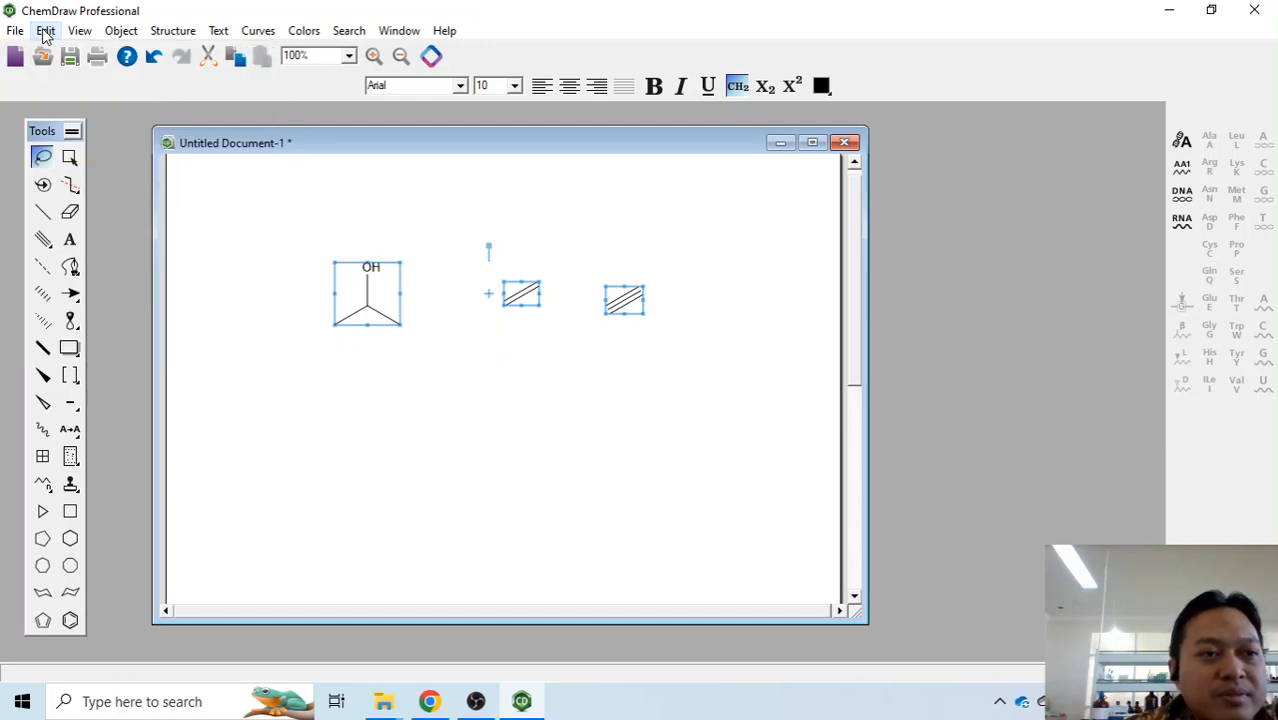
- Add a chain of 20 carbon atoms below the existing structures and shift it left so it fits within the visible page
left_click(43, 485)
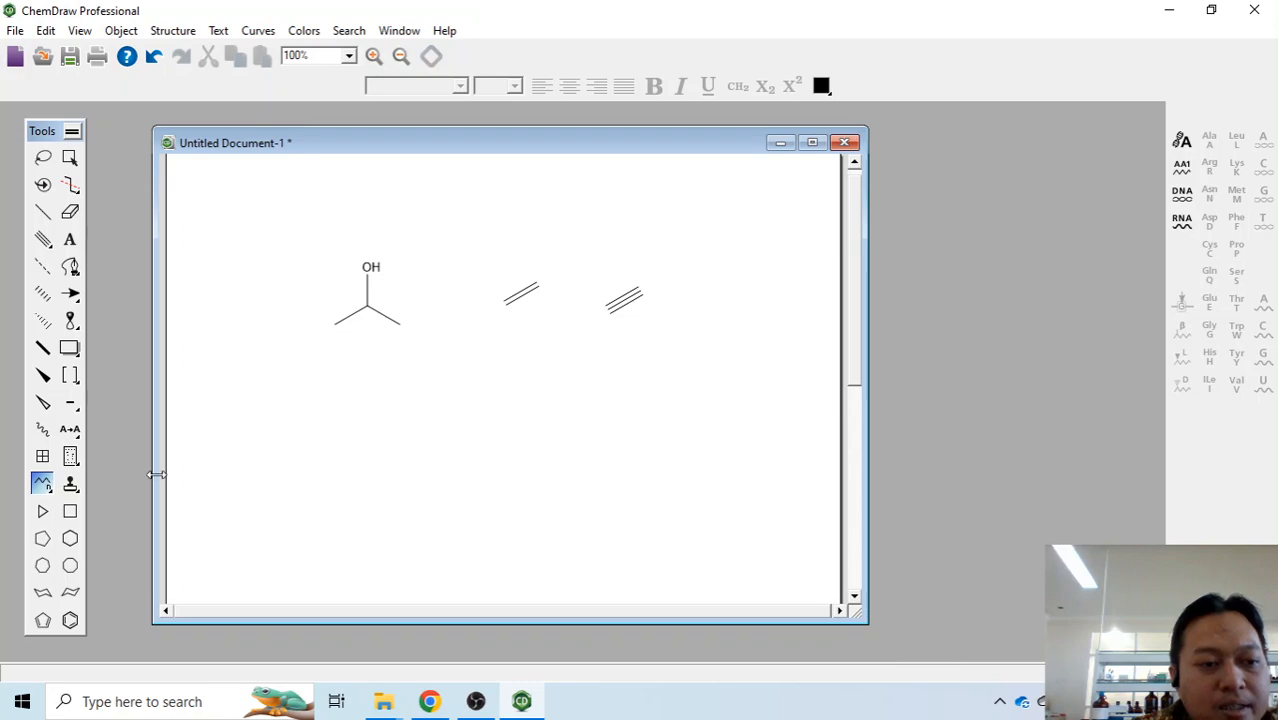
left_click(318, 436)
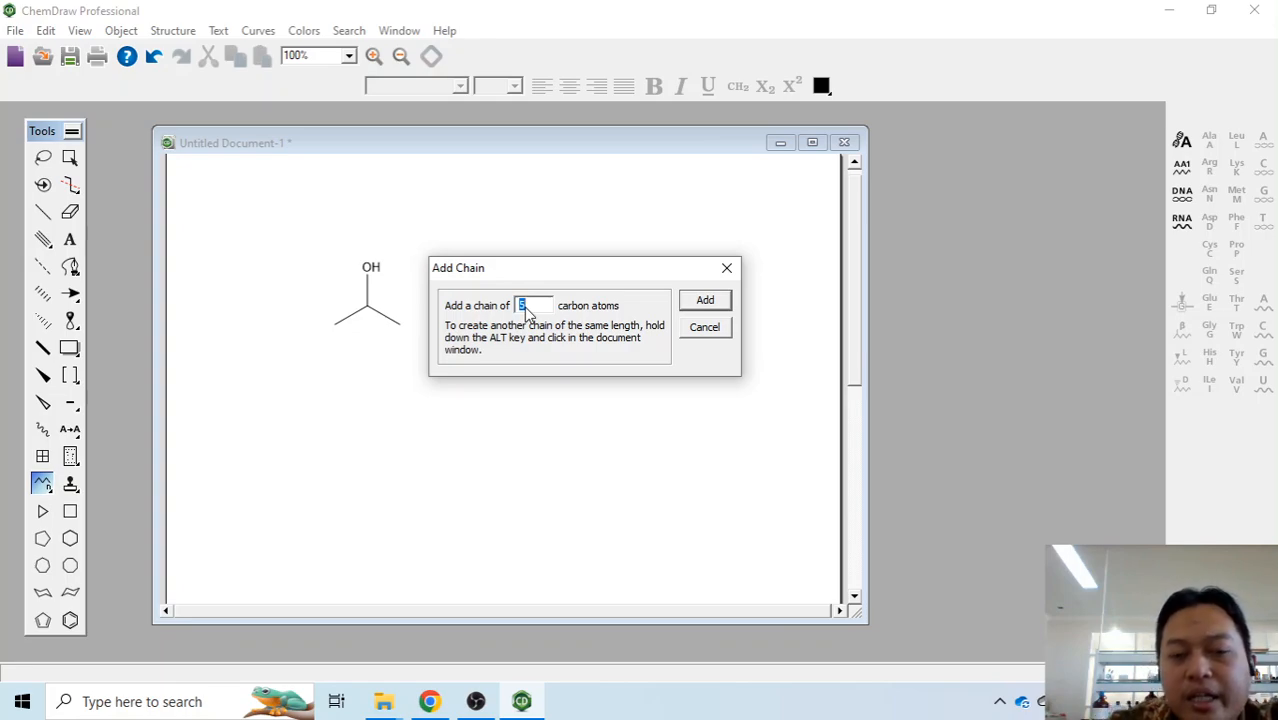
type("20")
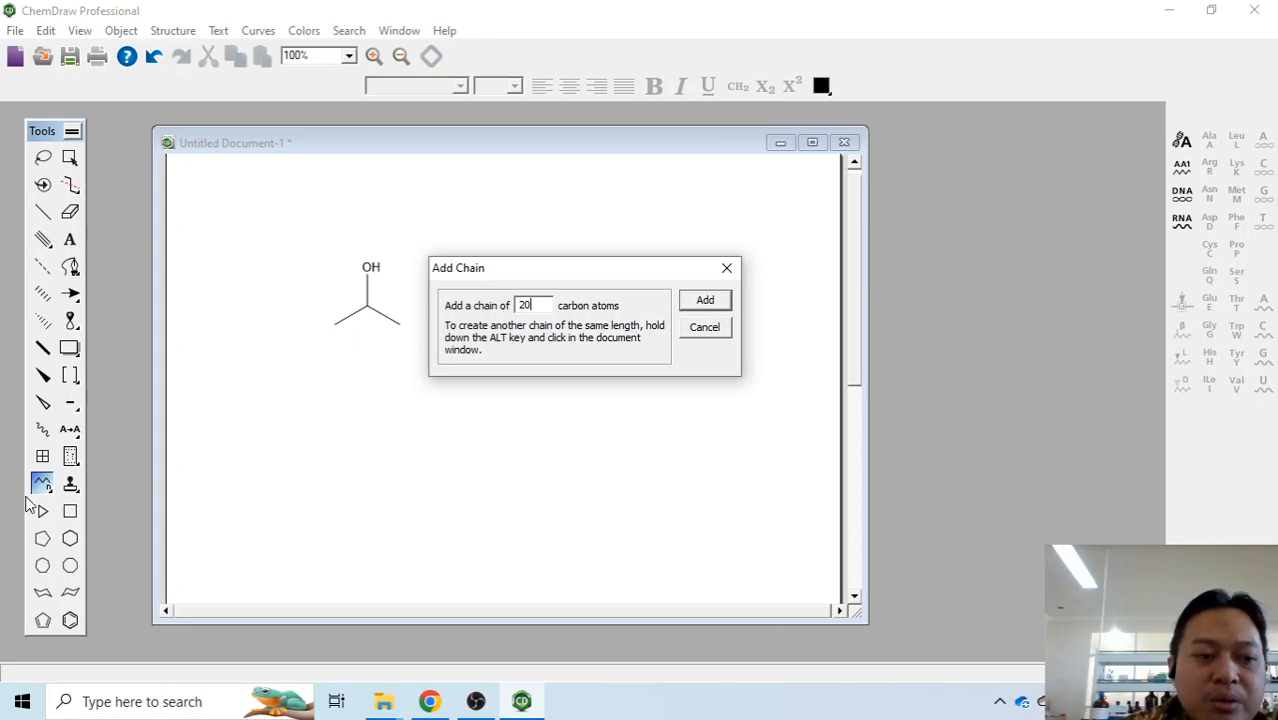
left_click(705, 301)
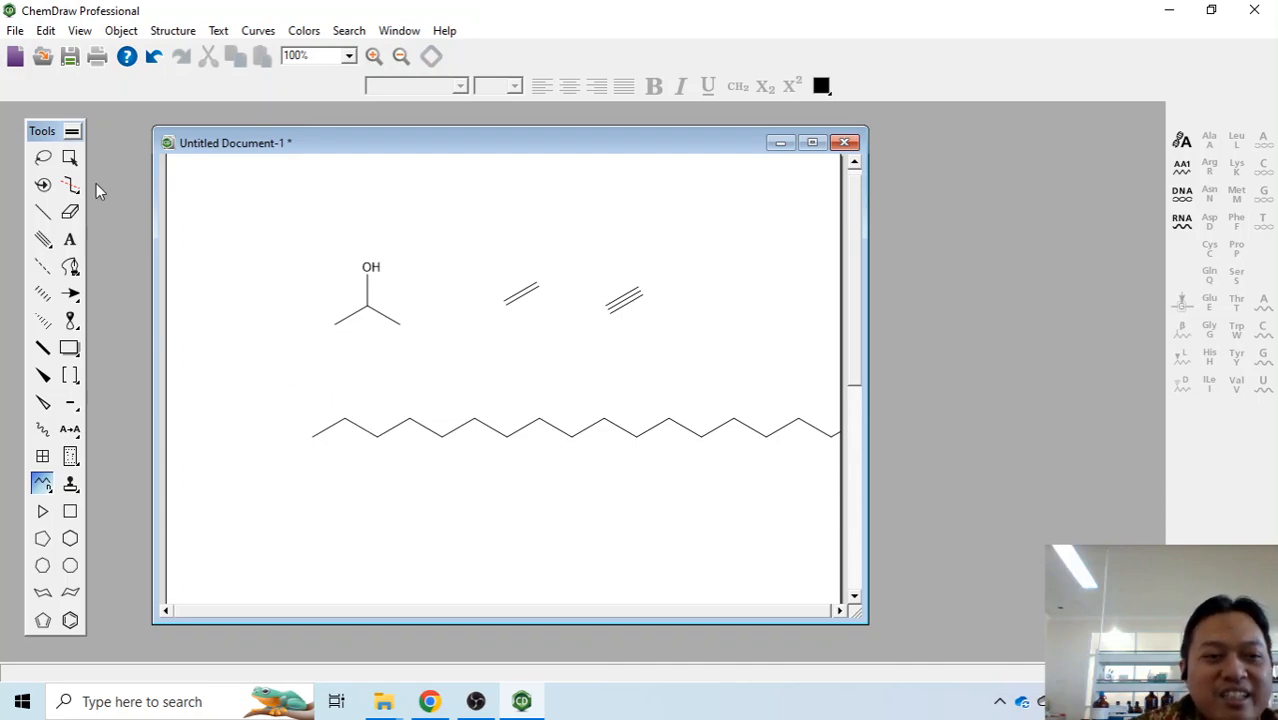
left_click(74, 159)
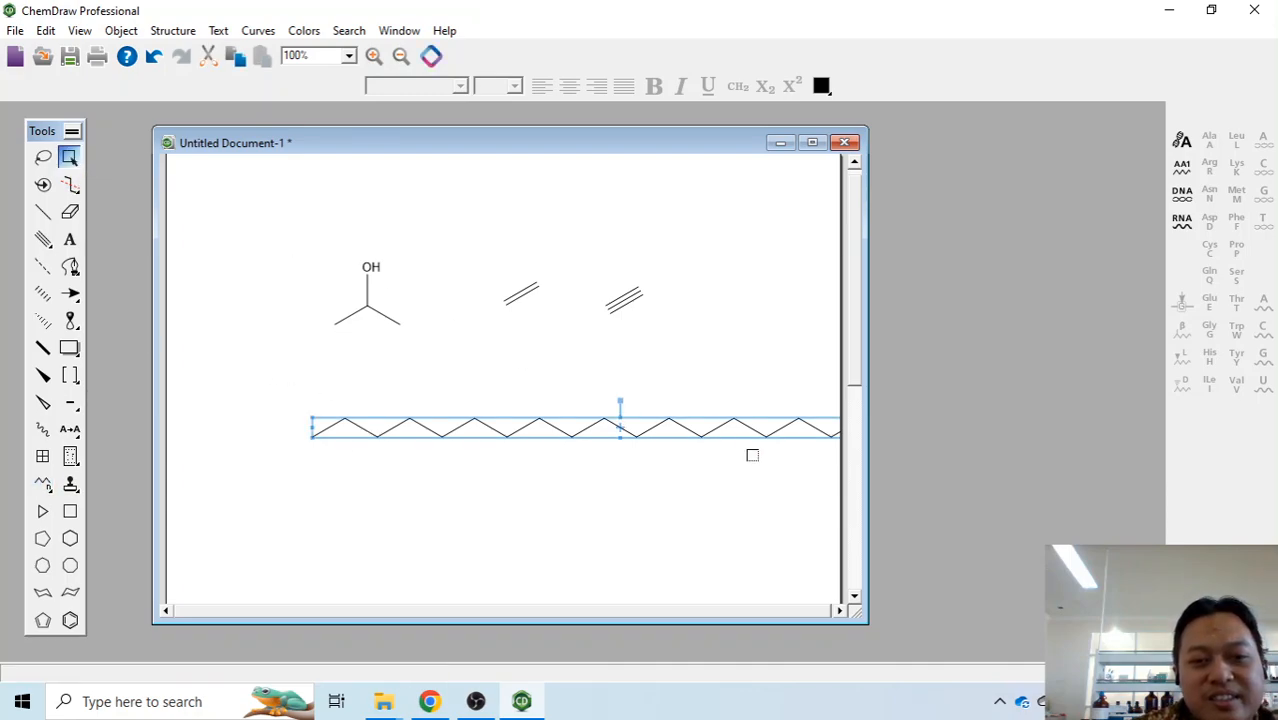
left_click_drag(749, 426, 624, 418)
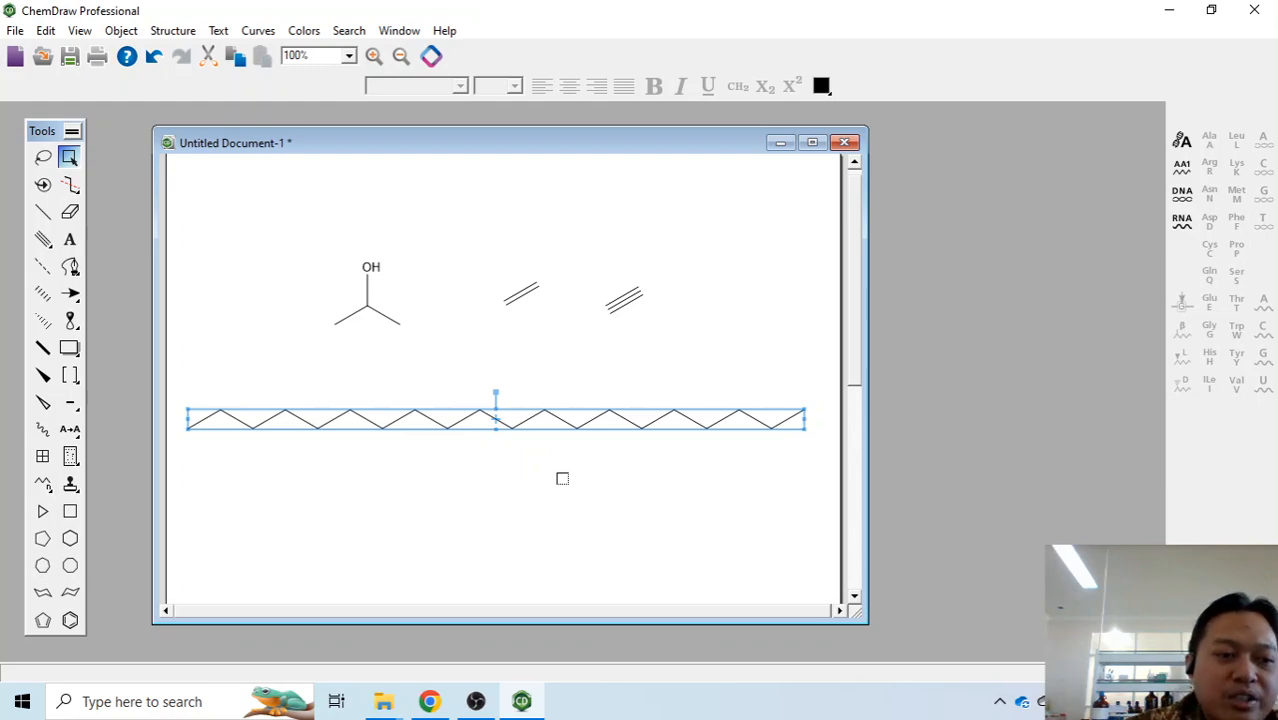
- Place a benzene ring below the left end of the carbon chain and quit ChemDraw without saving the document
left_click(70, 620)
left_click(296, 516)
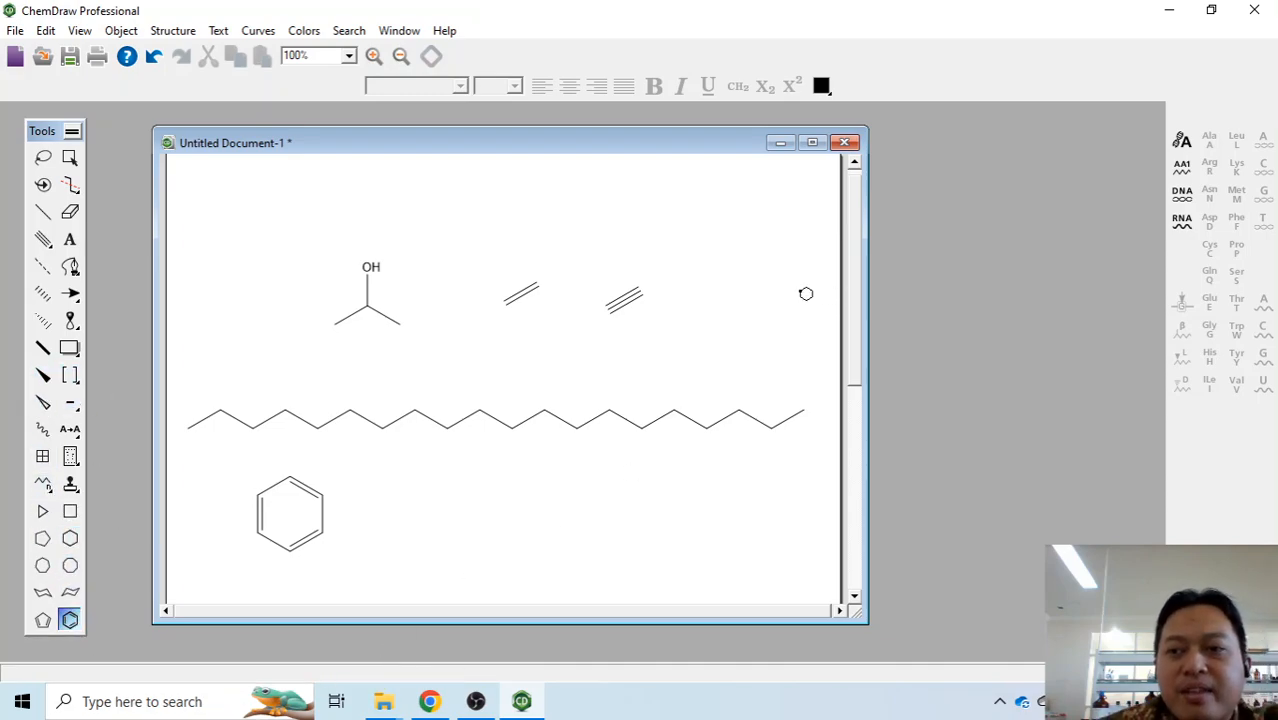
left_click(1254, 9)
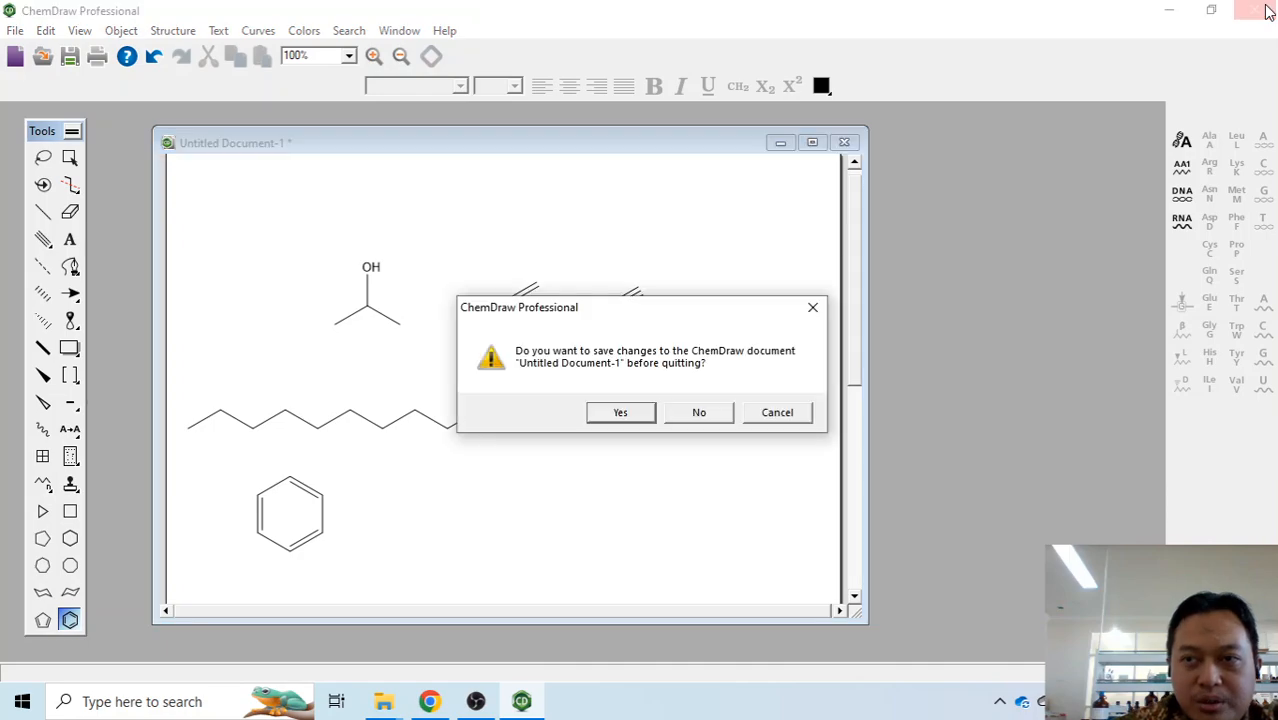
left_click(700, 413)
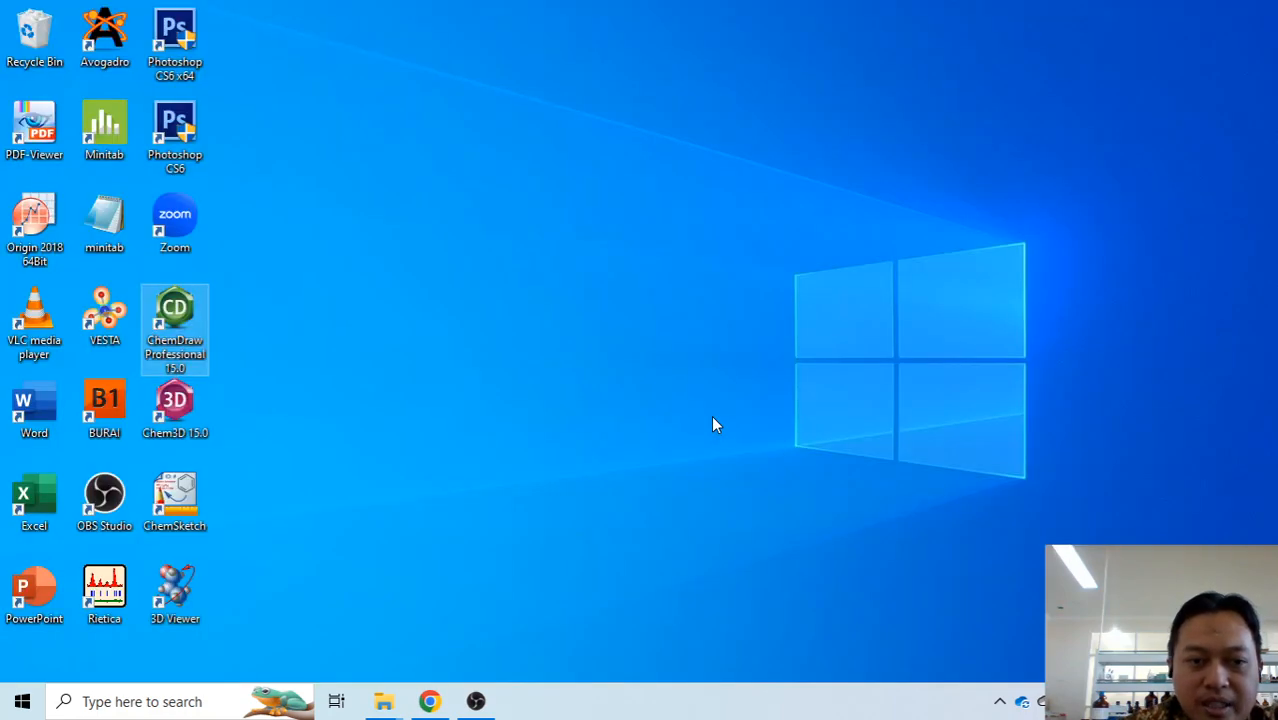
- Launch Chem3D 15.0 and draw one single bond in the blank model to build a two-carbon ethane molecule
left_click(172, 422)
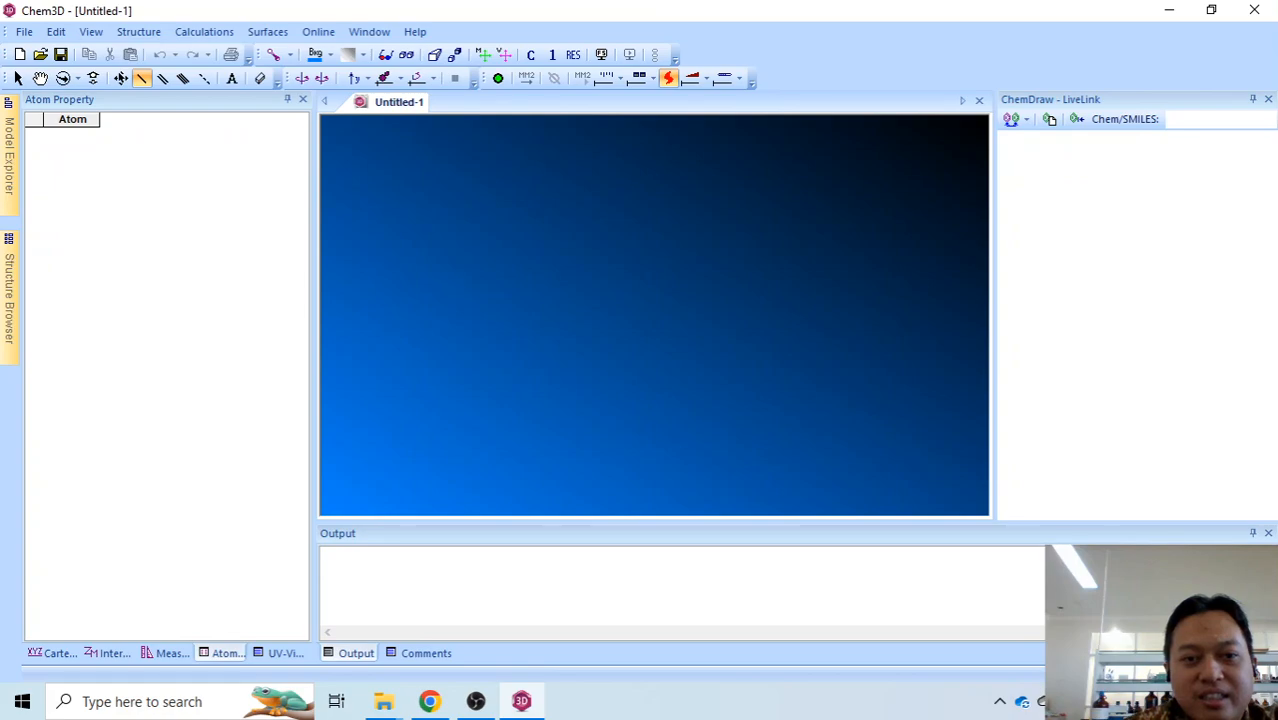
left_click_drag(454, 282, 589, 234)
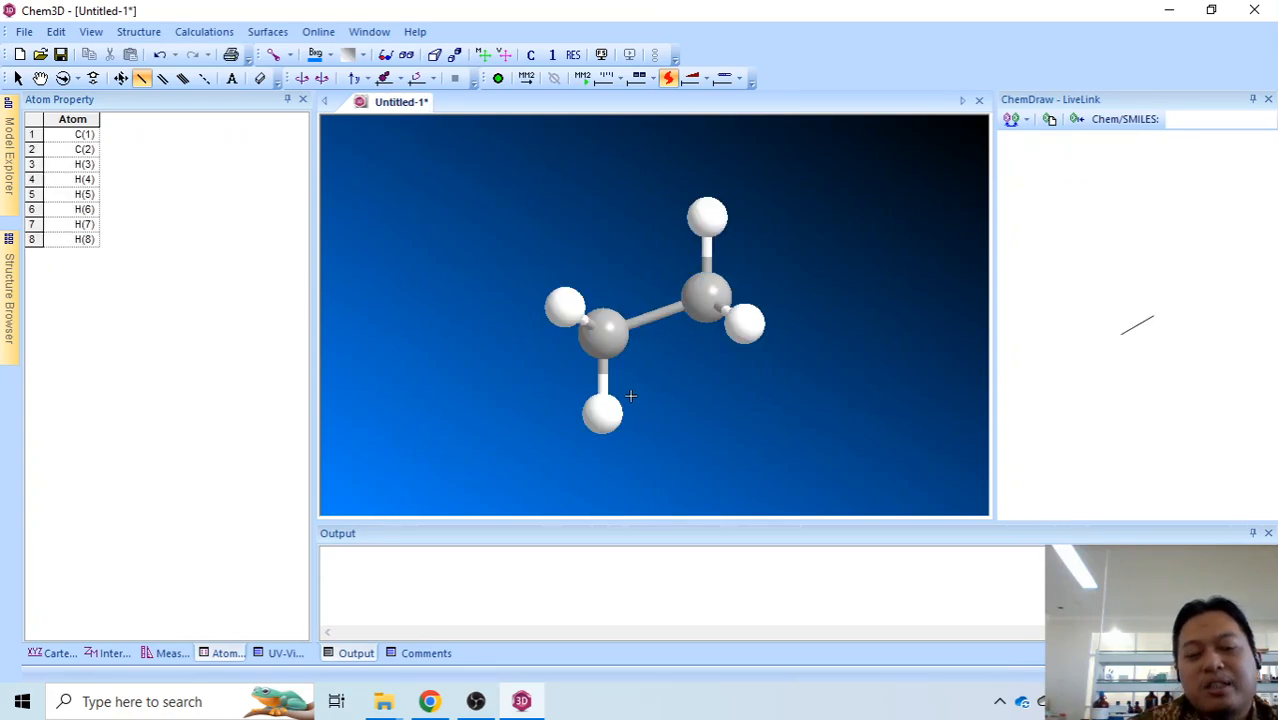
mouse_move(611, 347)
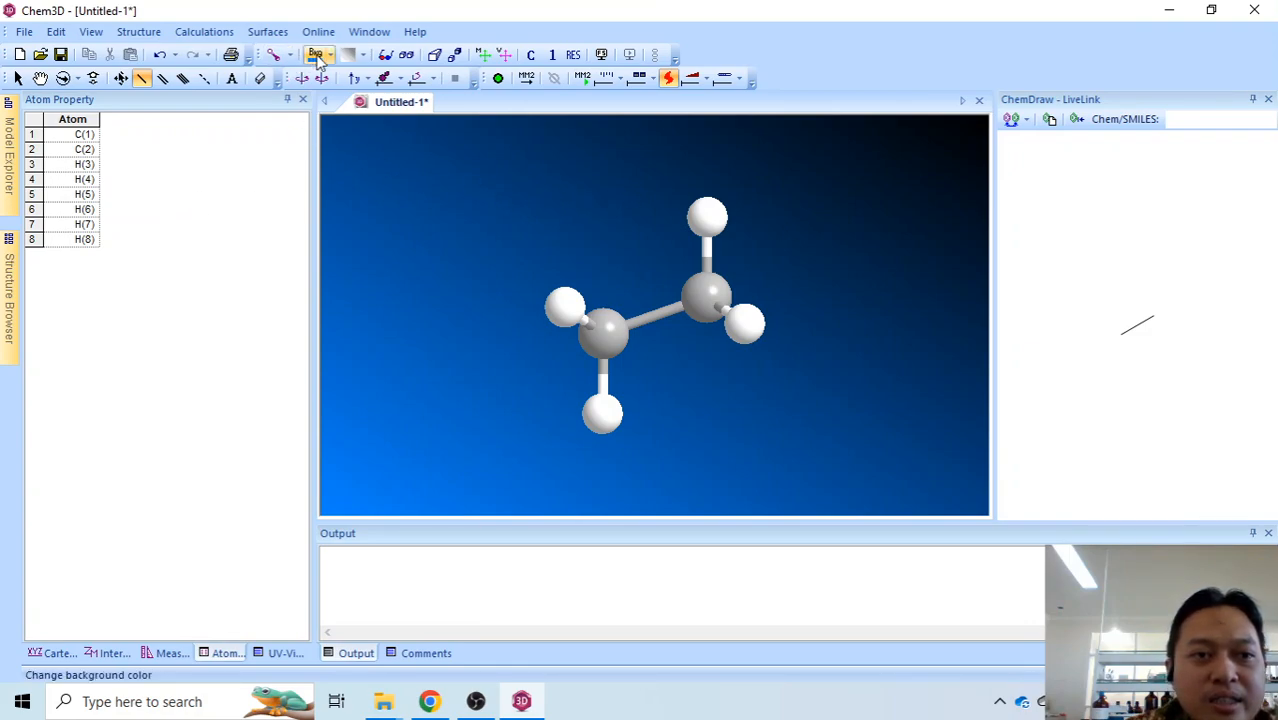
- Show the ethane model in Wire Frame and Space Filling display modes, and return it to Ball & Stick
left_click(289, 57)
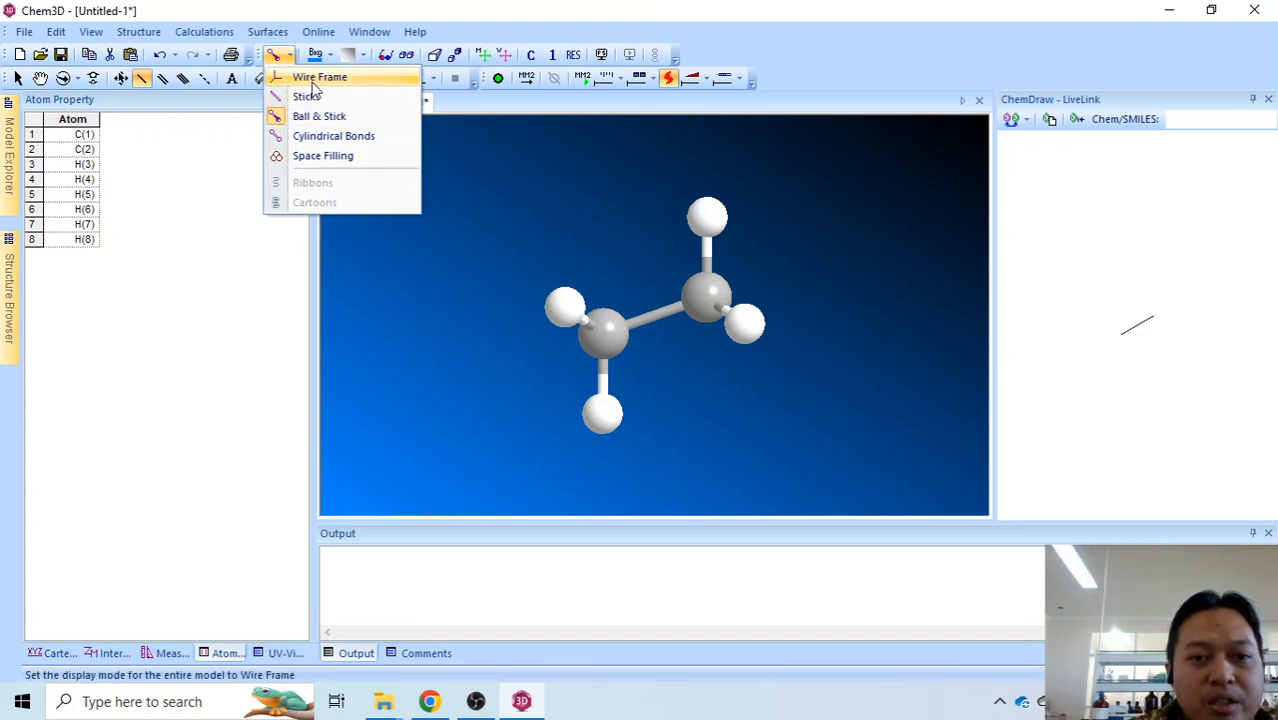
left_click(306, 77)
left_click(290, 56)
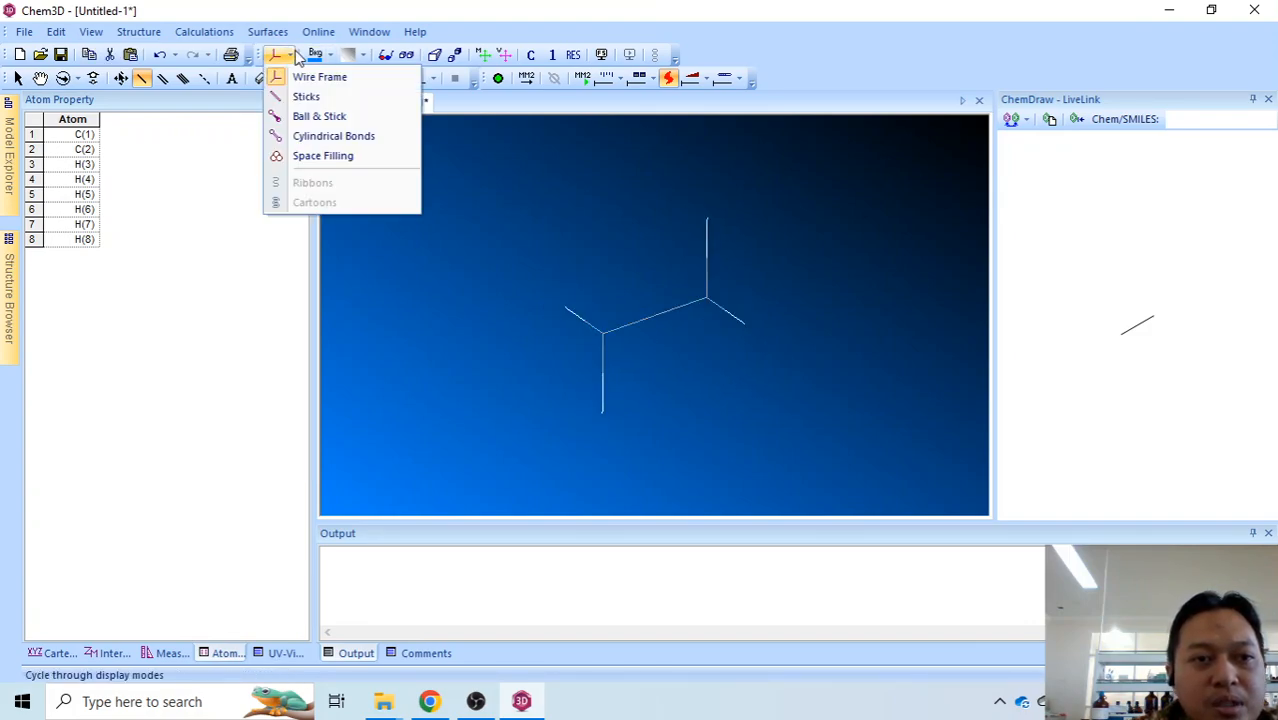
left_click(335, 156)
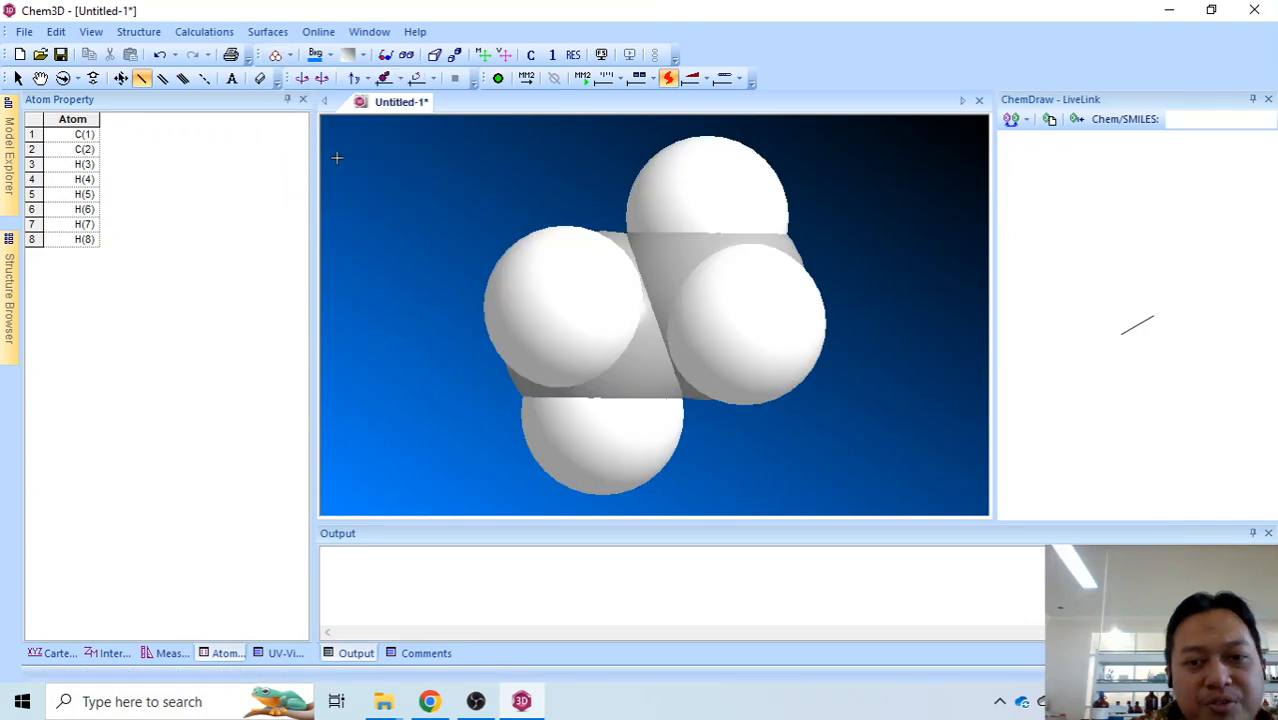
left_click(289, 56)
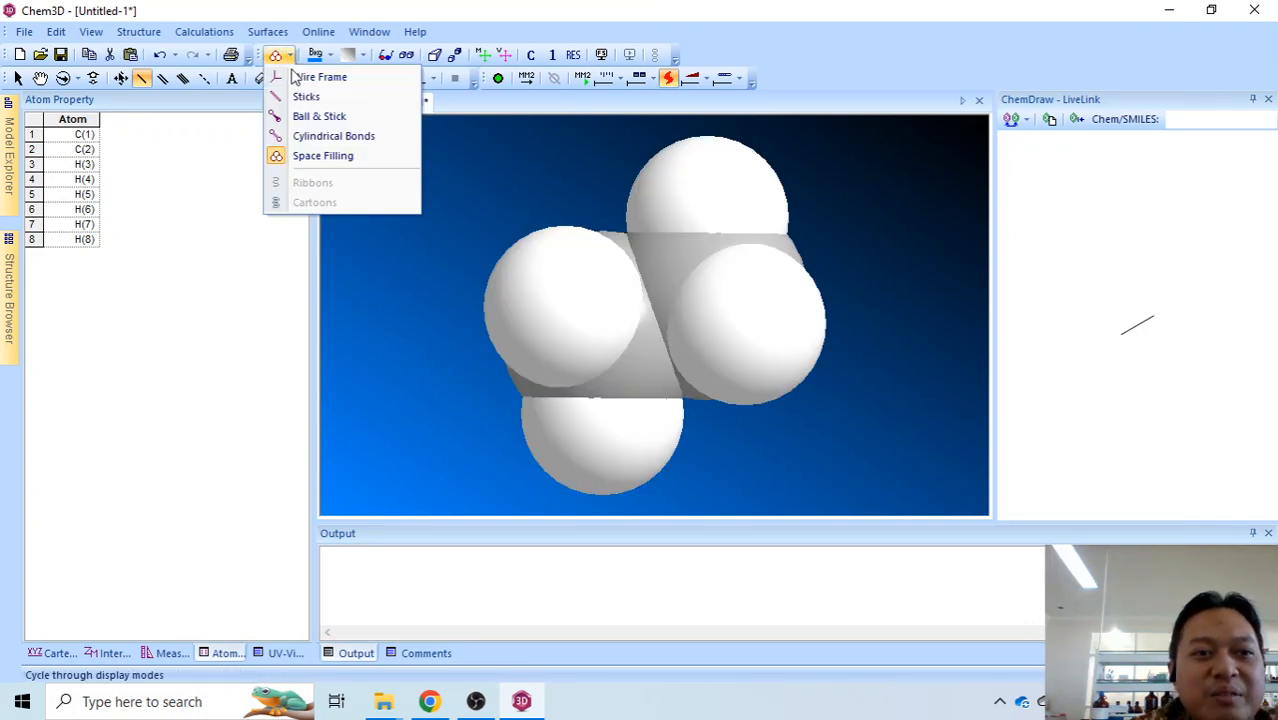
left_click(318, 116)
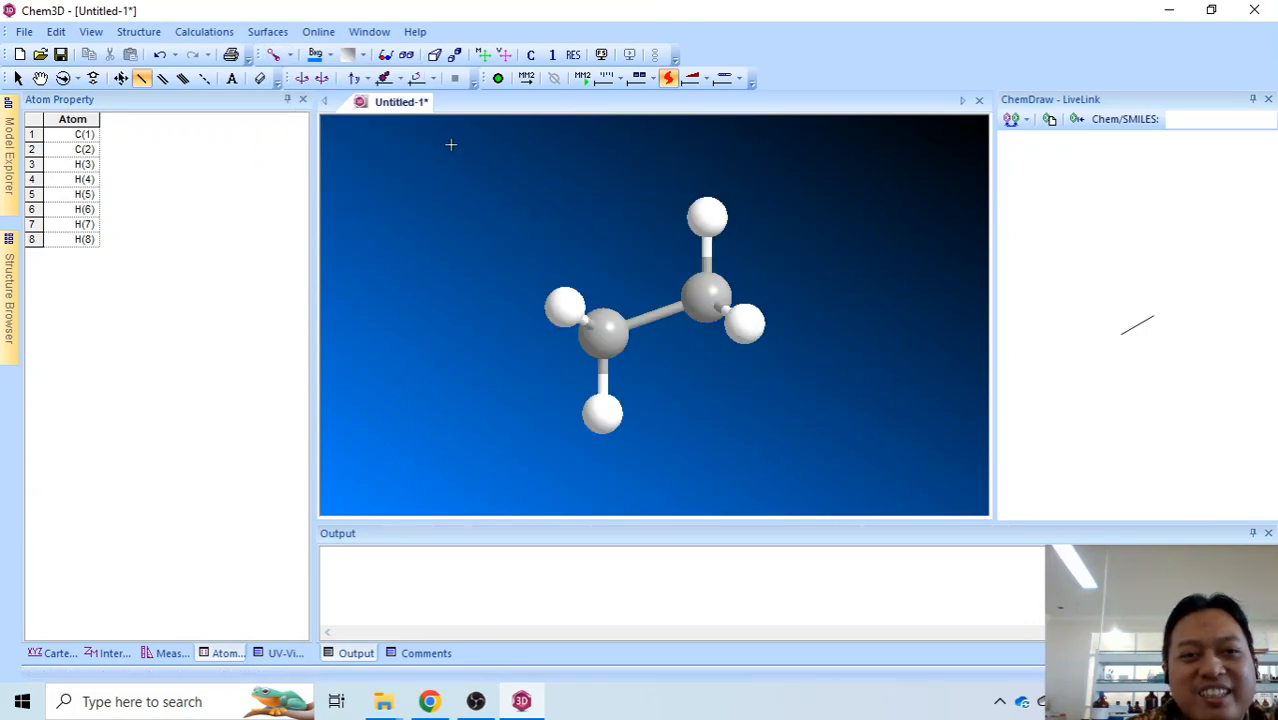
- Rotate the 3D ethane model in several directions to view it from different angles
left_click(419, 82)
left_click(424, 80)
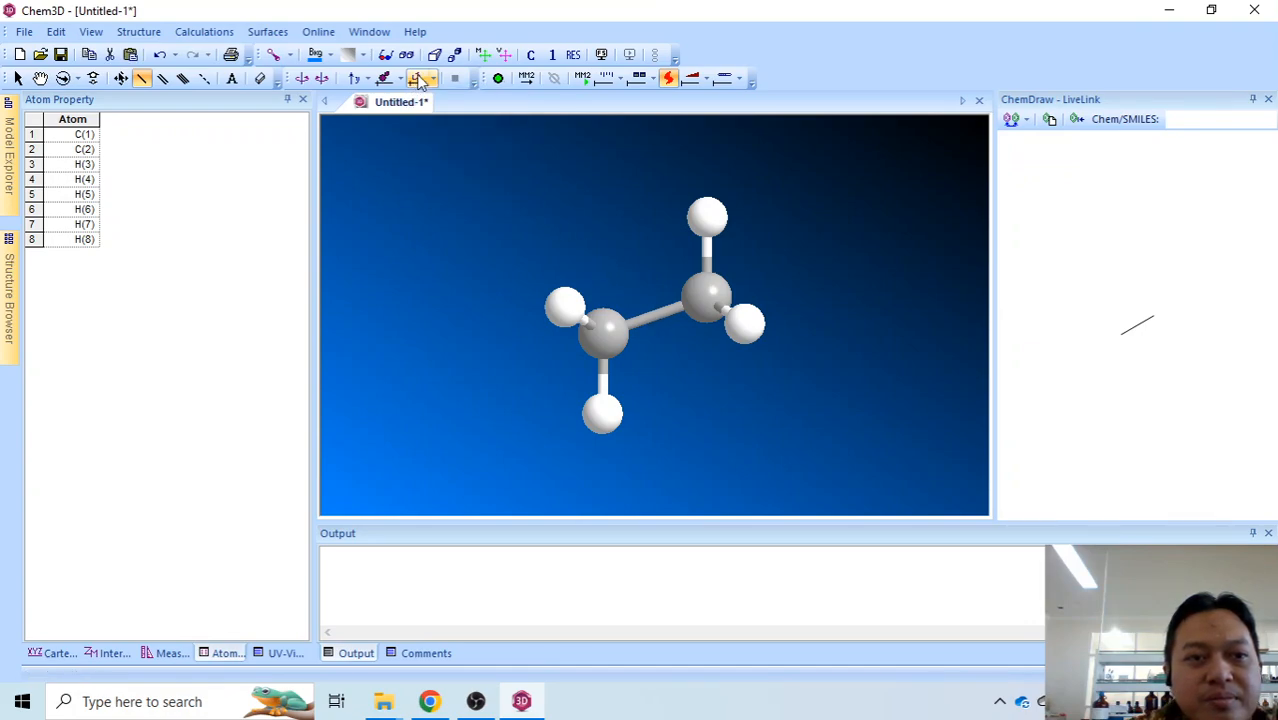
left_click(62, 78)
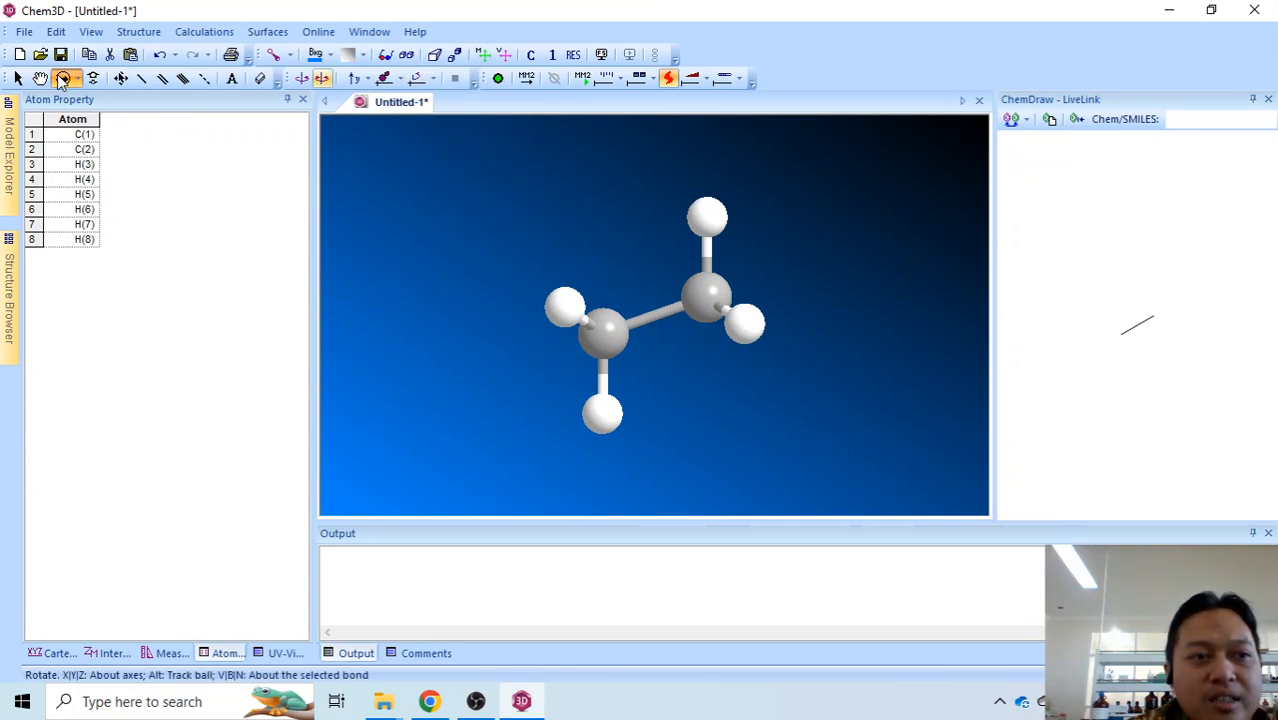
left_click_drag(628, 290, 522, 337)
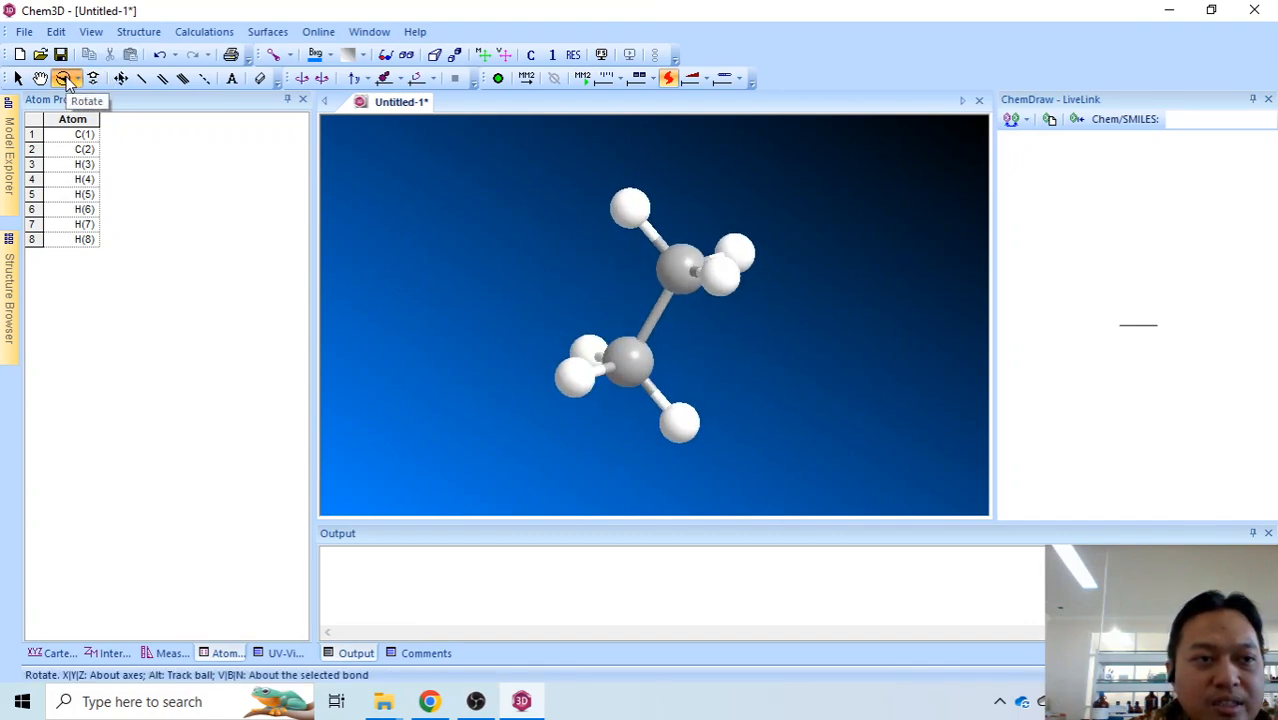
mouse_move(662, 295)
left_mouse_down()
mouse_move(556, 371)
mouse_move(685, 437)
mouse_move(714, 323)
mouse_move(585, 308)
mouse_move(690, 325)
mouse_move(656, 298)
mouse_move(662, 308)
mouse_move(605, 314)
mouse_move(685, 308)
mouse_move(710, 345)
mouse_move(695, 316)
mouse_move(642, 322)
mouse_move(684, 298)
left_mouse_up()
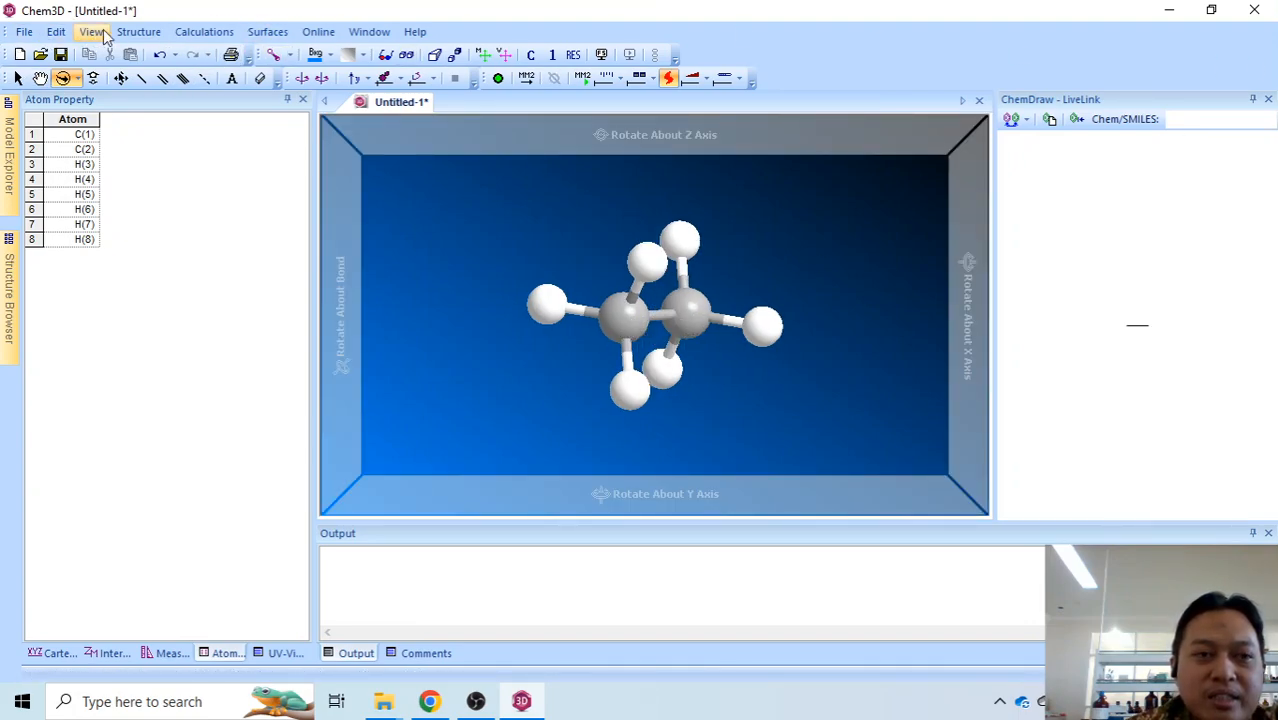
- Look over the available calculation methods, including the GAMESS interface, and quit Chem3D without saving the ethane model
left_click(211, 32)
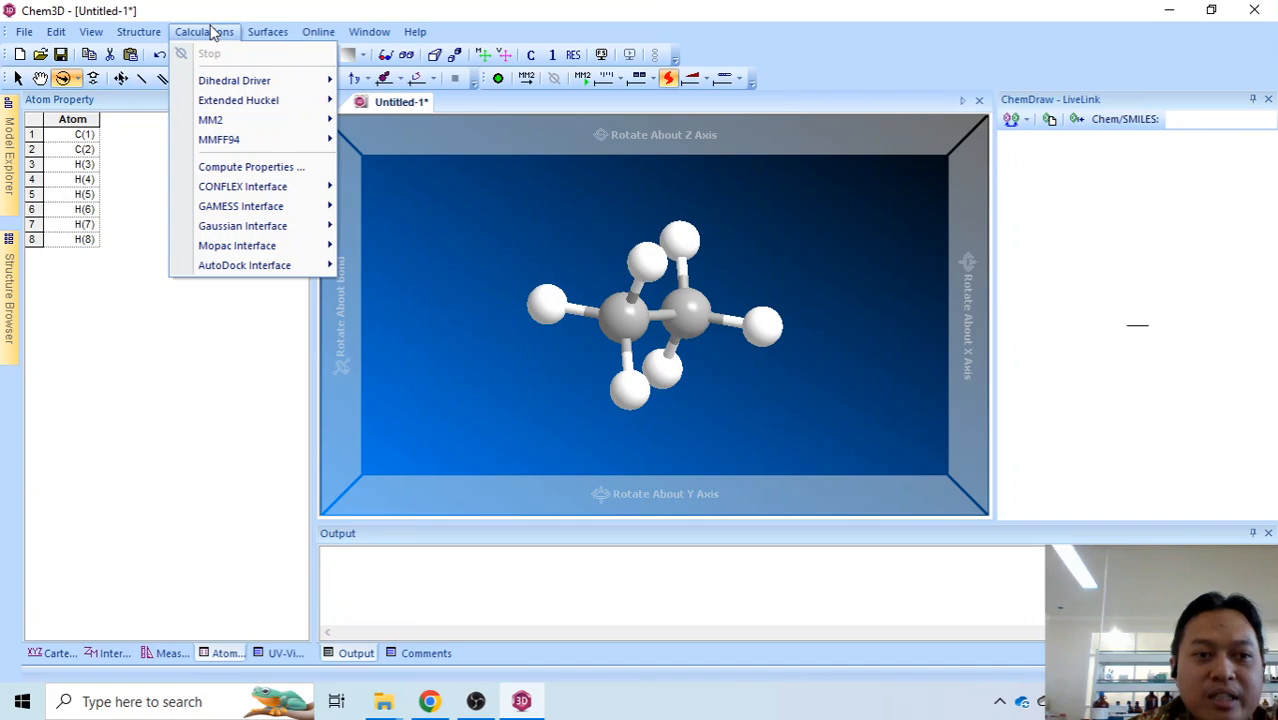
mouse_move(271, 209)
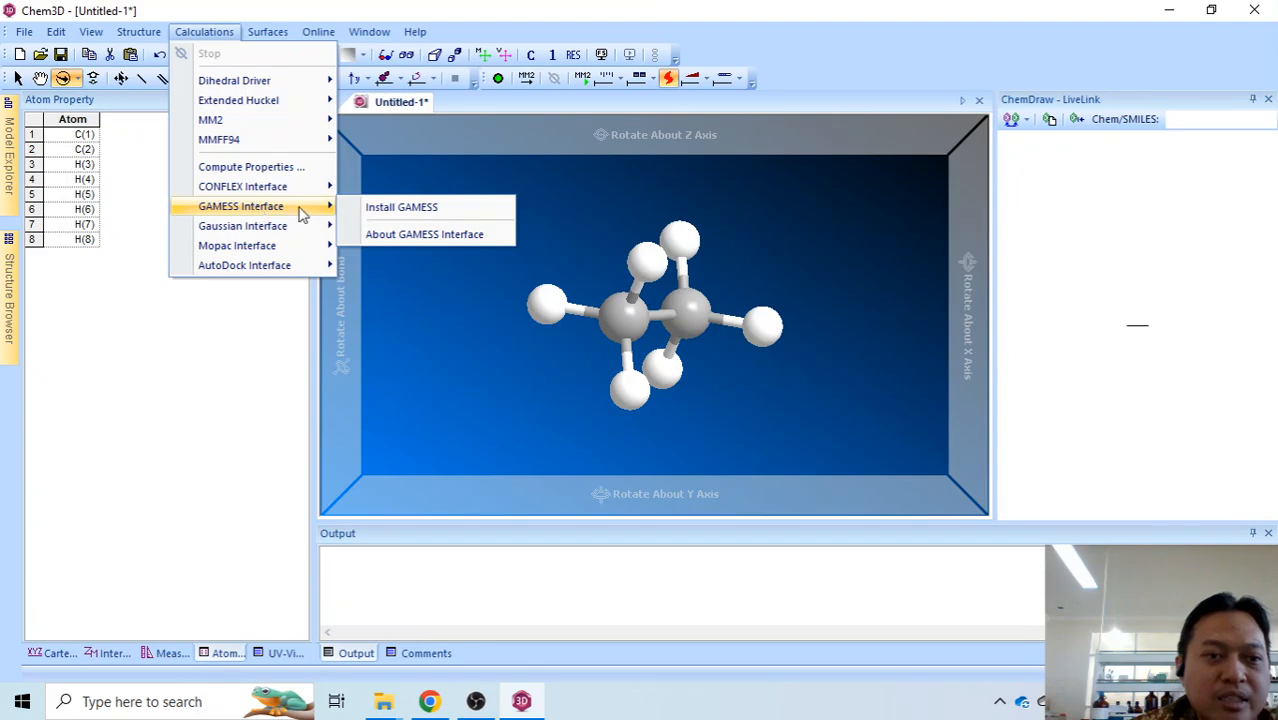
left_click(200, 33)
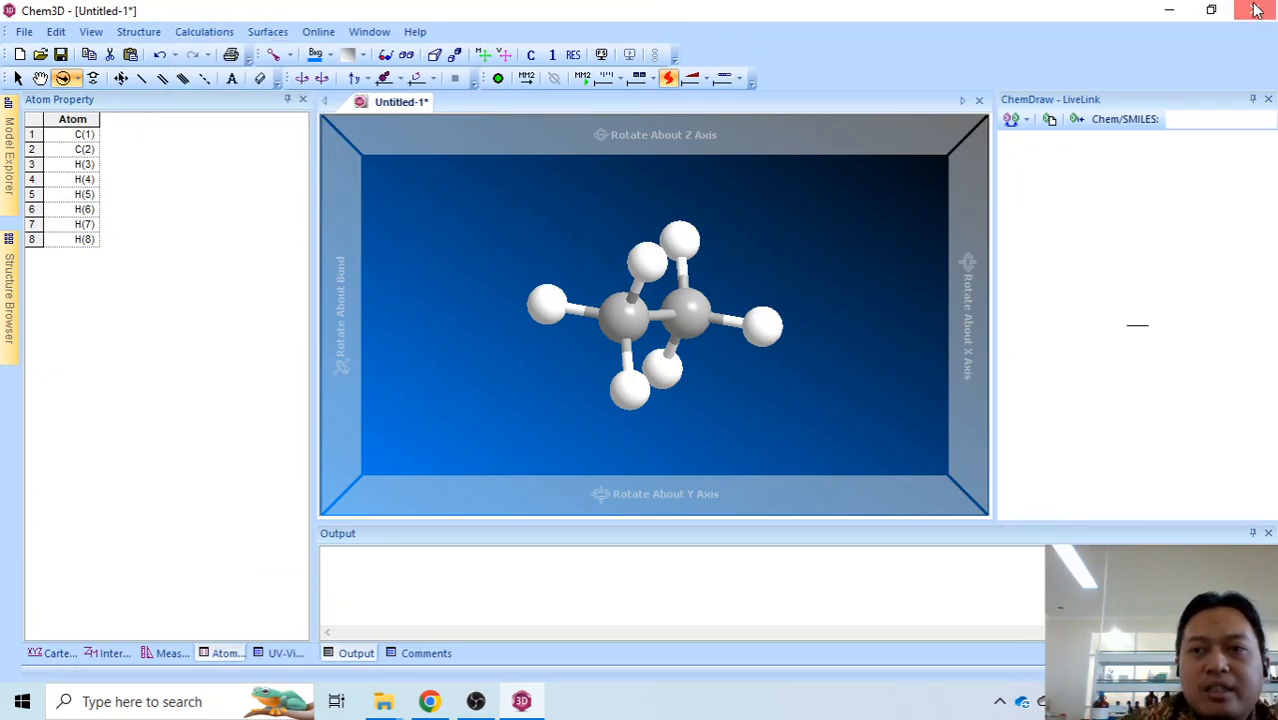
left_click(1252, 10)
left_click(645, 390)
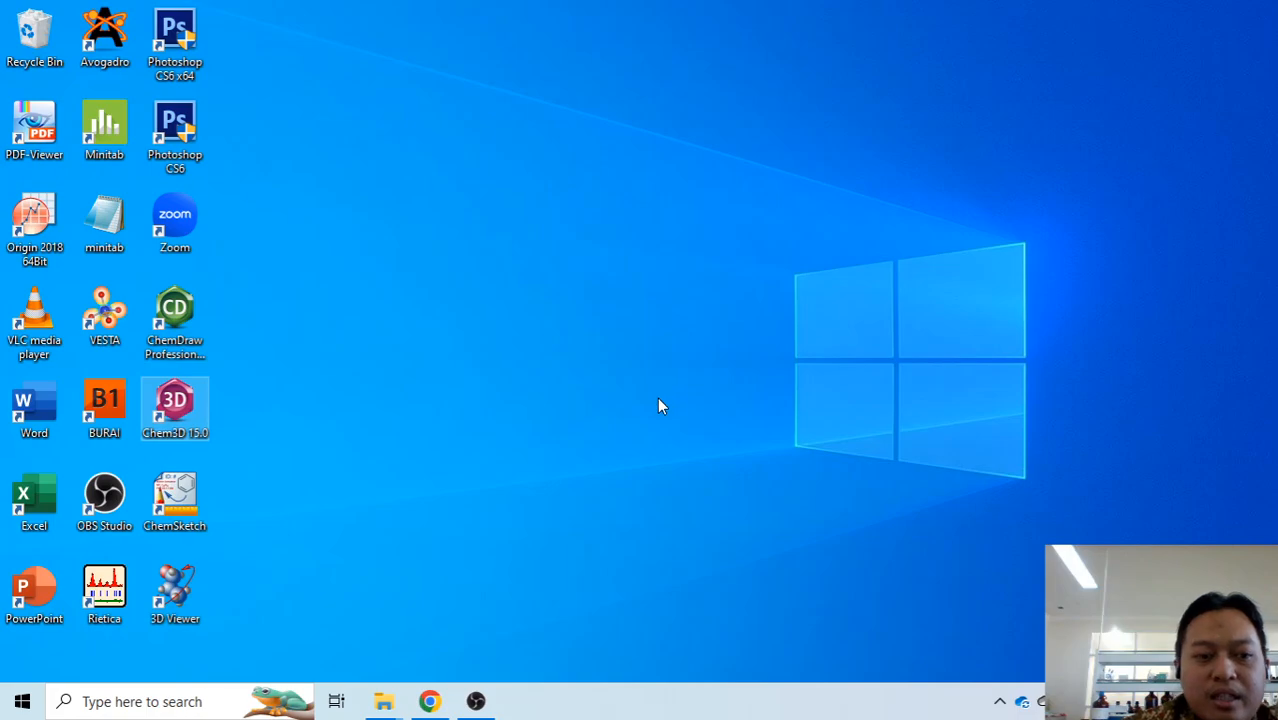
- Launch ChemSketch and dismiss the product notice and the tip of the day to reach the blank page
left_click(203, 508)
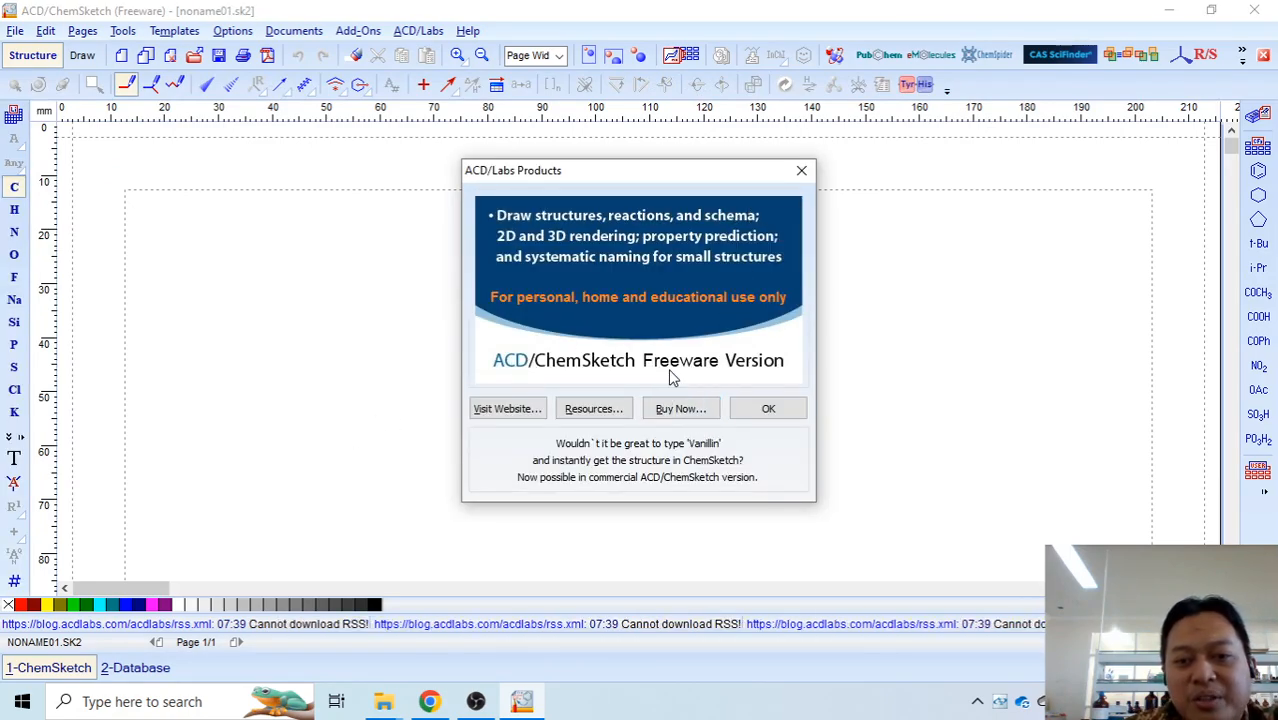
left_click(778, 414)
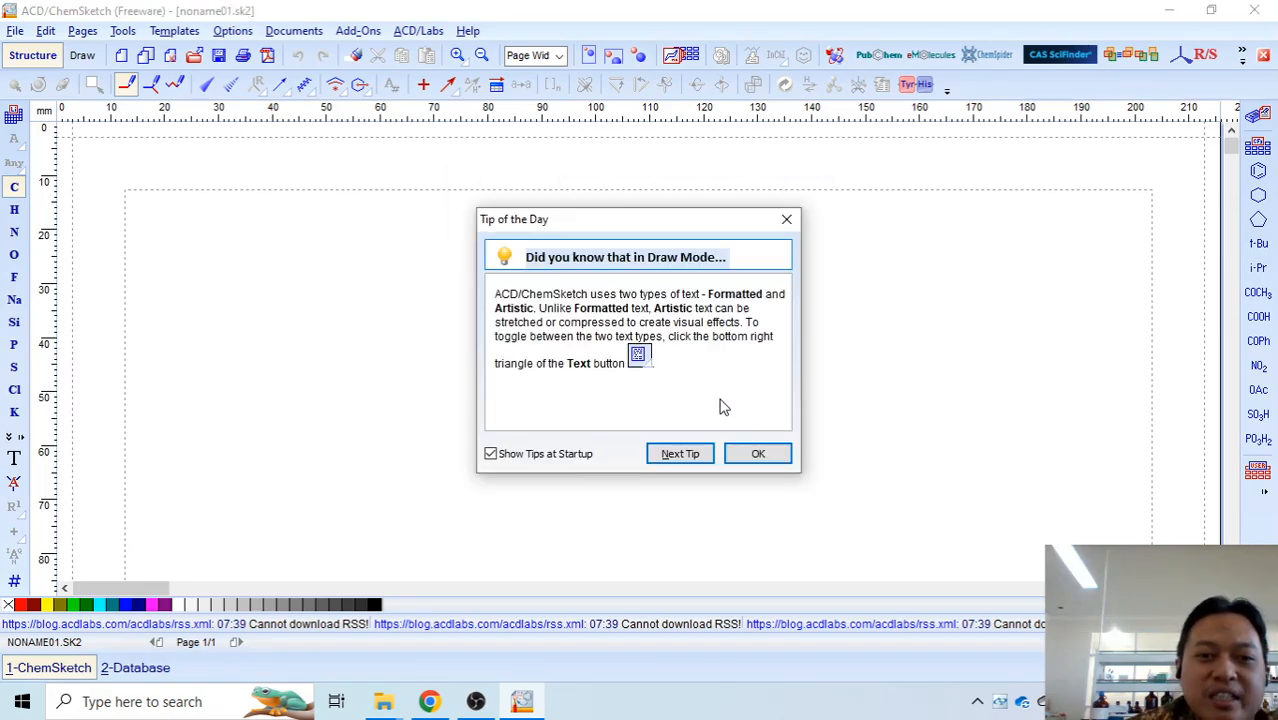
left_click(757, 455)
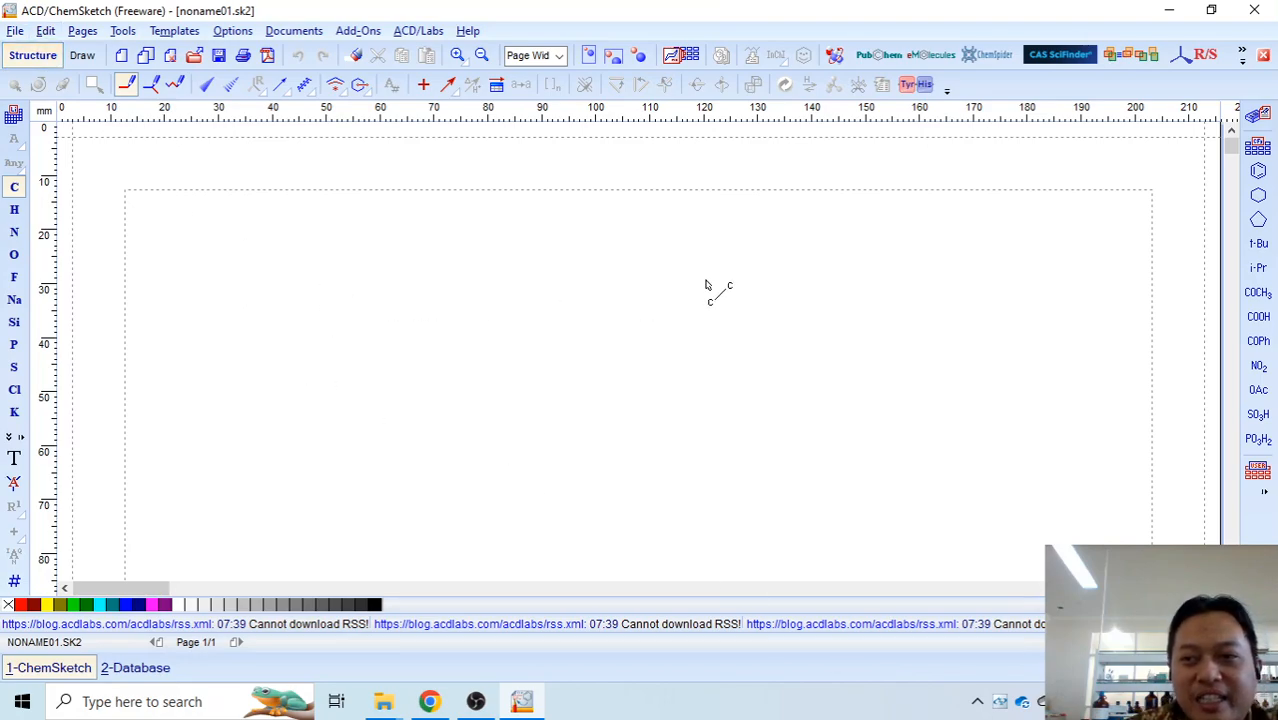
- Place two separate CH4 molecules on the page and draw two long H3C–CH3 single bonds below them
left_click(280, 290)
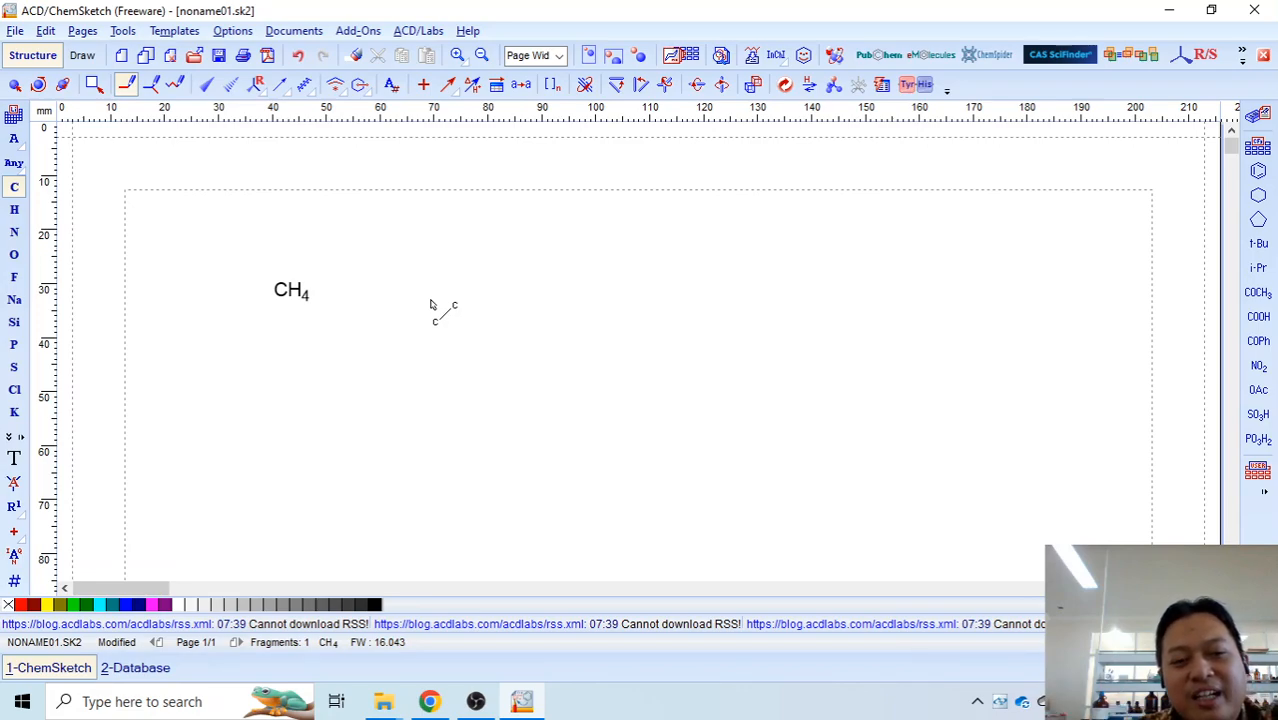
left_click(431, 305)
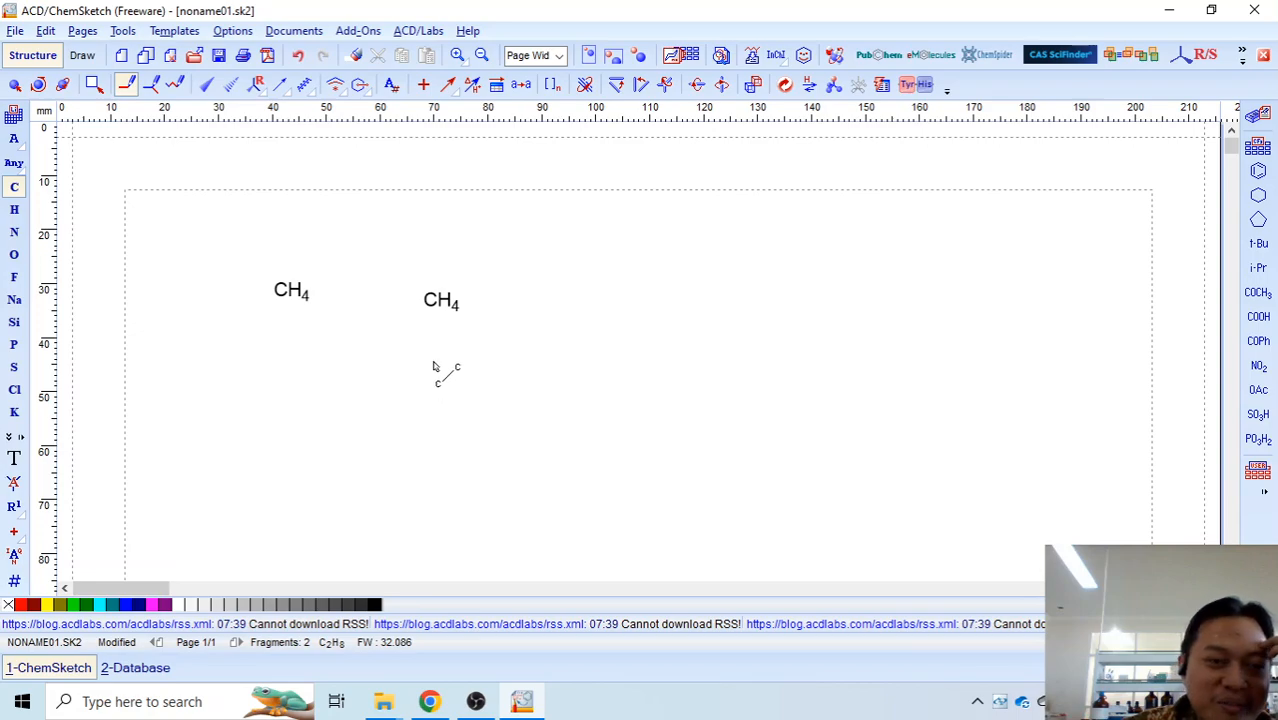
left_click(505, 376)
left_click_drag(505, 376, 642, 362)
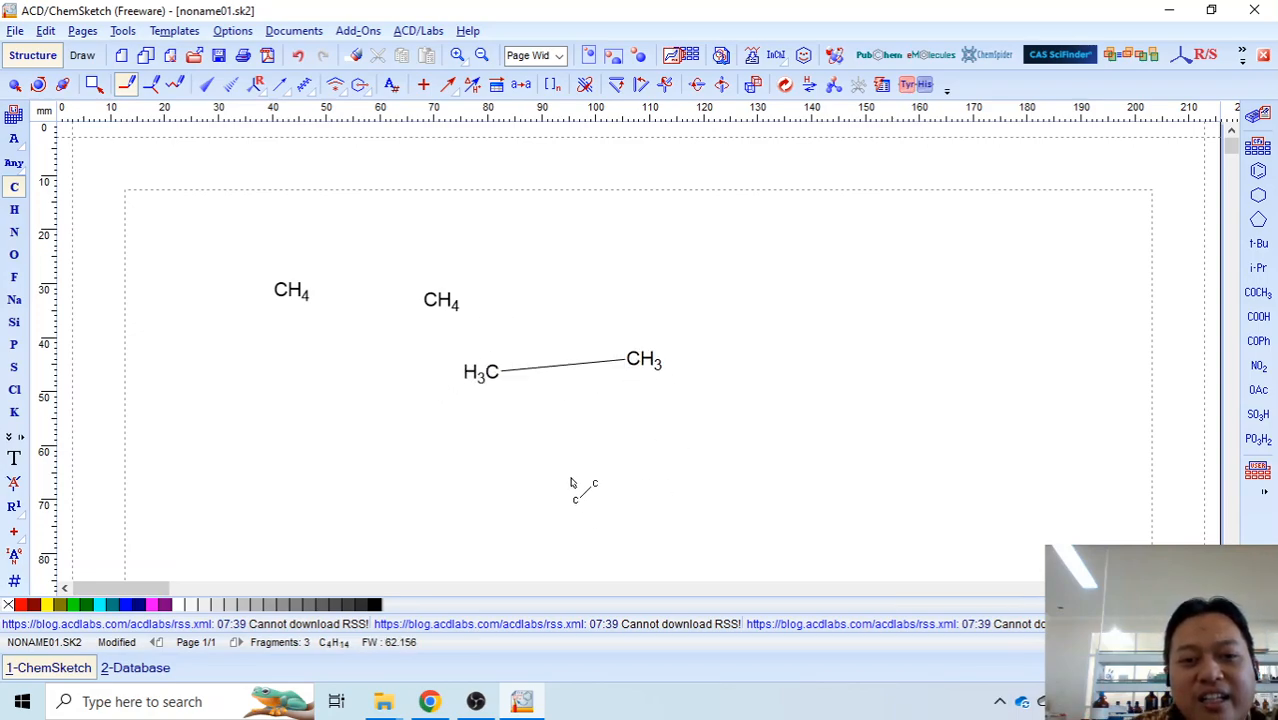
left_click(543, 455)
left_click_drag(543, 455, 712, 443)
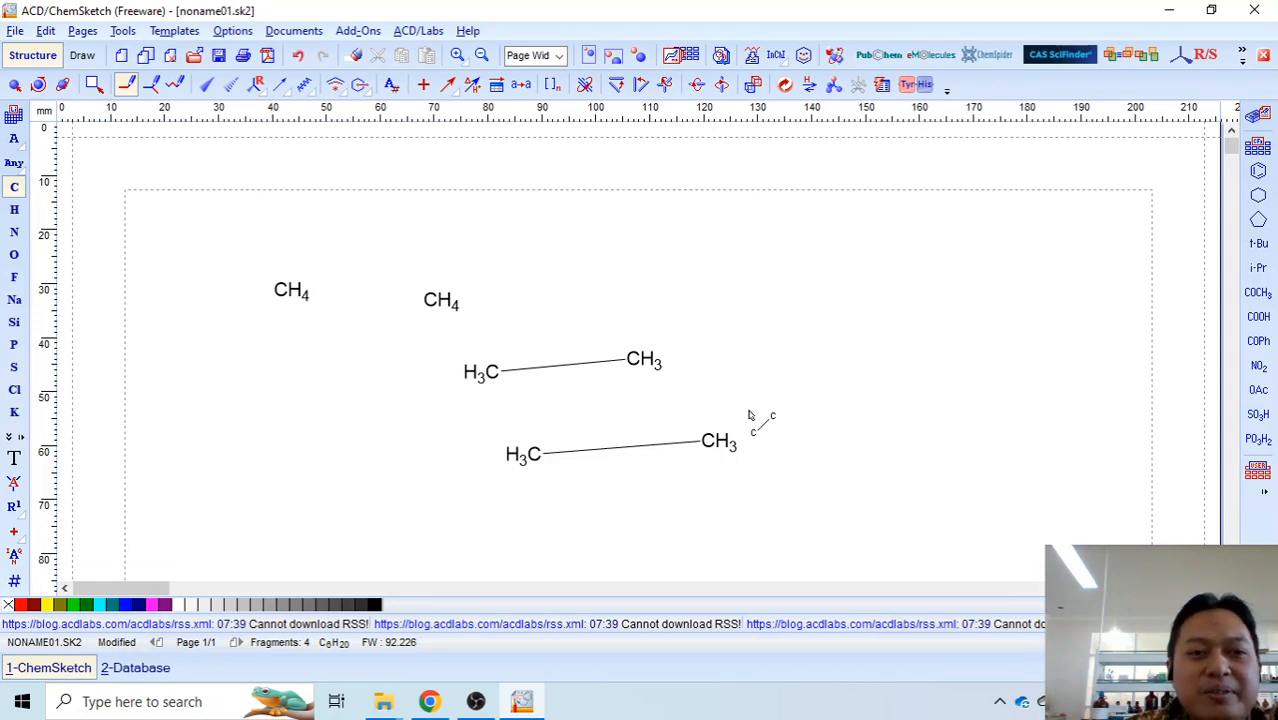
- Quit ChemSketch without saving the drawing and launch ACD/3D Viewer, dismissing its product notice
left_click(1254, 9)
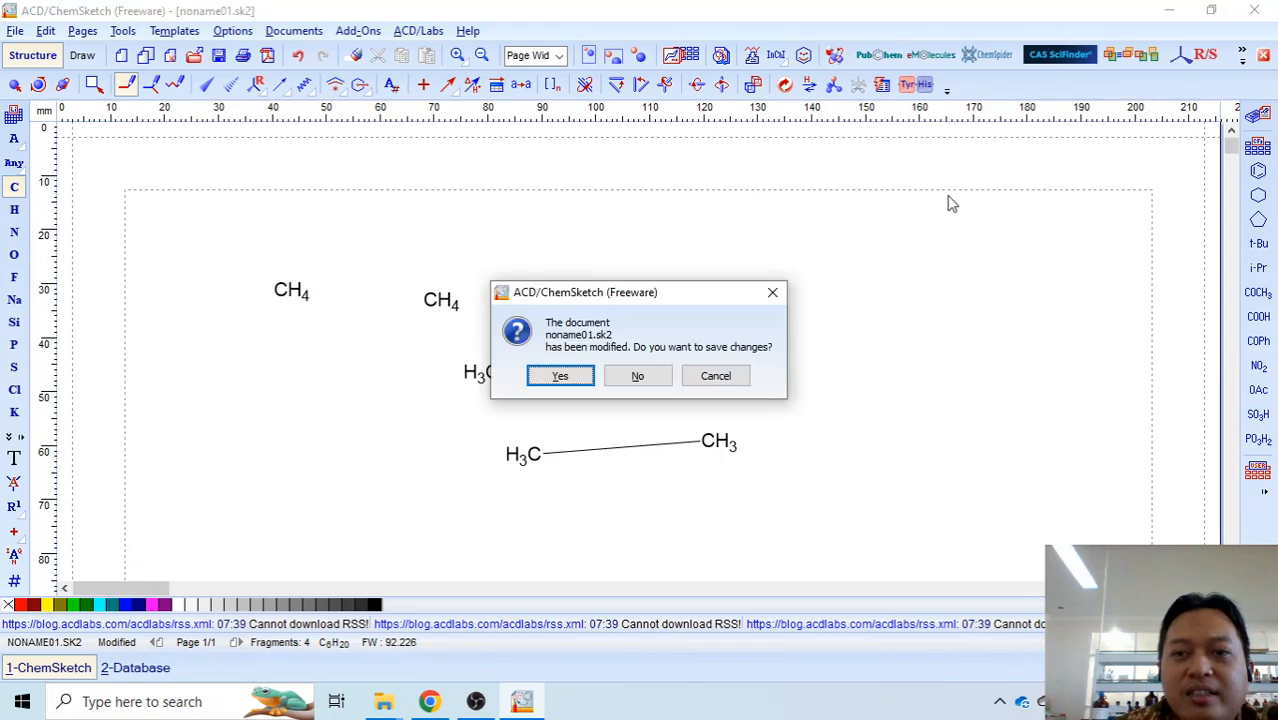
left_click(637, 378)
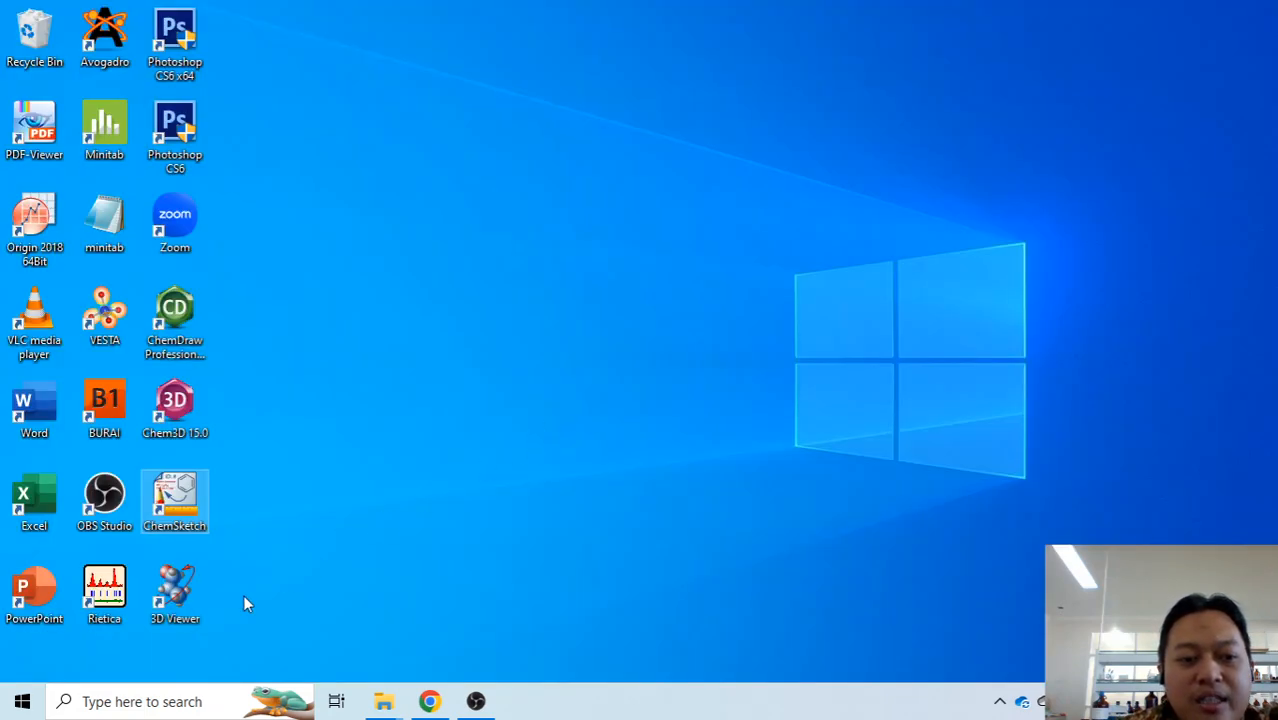
double_click(180, 612)
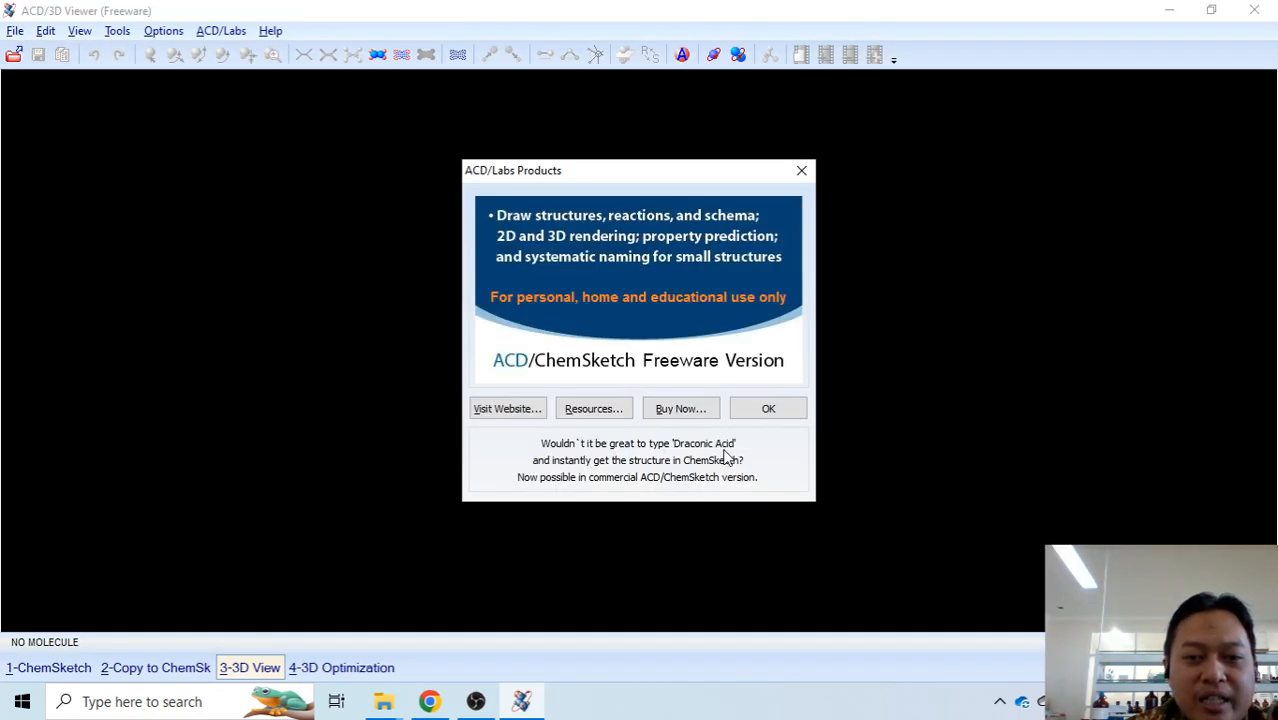
left_click(783, 411)
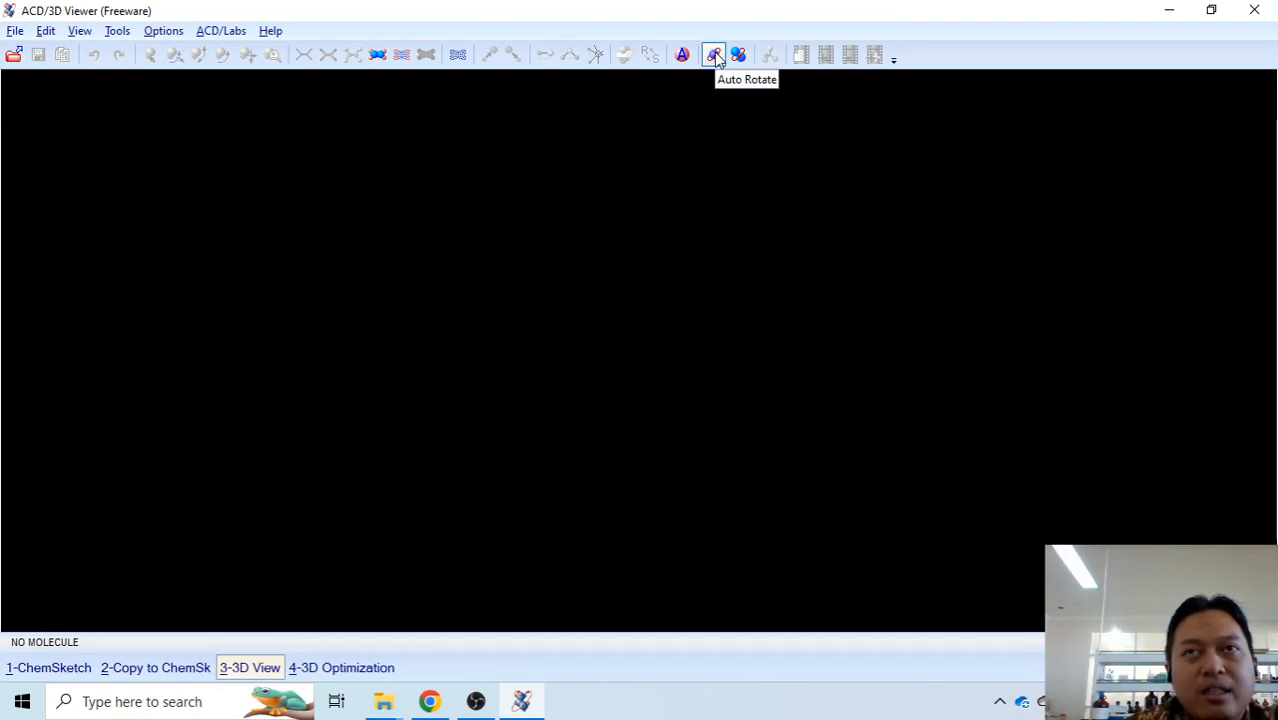
- Switch to the viewer's ChemSketch window and draw one H3C–CH3 single bond on the blank page
left_click(50, 667)
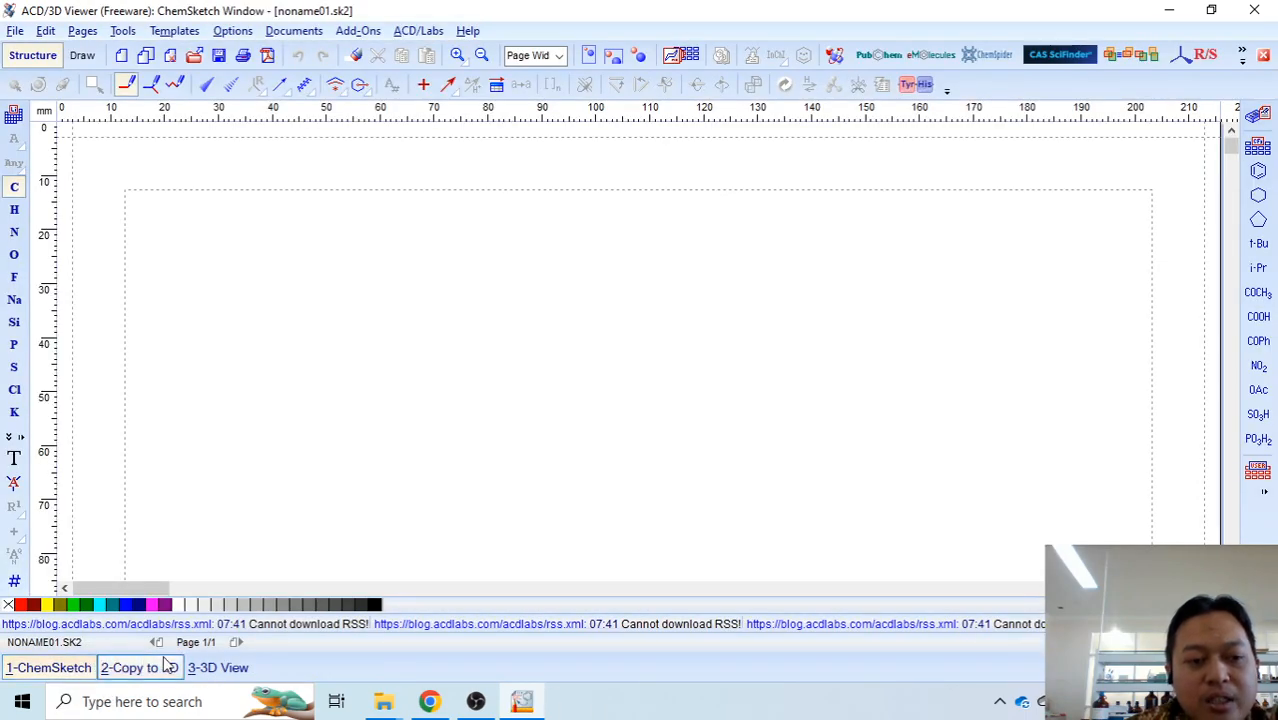
left_click(176, 676)
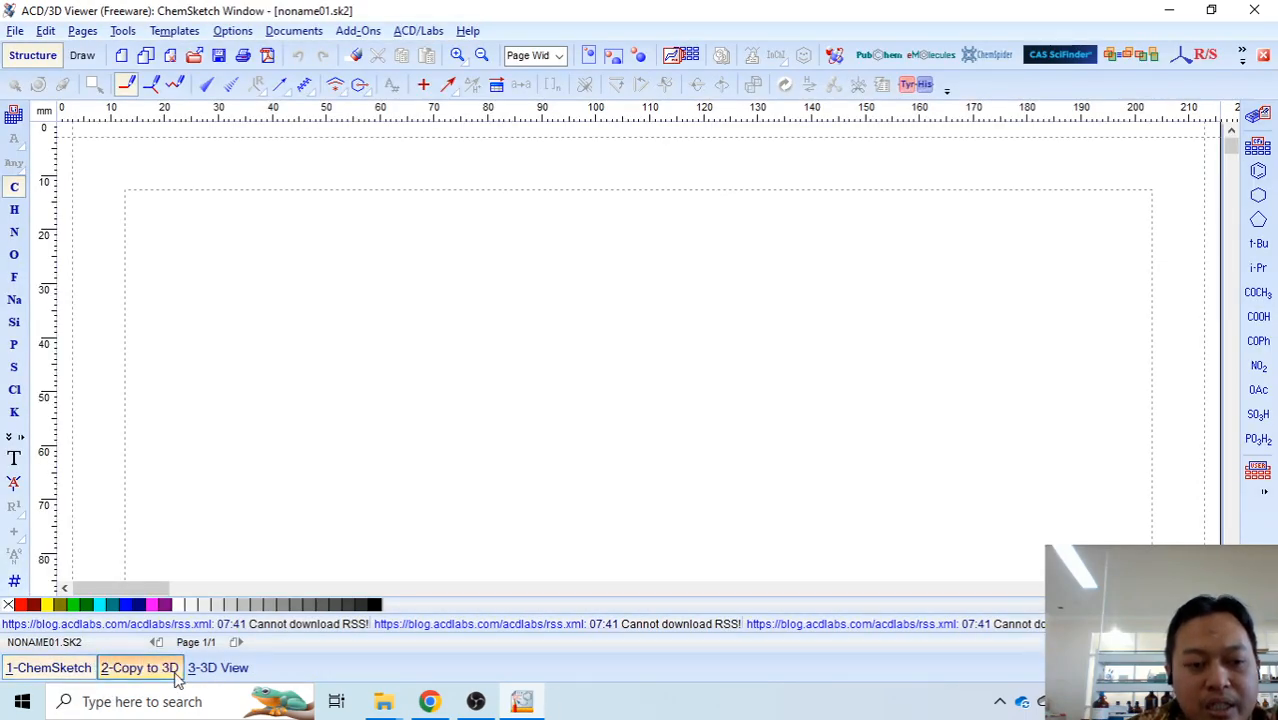
left_click(640, 372)
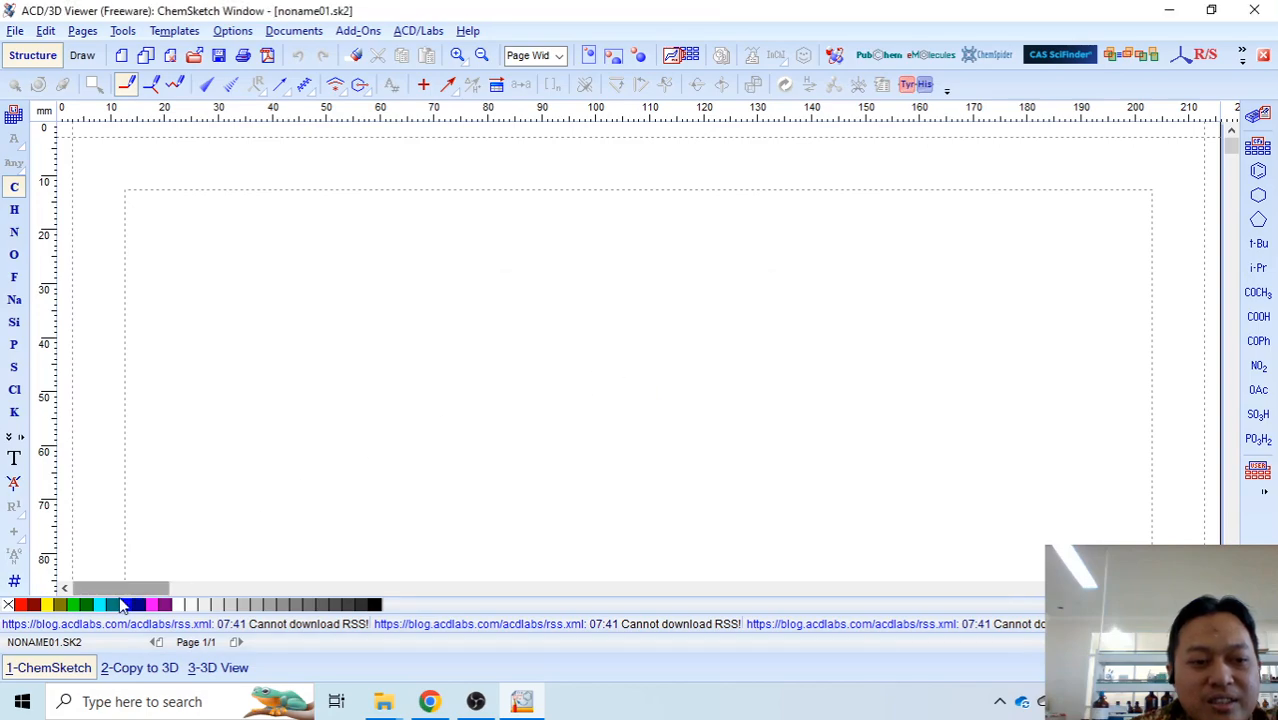
left_click_drag(283, 390, 446, 328)
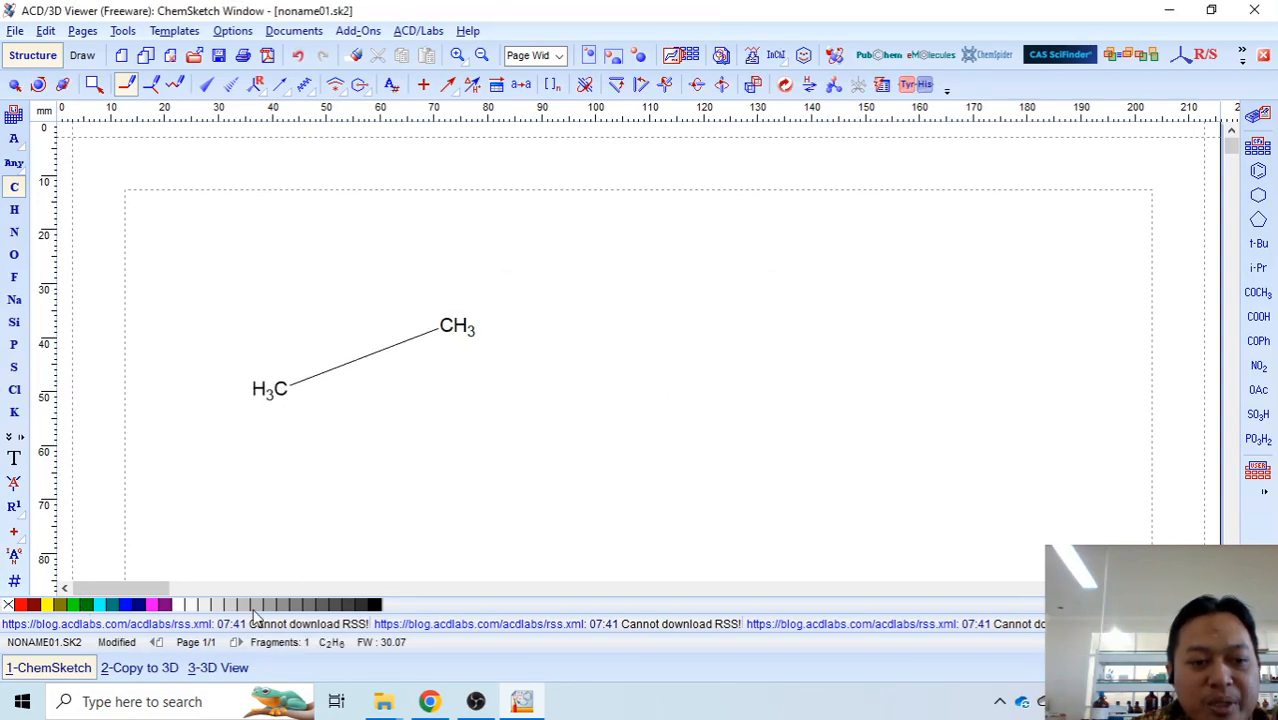
- Copy the ethane drawing into the 3D viewer and run 3D Optimization on it
left_click(141, 670)
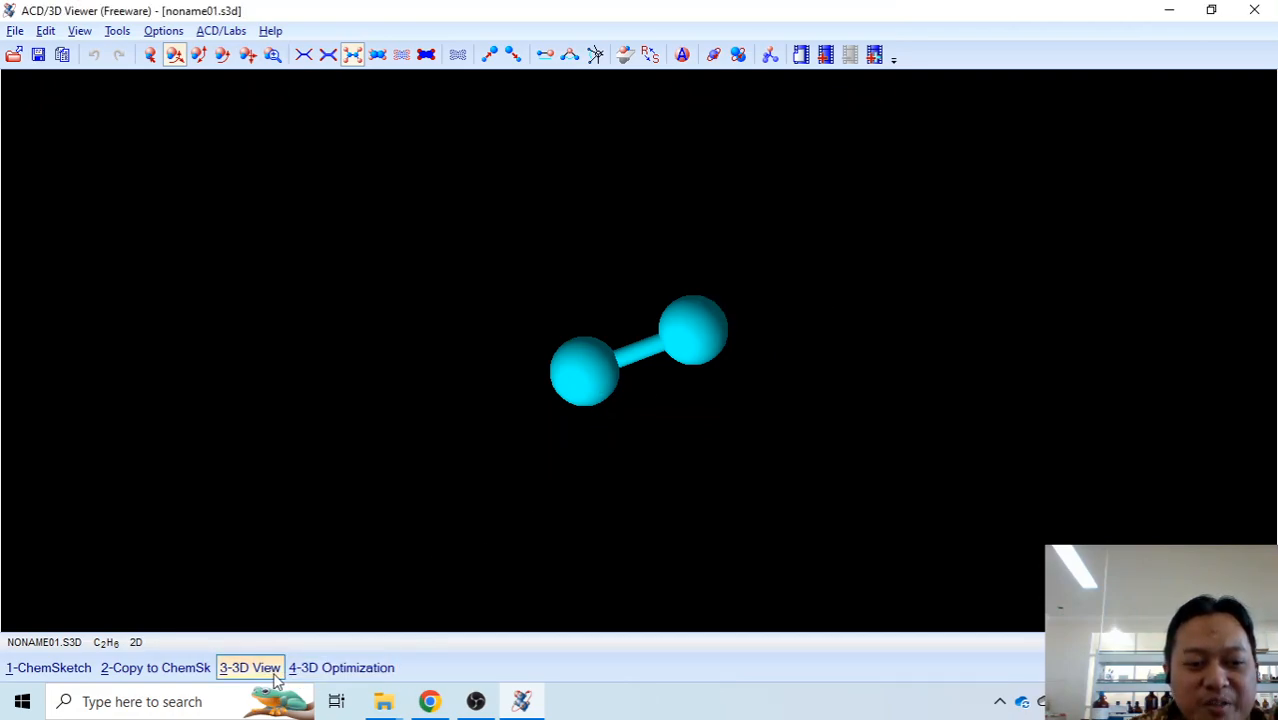
left_click(340, 676)
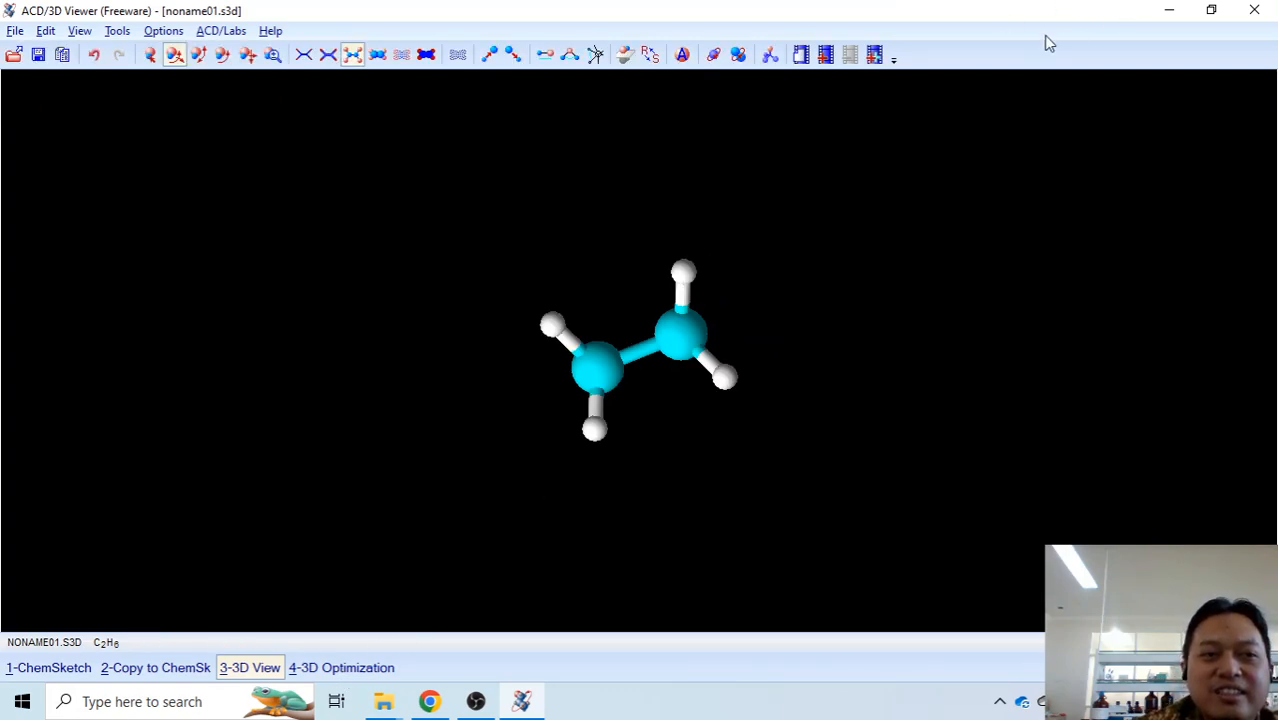
- Quit ACD/3D Viewer, look at the Avogadro website in Chrome, and return to the desktop
left_click(1255, 9)
left_click(1255, 9)
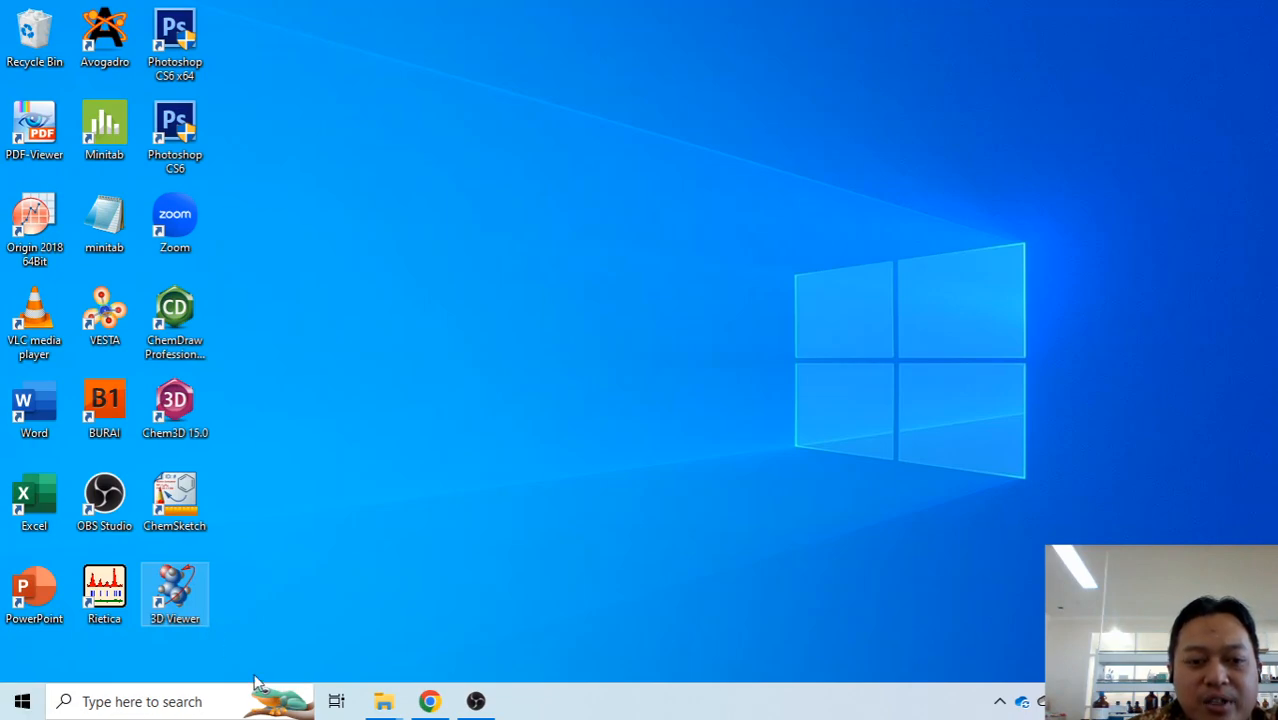
left_click(430, 702)
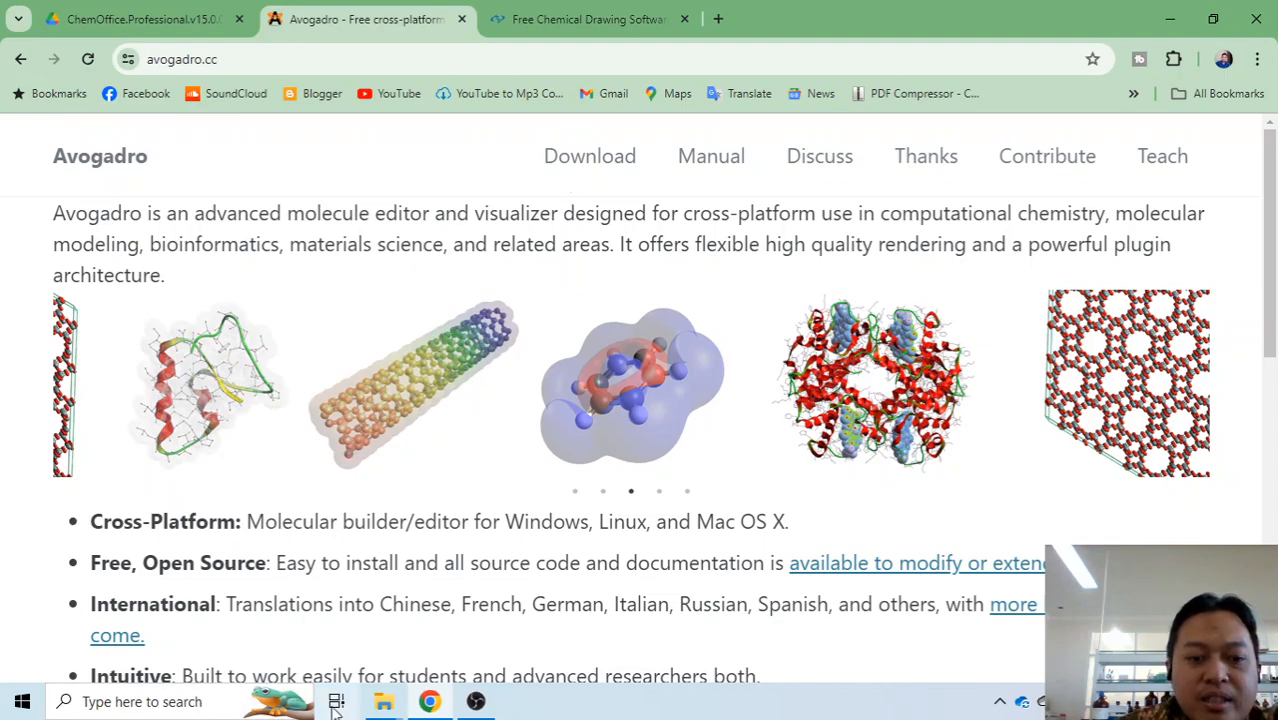
left_click(383, 701)
left_click(1170, 15)
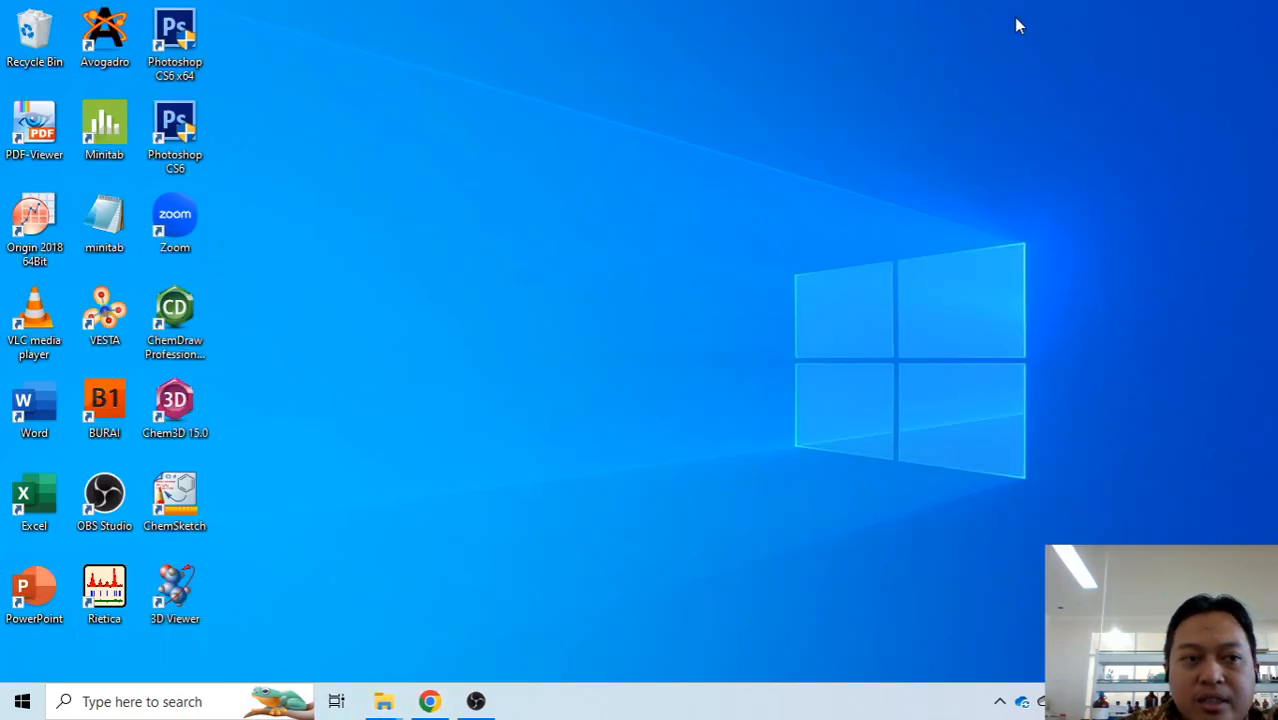
- Launch Avogadro and draw two carbon atoms joined by a single bond, with hydrogens adjusted automatically
double_click(124, 58)
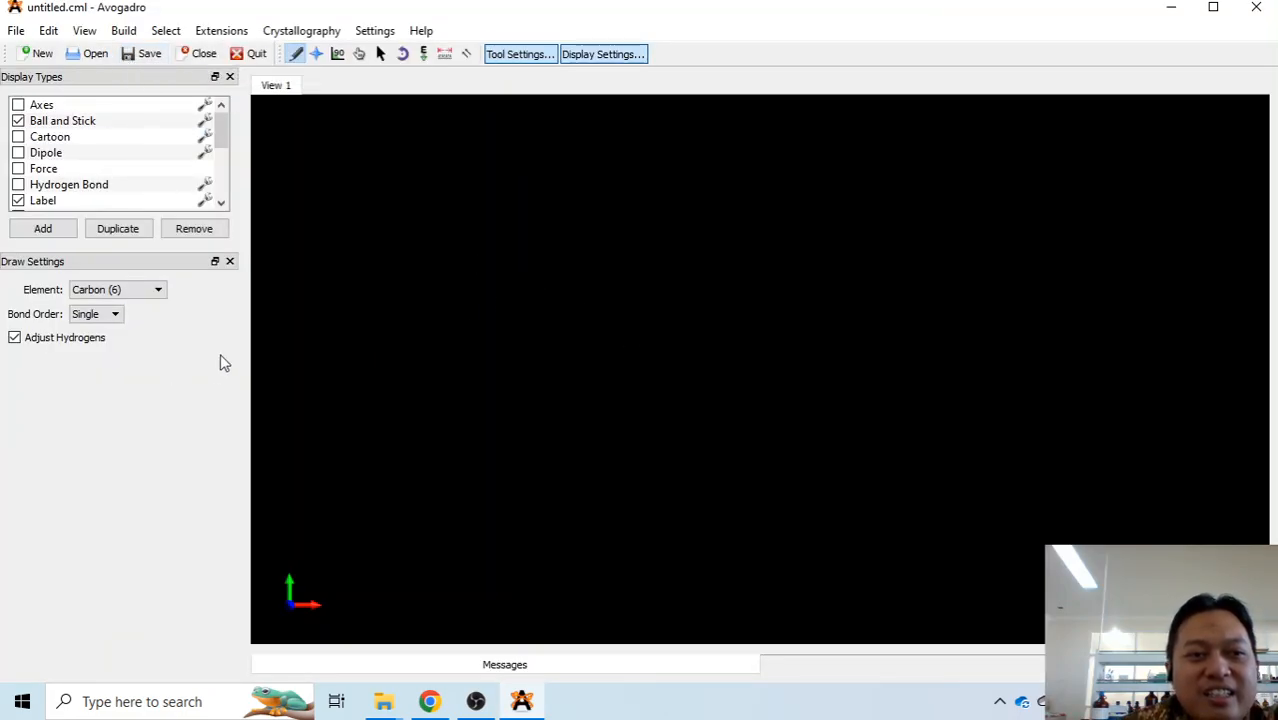
left_click_drag(499, 334, 733, 261)
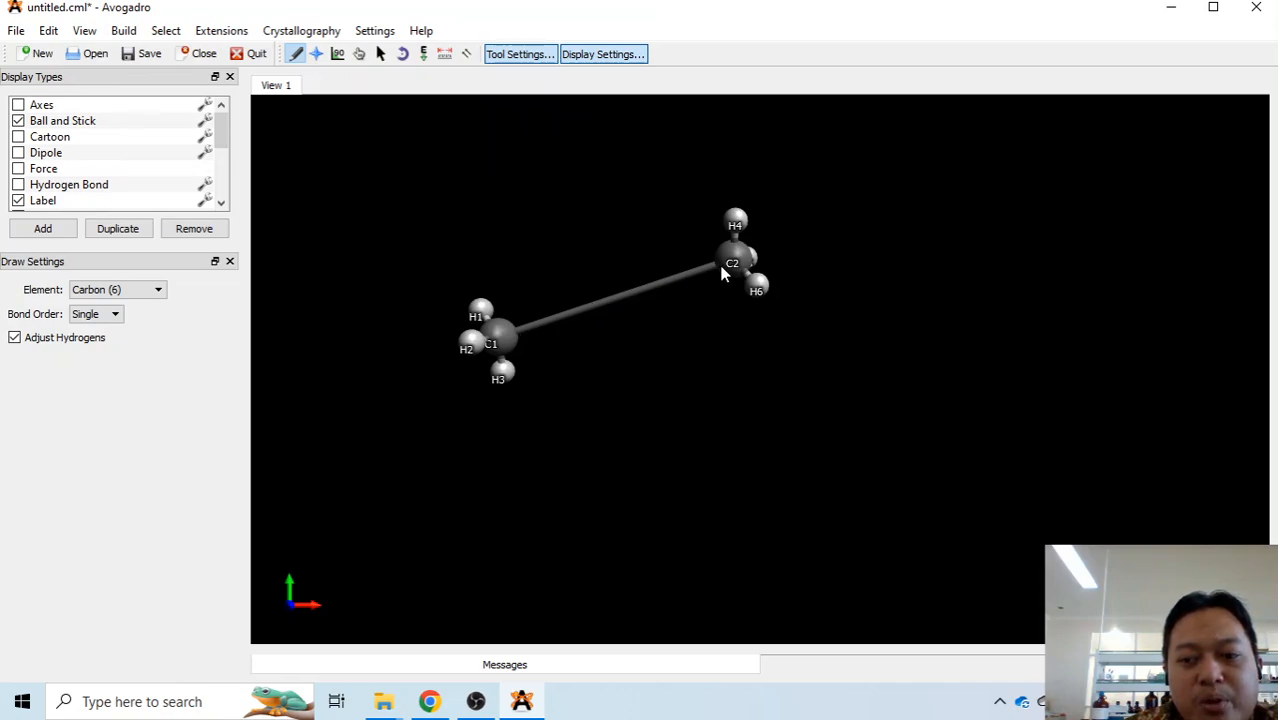
- Run auto optimization on the ethane molecule with the UFF force field and Steepest Descent, and stop it once the geometry settles
left_click(421, 56)
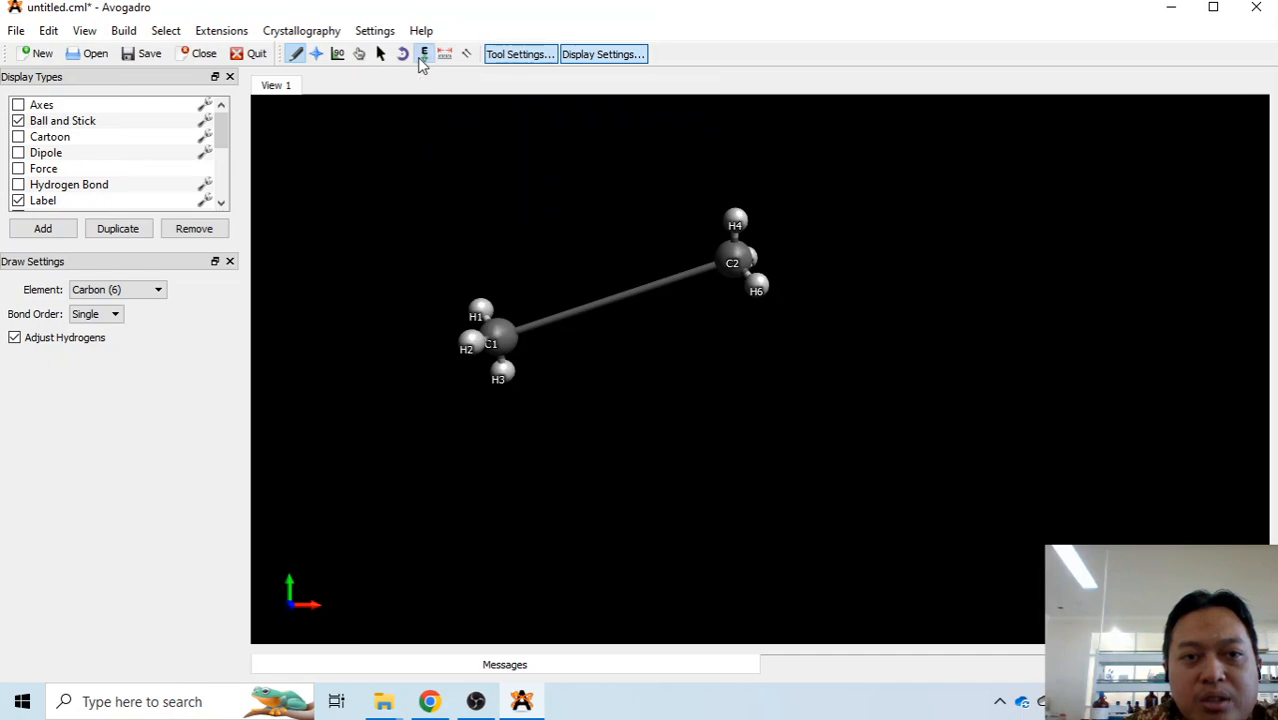
left_click(140, 428)
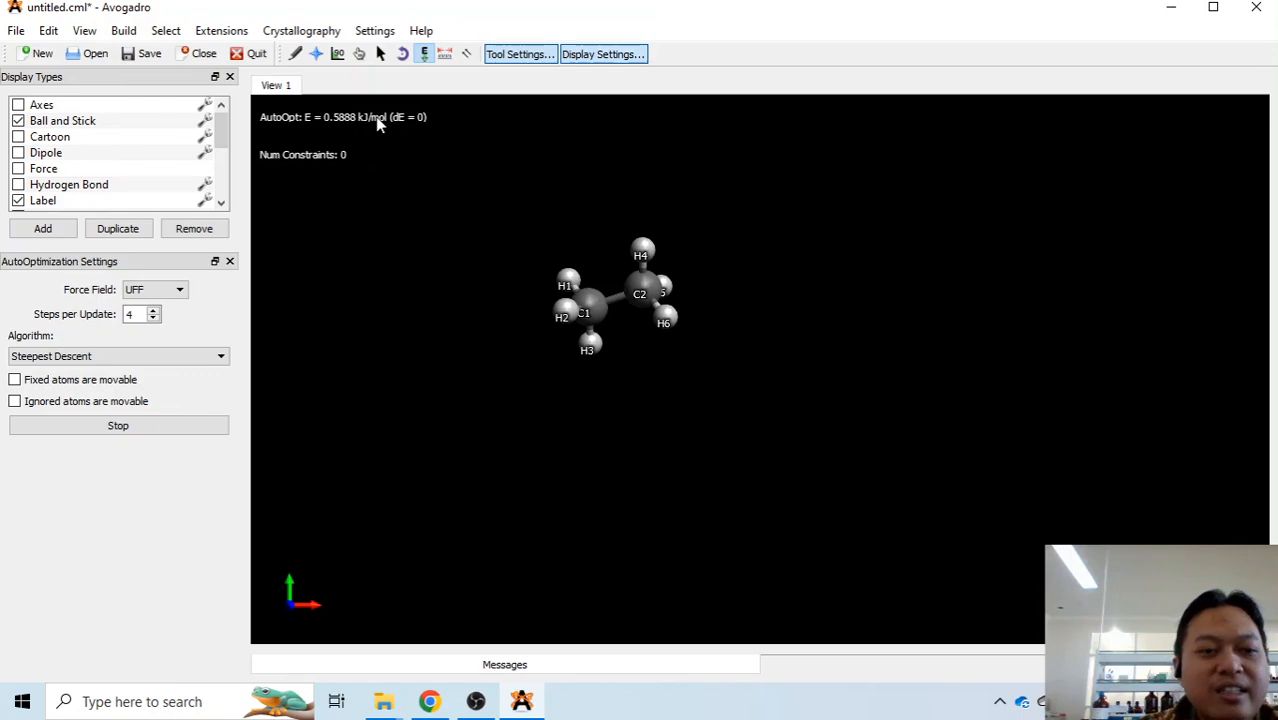
left_click(142, 428)
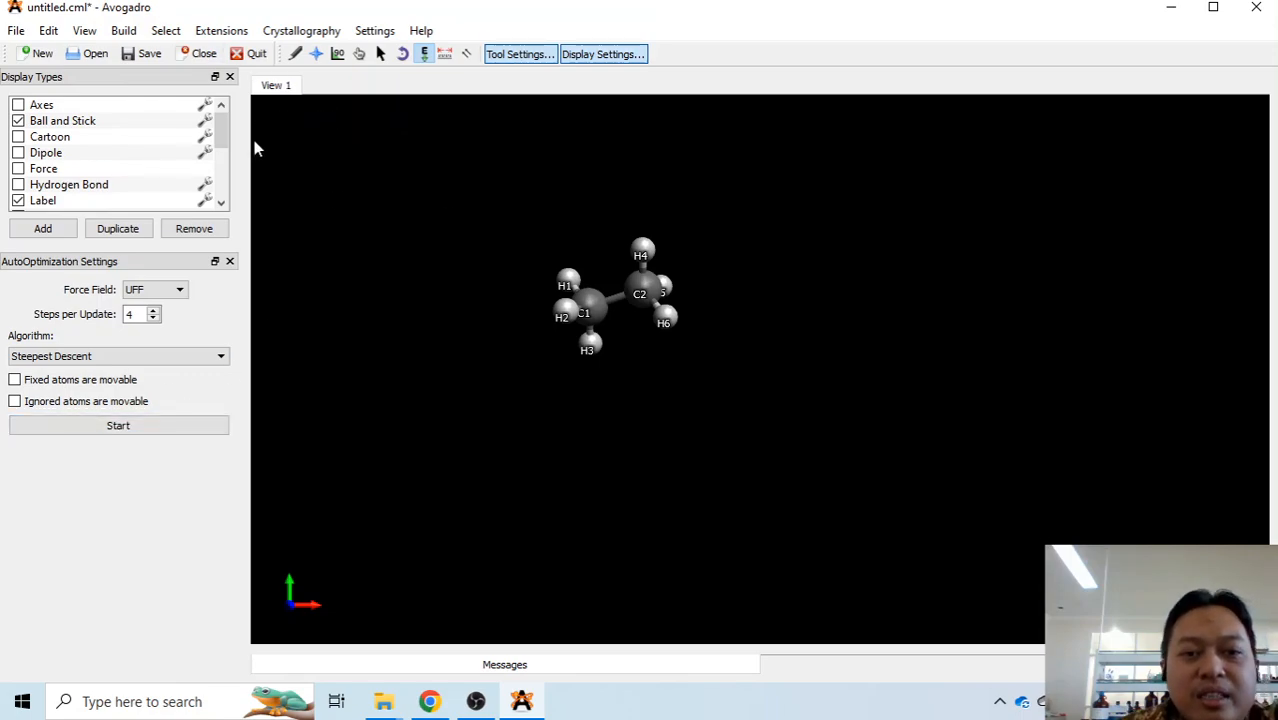
- Measure the distance between carbon atoms C1 and C2 in the optimized molecule
left_click(446, 56)
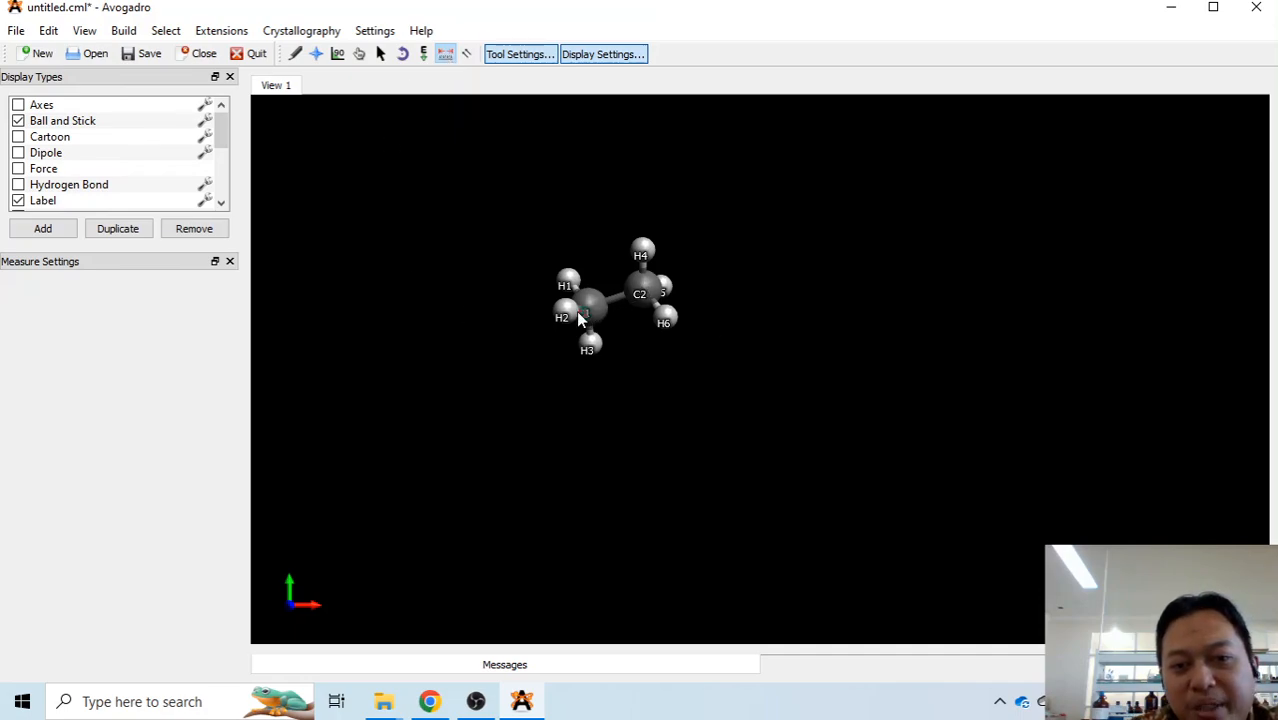
left_click(647, 293)
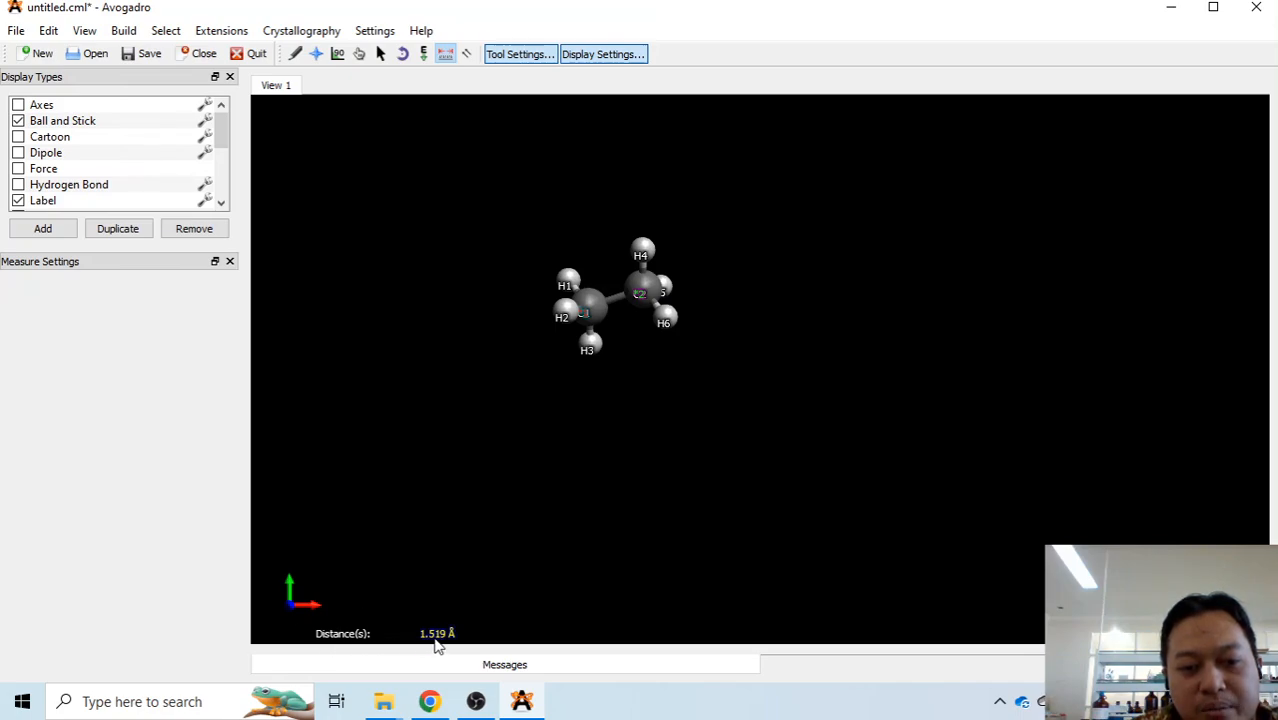
- Clear the previous measurement, then measure the C2–H4 distance and the angle formed at H4 by adding C1
right_click(589, 318)
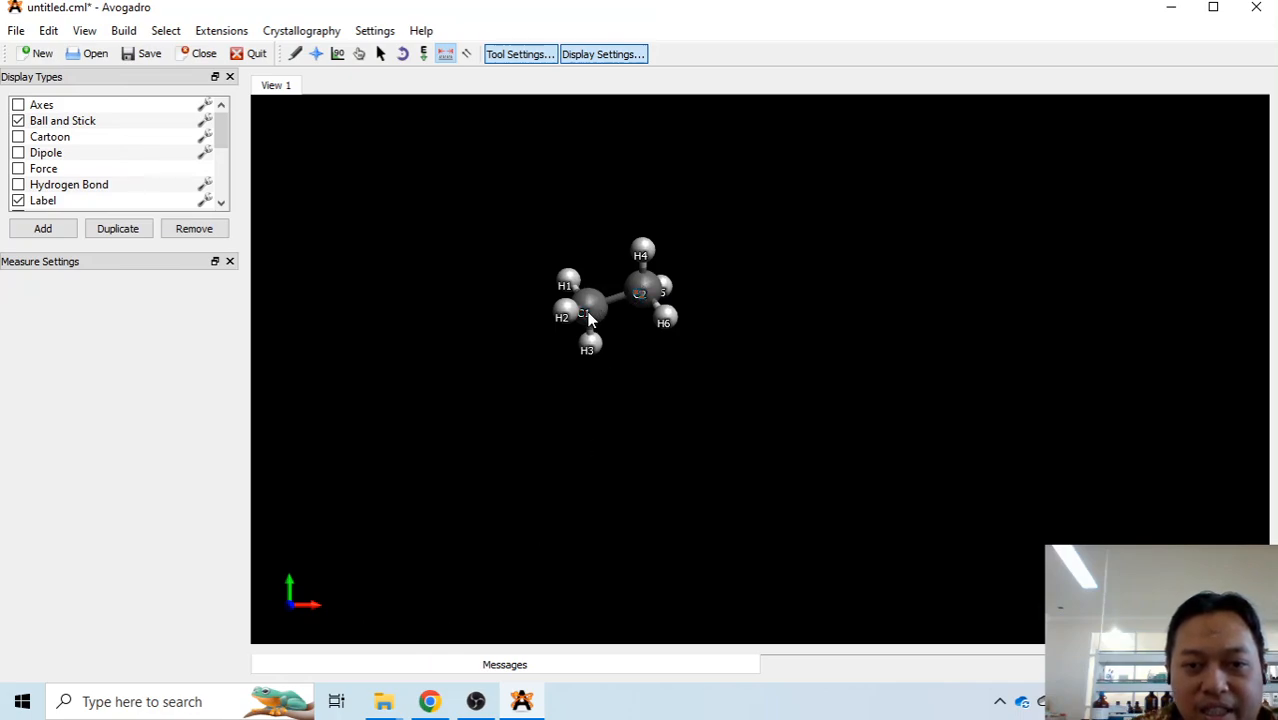
left_click(643, 256)
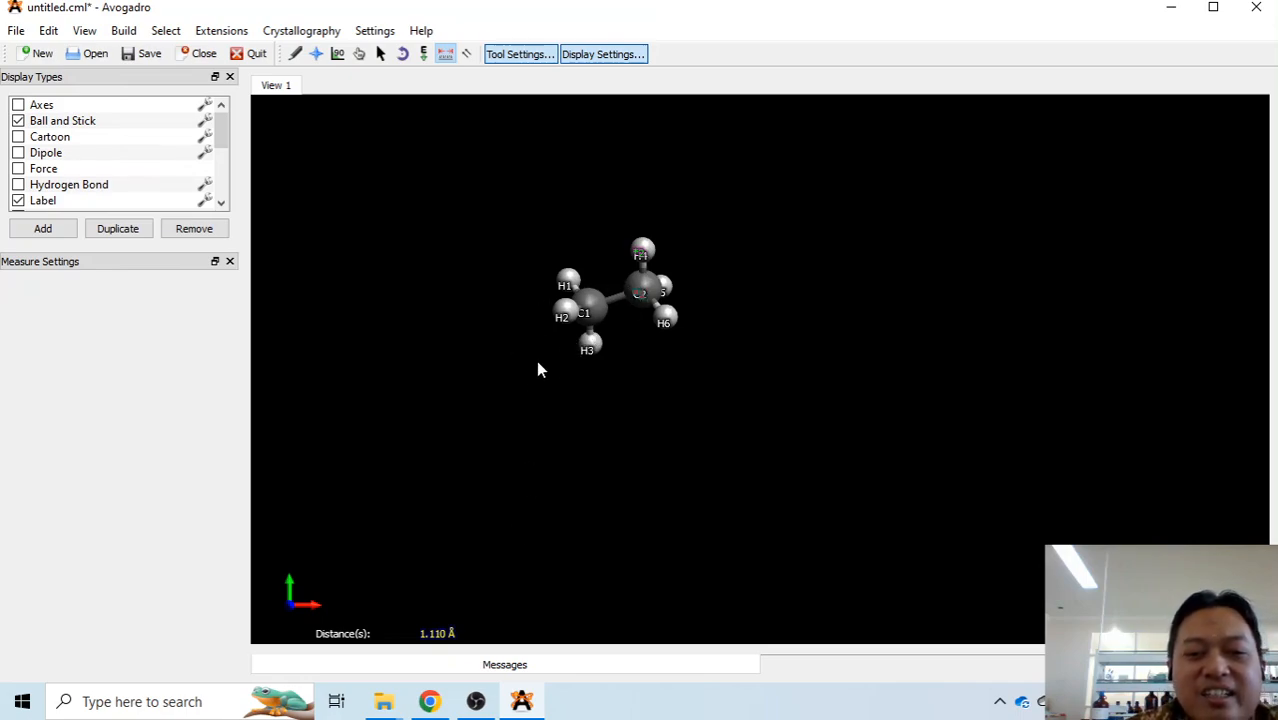
left_click(588, 309)
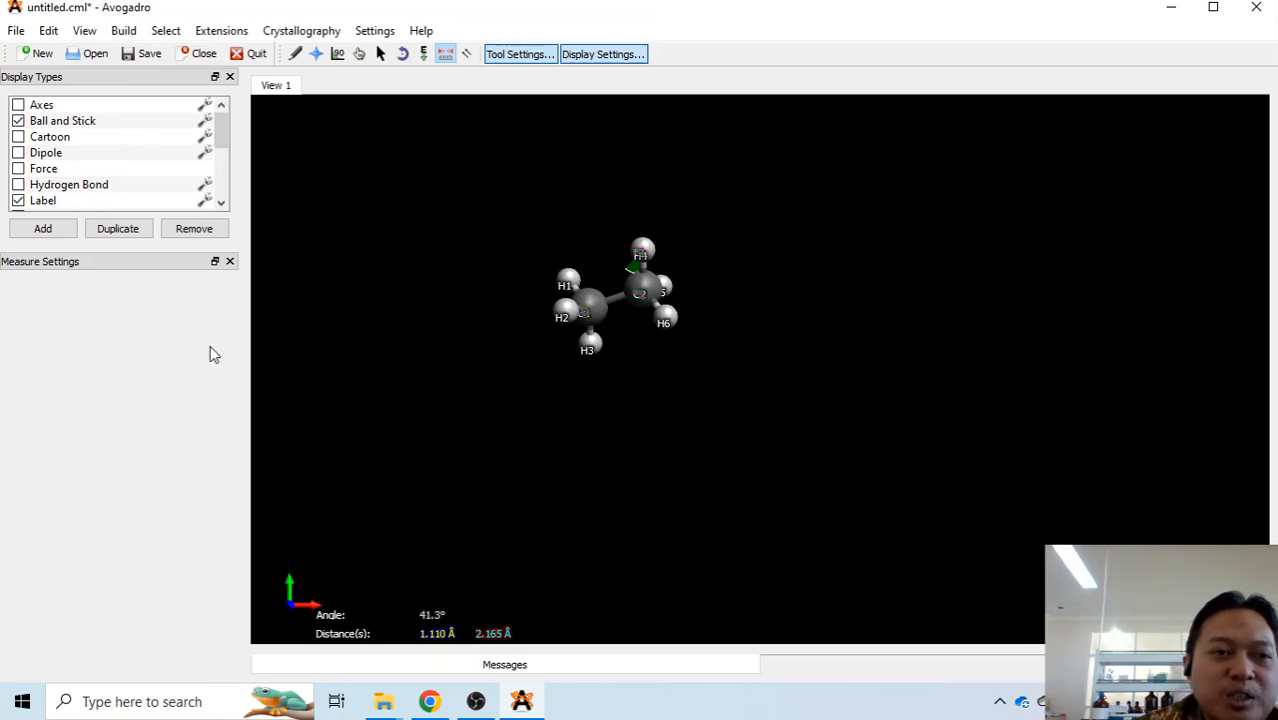
- Auto-rotate the ethane molecule around the x and y axes in several directions, then stop the rotation
left_click(403, 56)
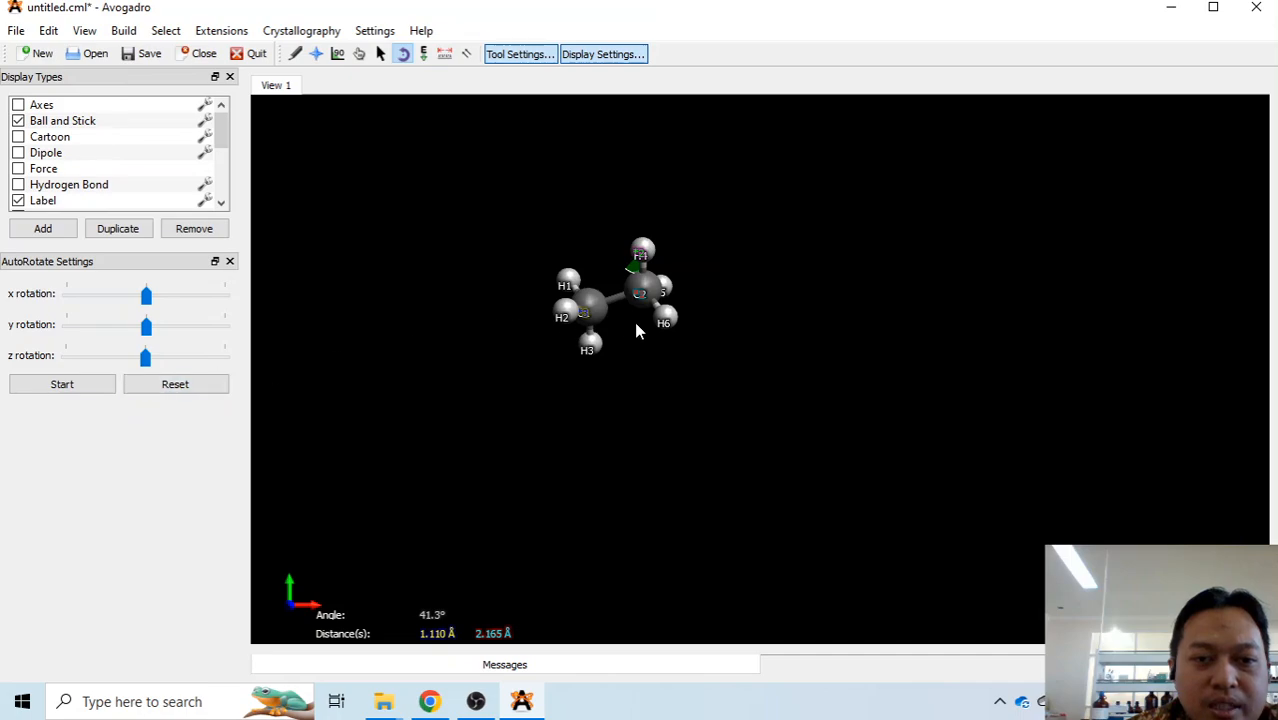
left_click_drag(640, 345, 592, 241)
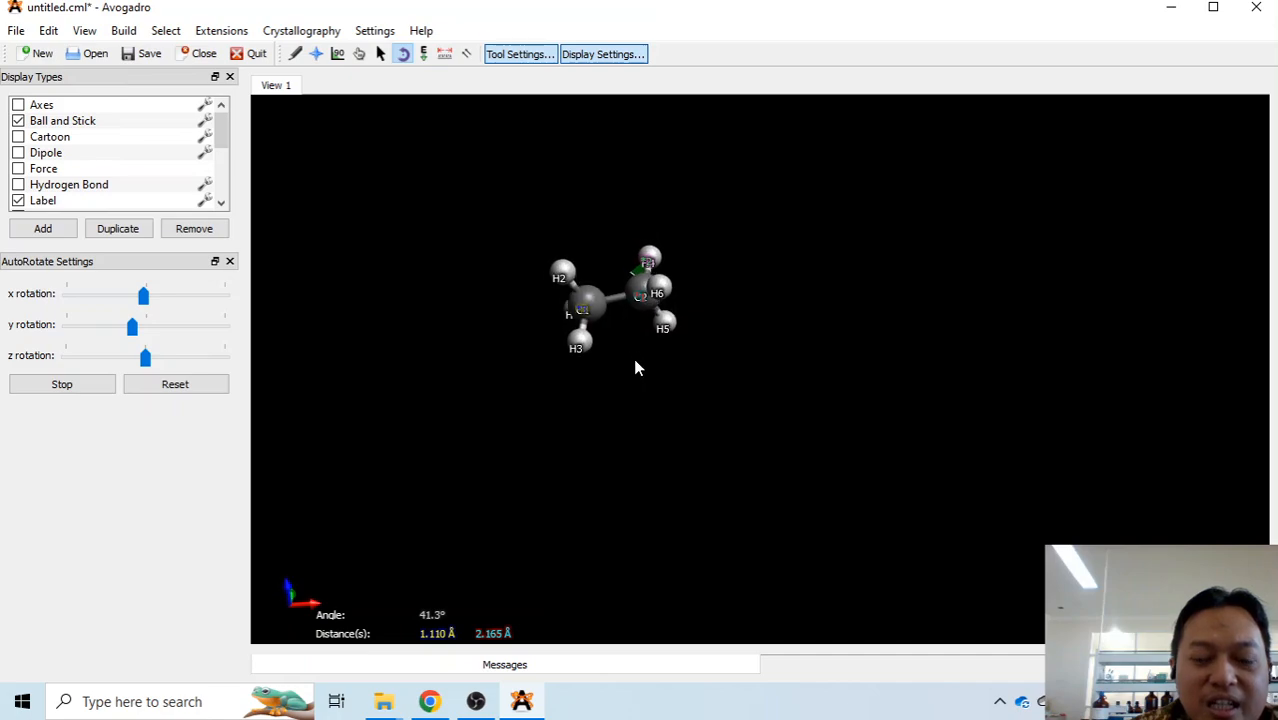
left_click_drag(557, 382, 755, 263)
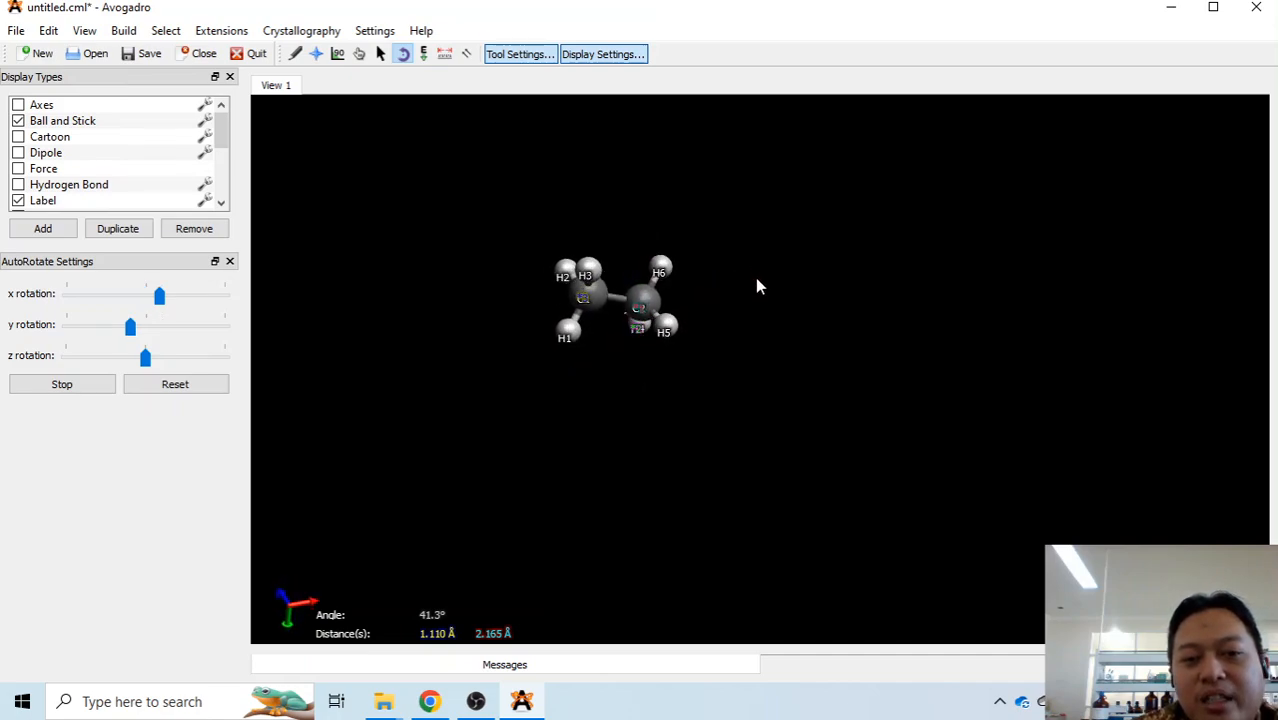
left_click_drag(665, 423, 502, 360)
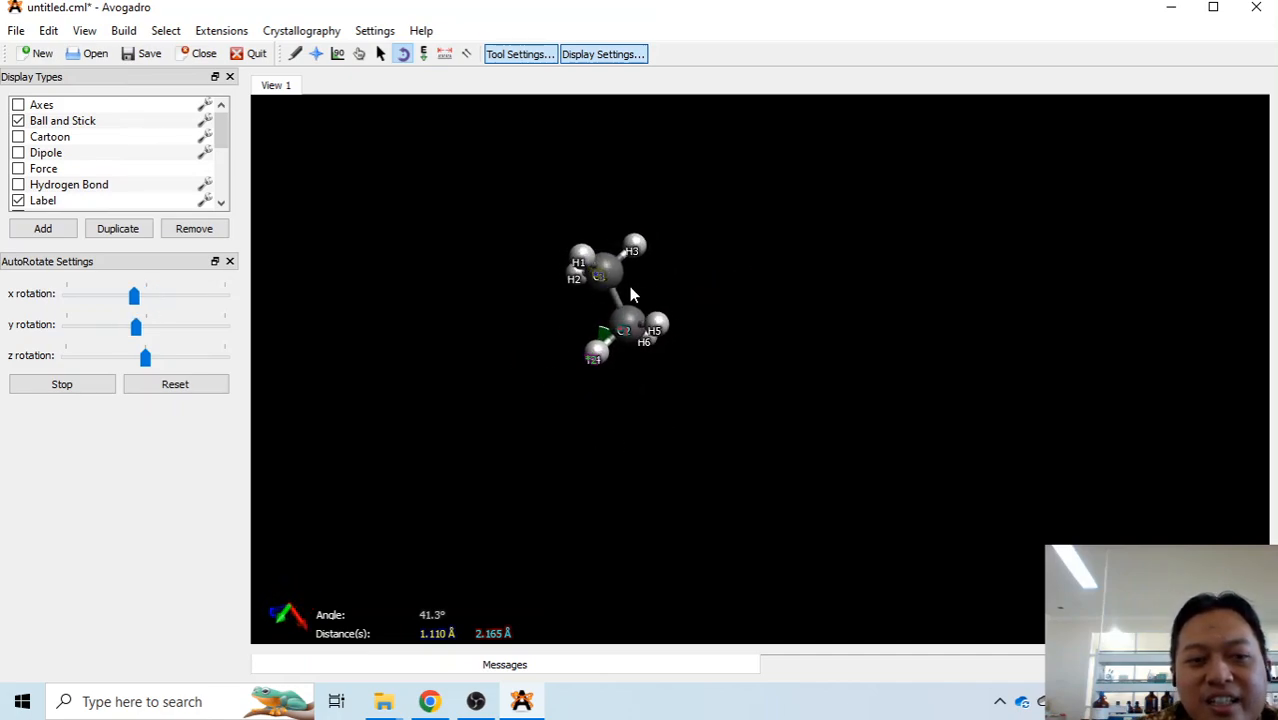
left_click_drag(622, 314, 688, 245)
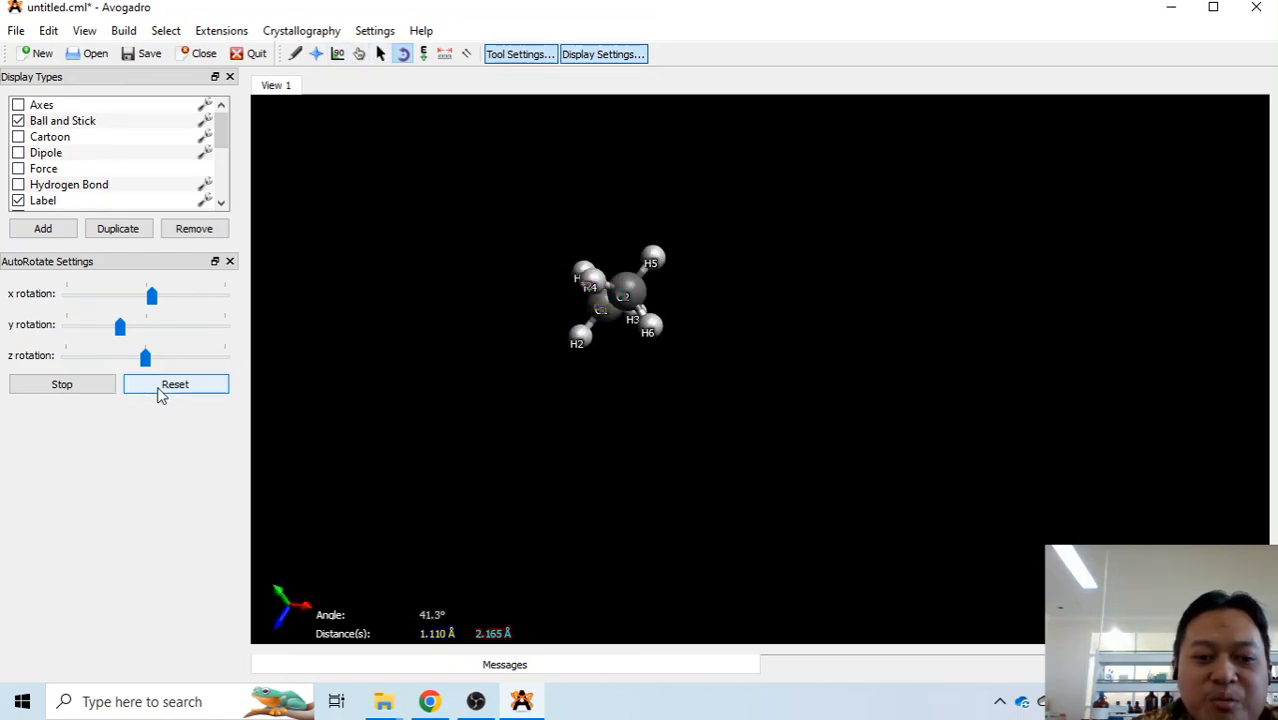
left_click(104, 390)
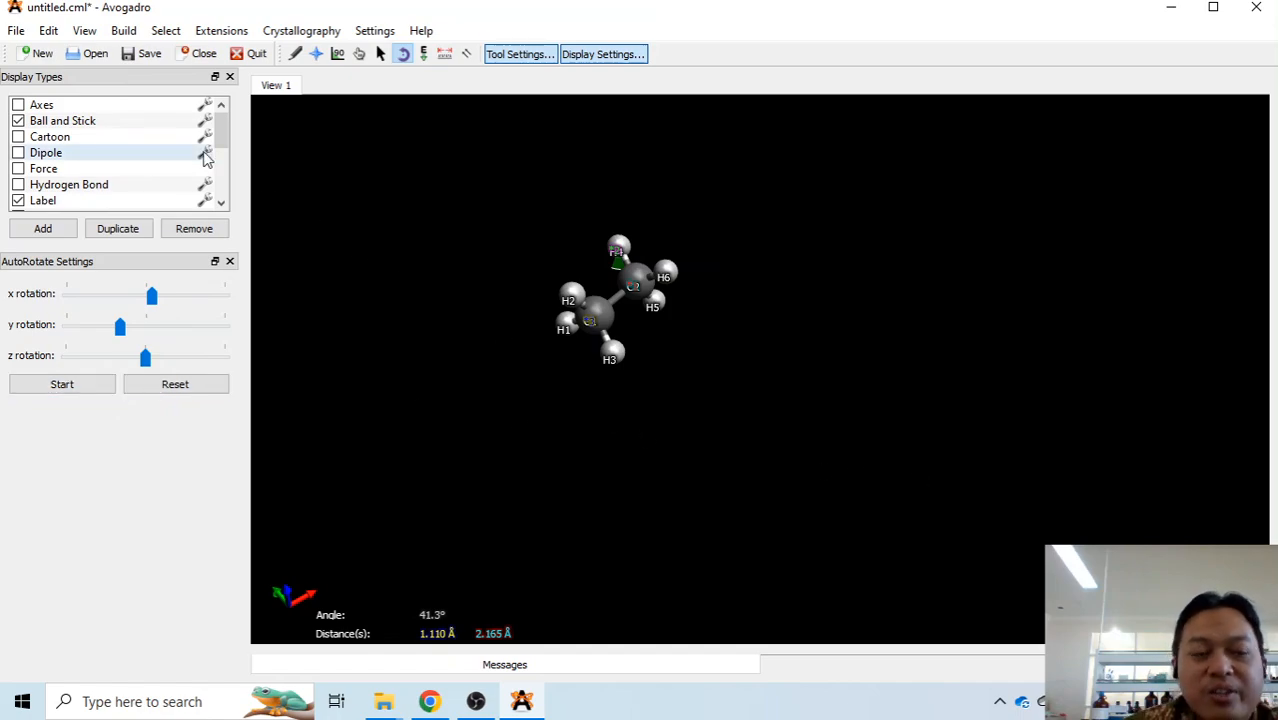
left_click(222, 33)
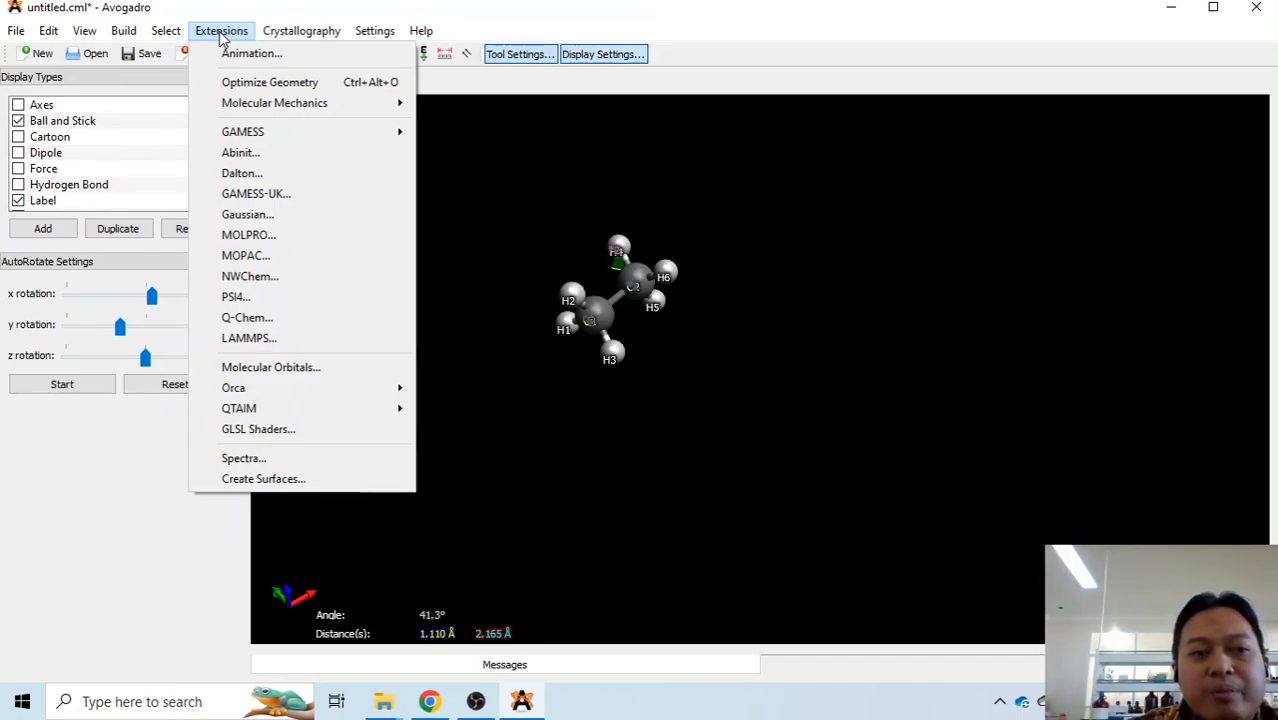
mouse_move(365, 133)
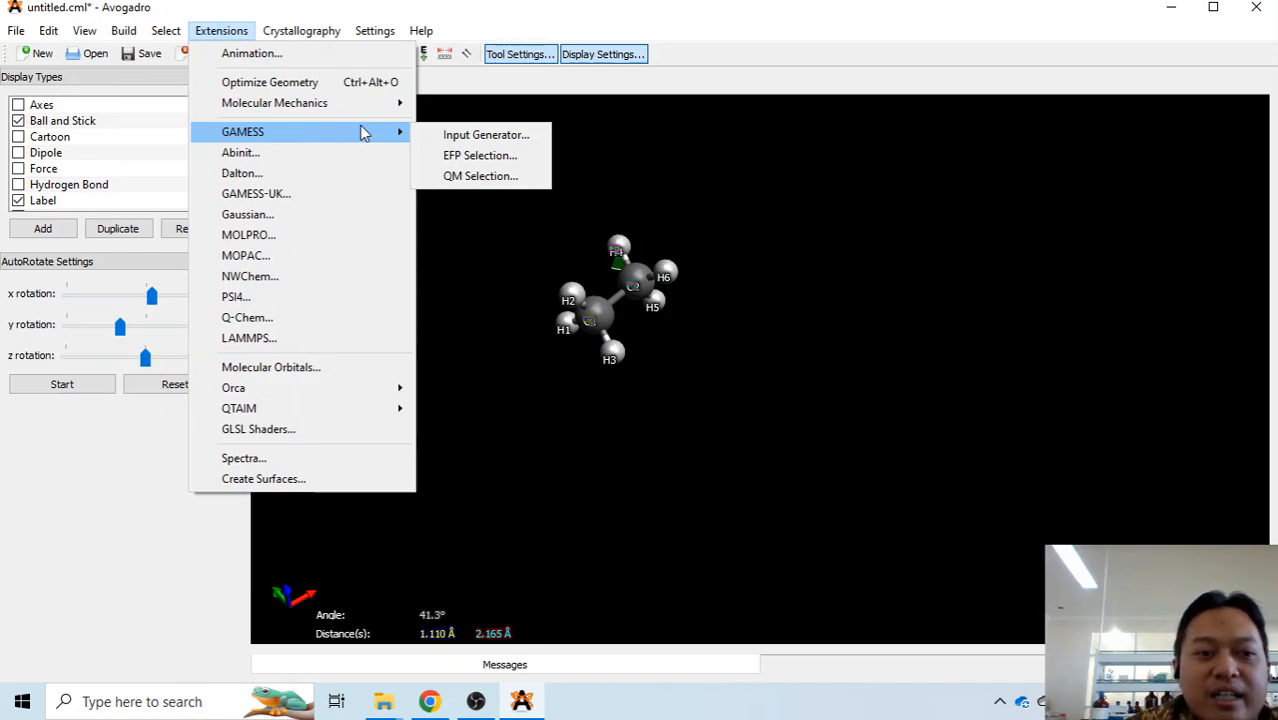
mouse_move(410, 388)
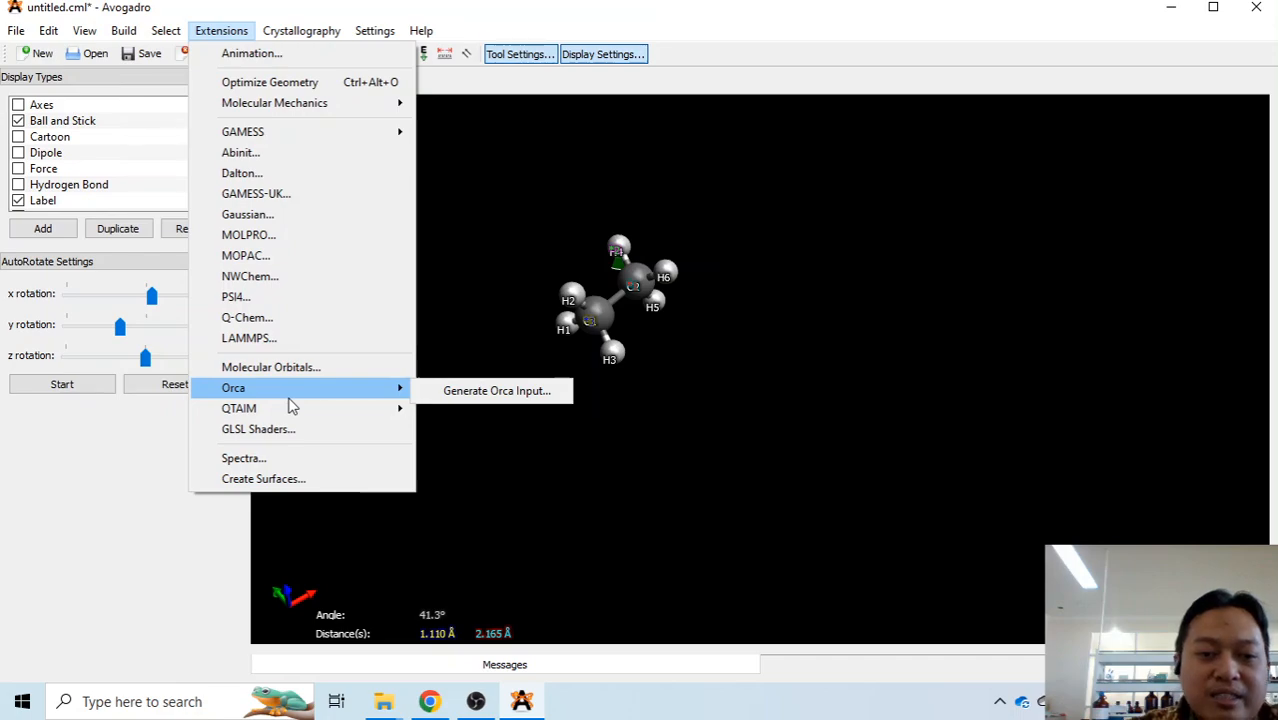
left_click(240, 32)
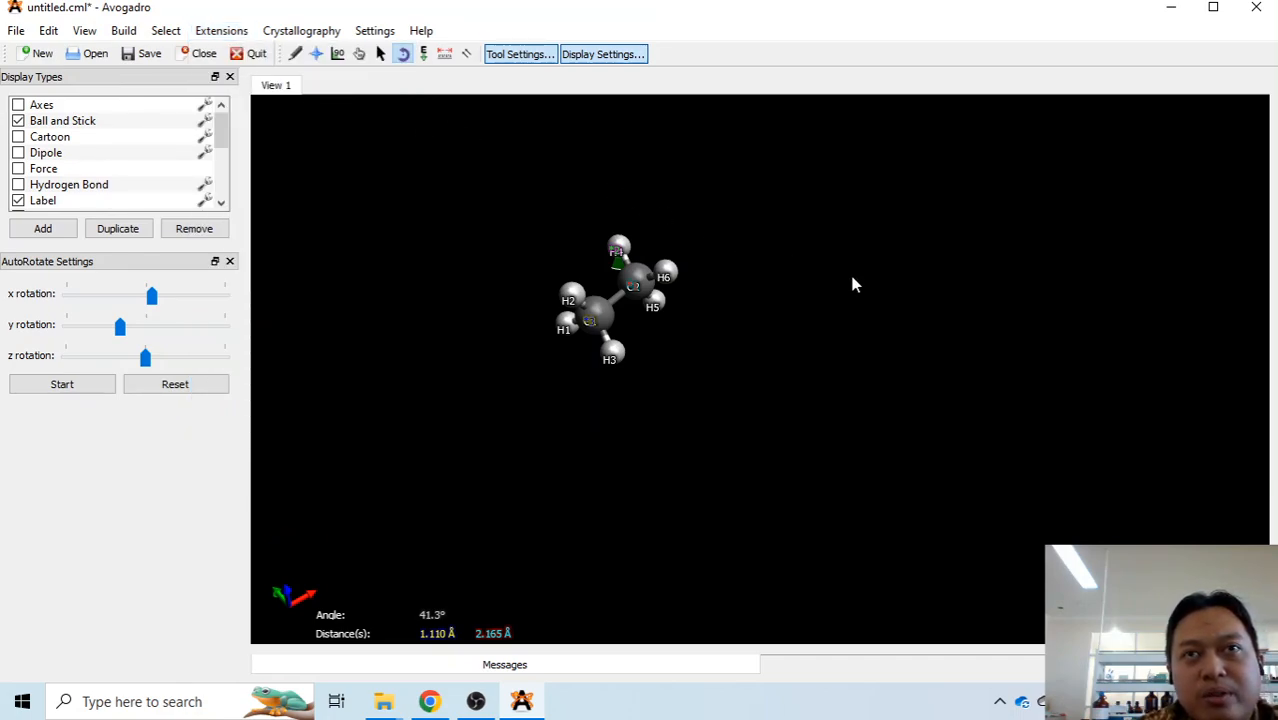